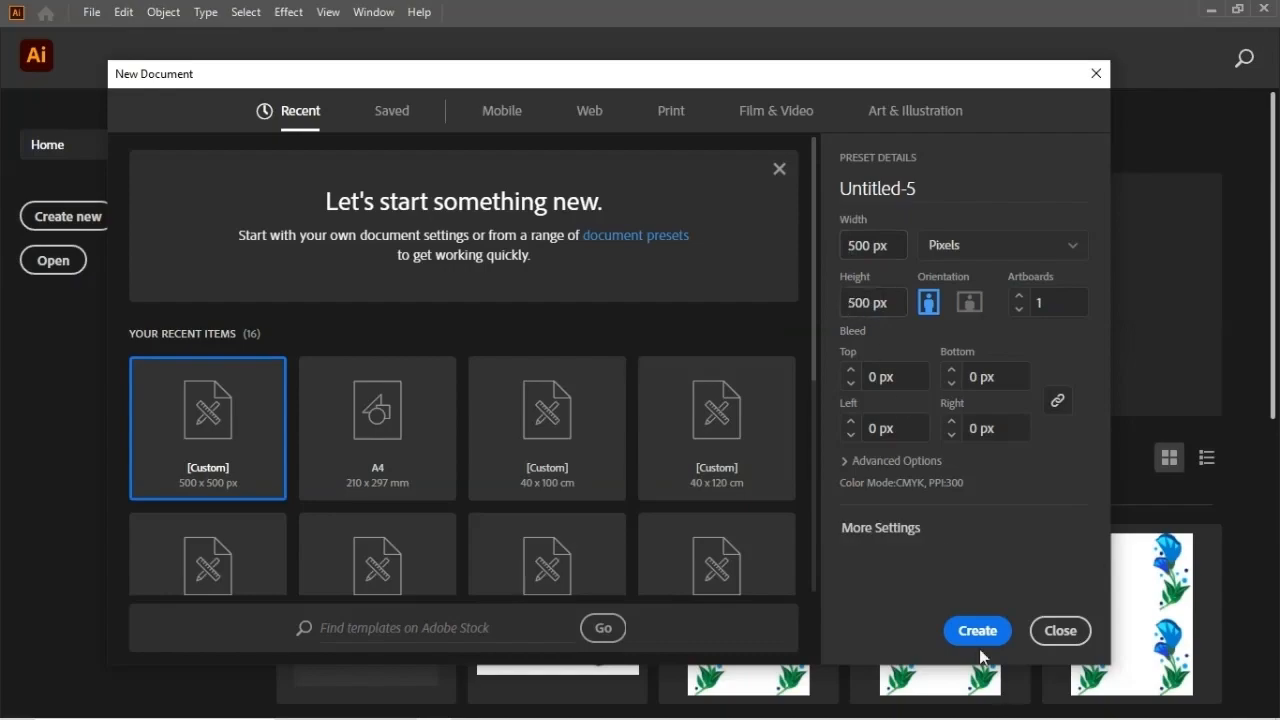
# Step: Create a new 500 x 500 px document and collapse the Gradient panel
pyautogui.click(976, 631)
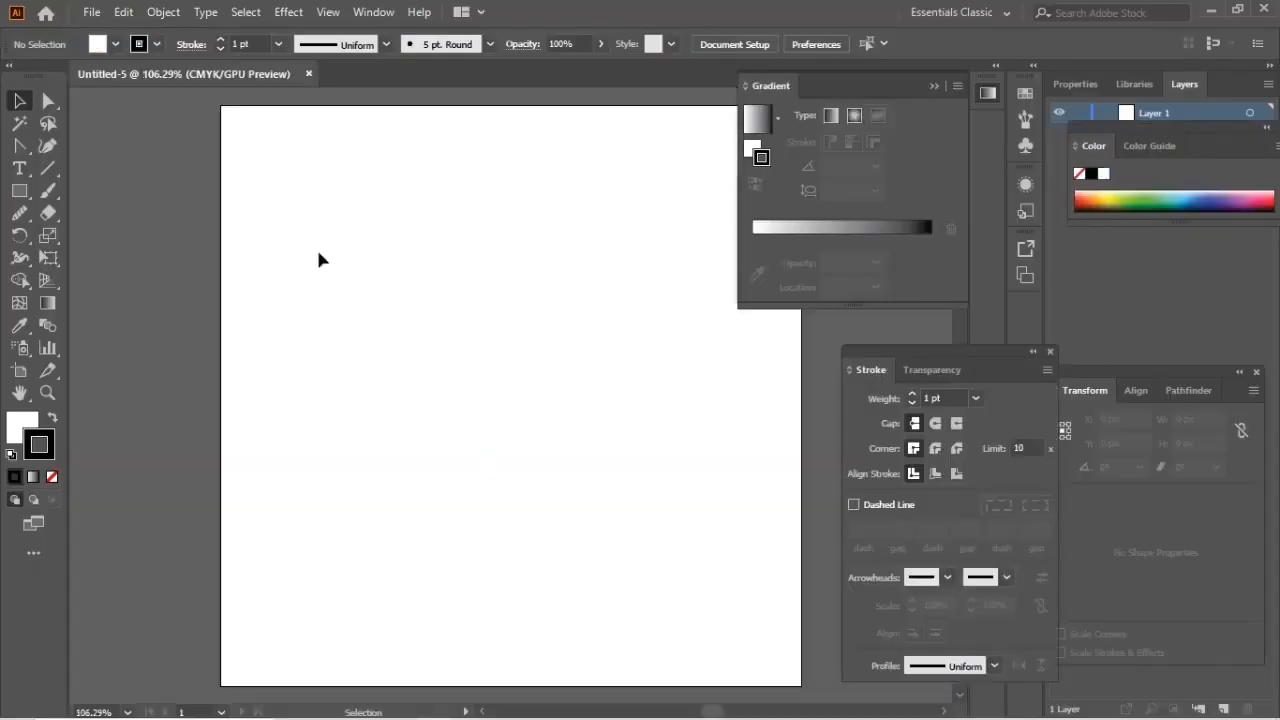
pyautogui.click(934, 86)
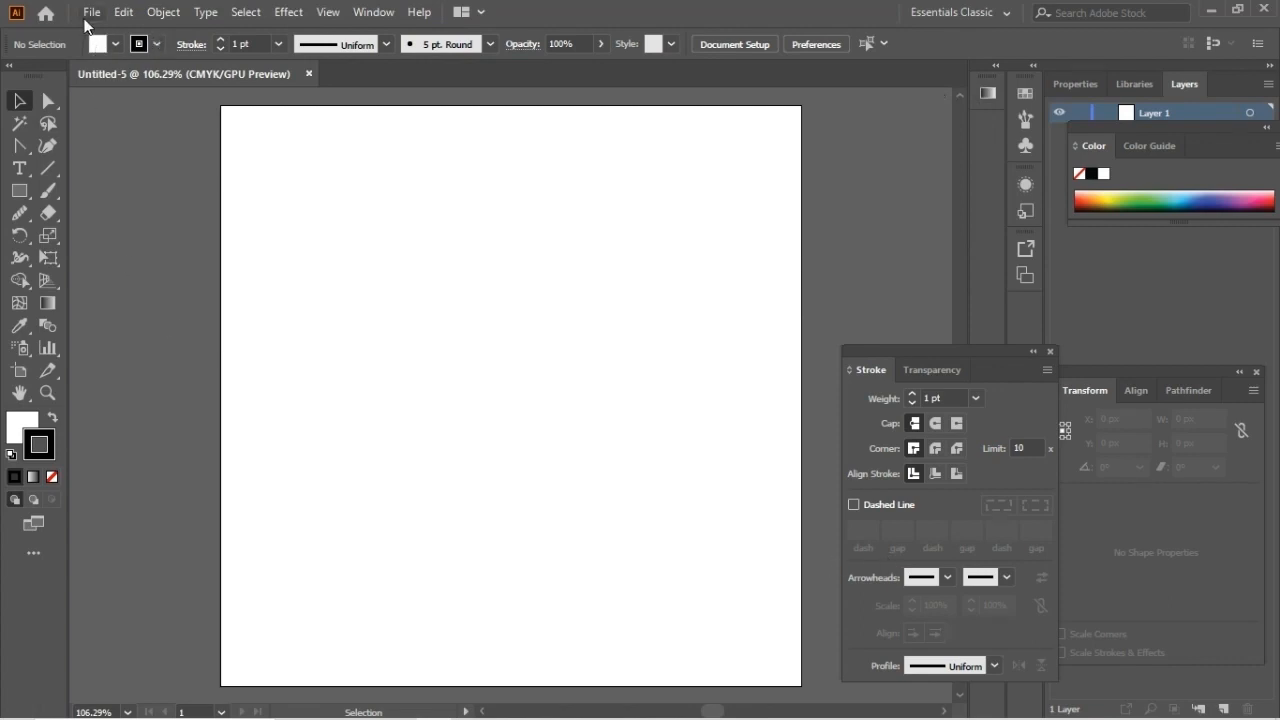
# Step: Open the lotus image from the Desktop and float its window beside the blank document
pyautogui.click(86, 20)
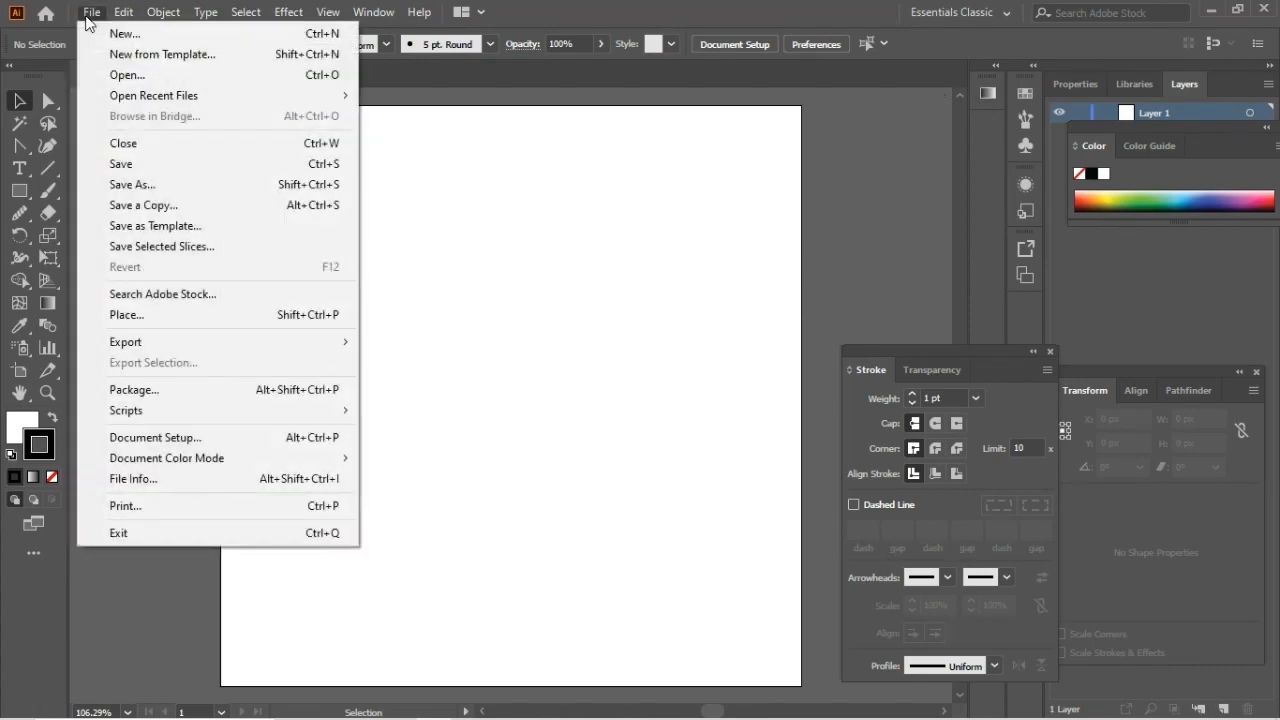
pyautogui.click(115, 75)
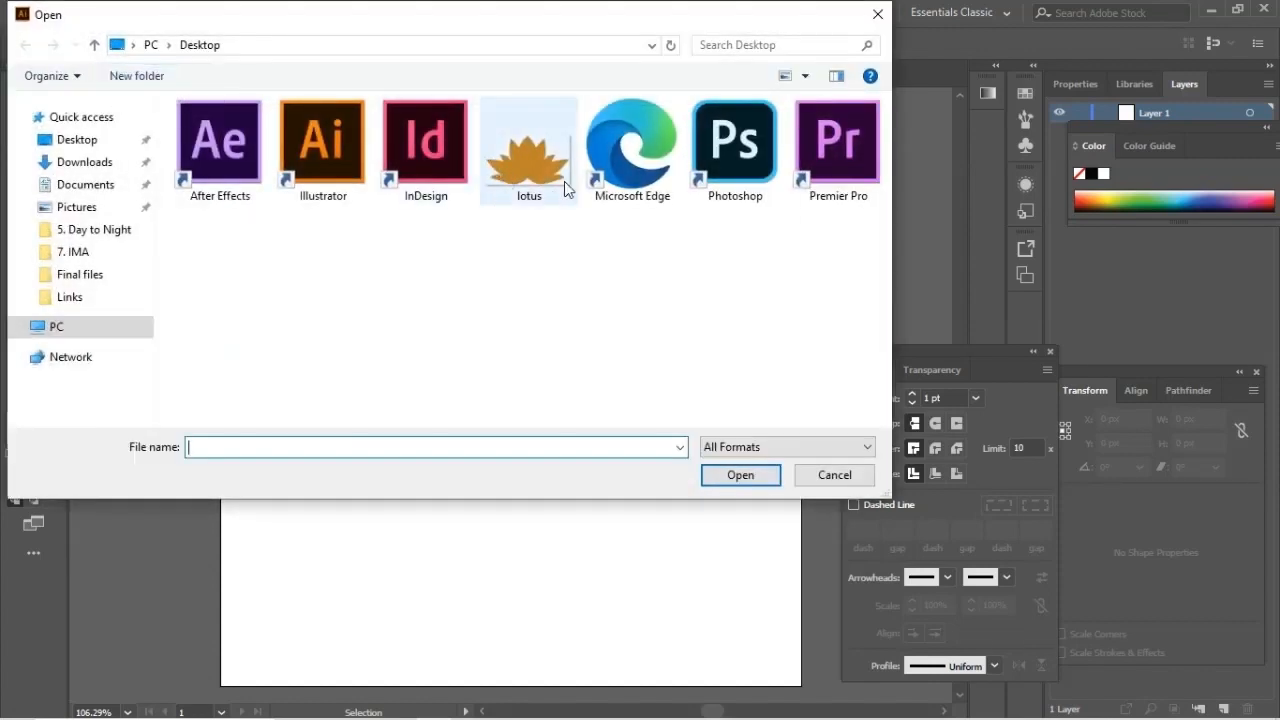
pyautogui.click(525, 168)
pyautogui.click(740, 476)
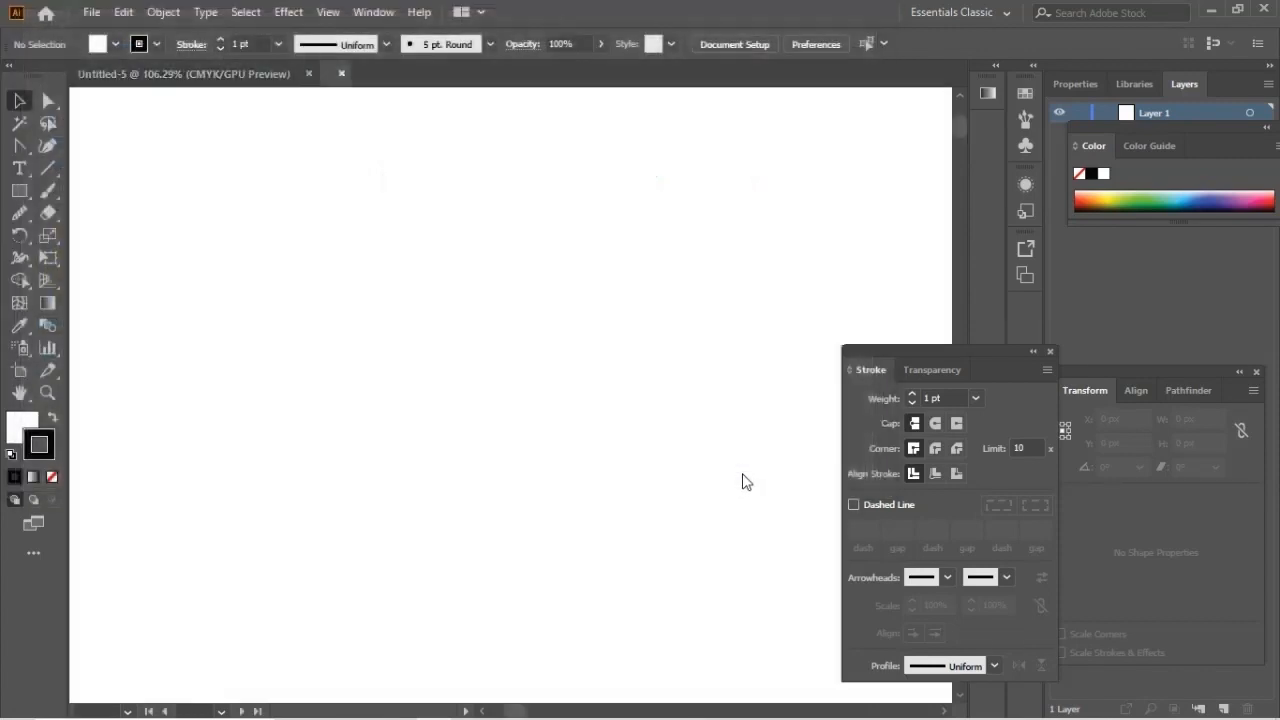
pyautogui.moveTo(460, 71); pyautogui.dragTo(975, 104)
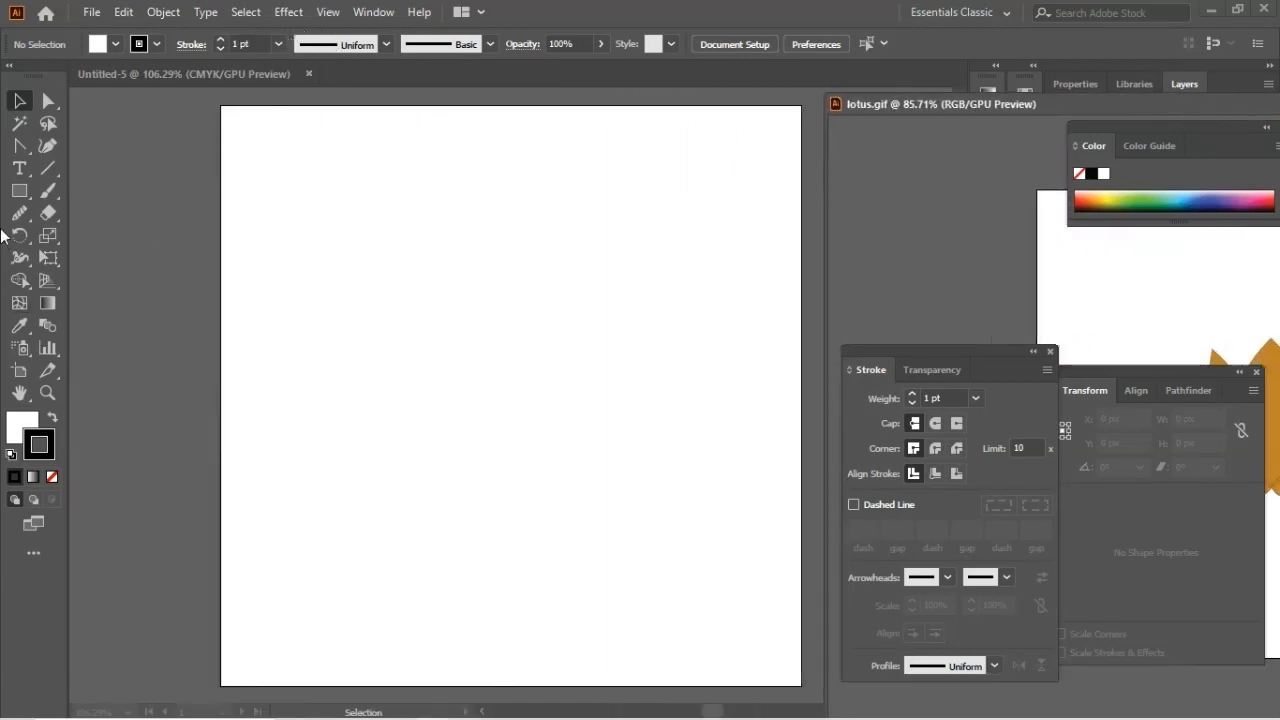
# Step: Draw a 500 x 500 px rectangle covering the whole artboard of the blank document and make its stroke active
pyautogui.click(19, 191)
pyautogui.moveTo(19, 191); pyautogui.dragTo(140, 185)
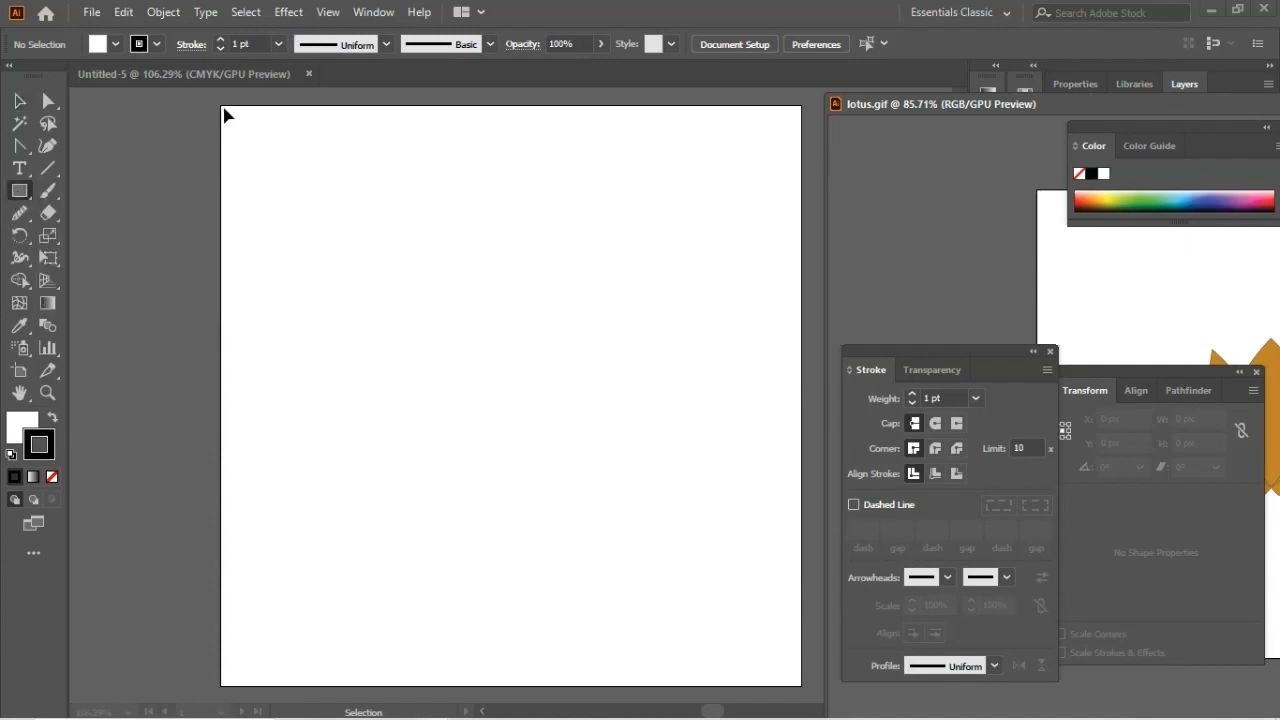
pyautogui.click(228, 112)
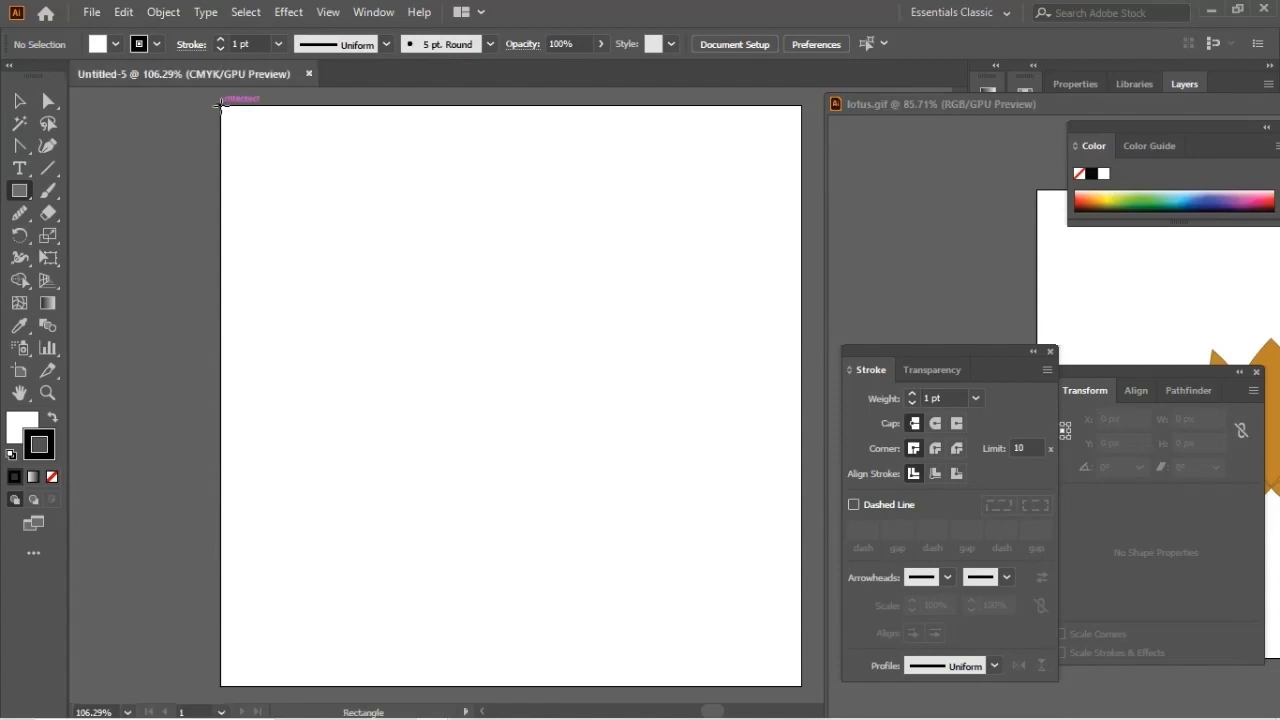
pyautogui.moveTo(222, 106); pyautogui.dragTo(801, 686)
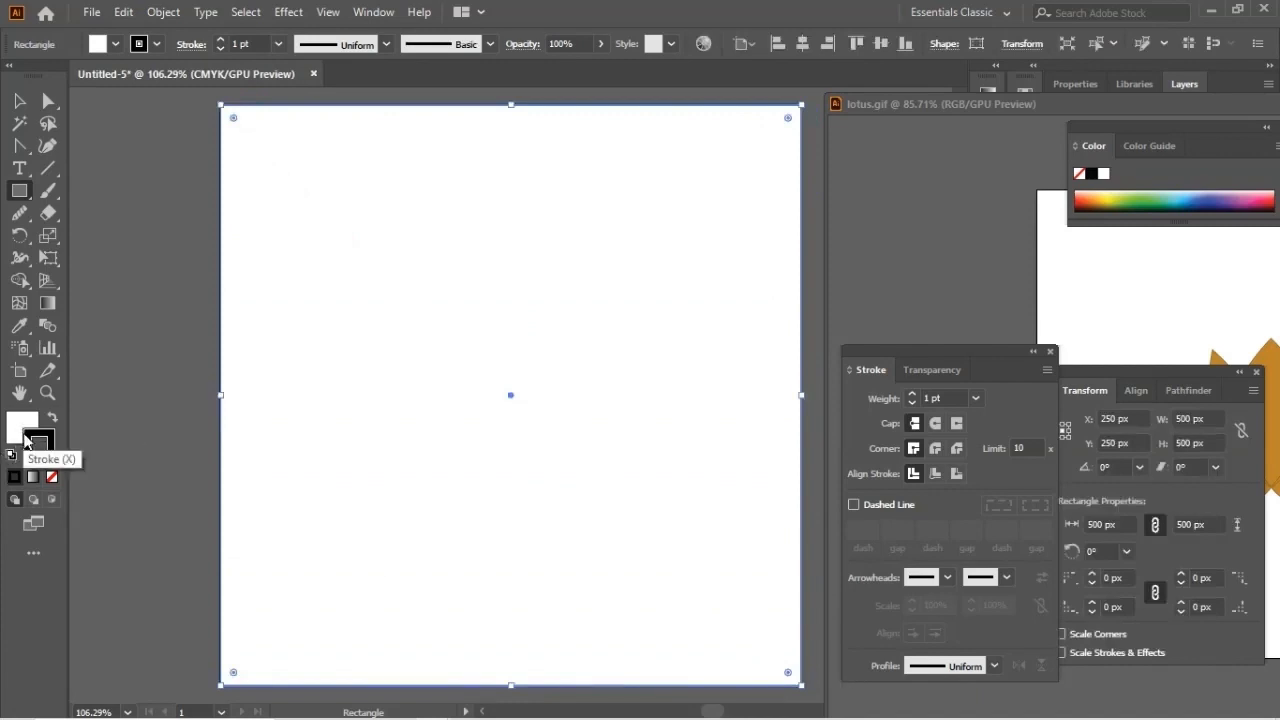
pyautogui.click(37, 443)
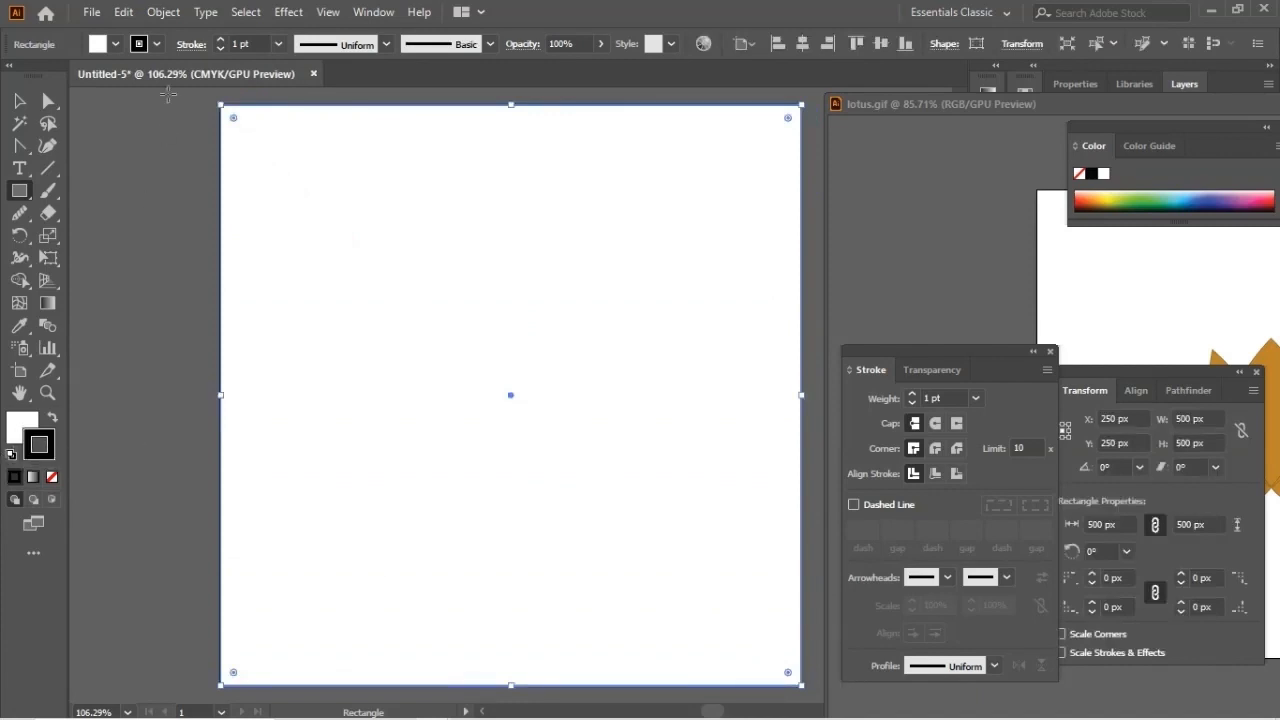
# Step: Split the rectangle into a grid of 5 rows and 5 columns
pyautogui.click(168, 14)
pyautogui.moveTo(243, 465)
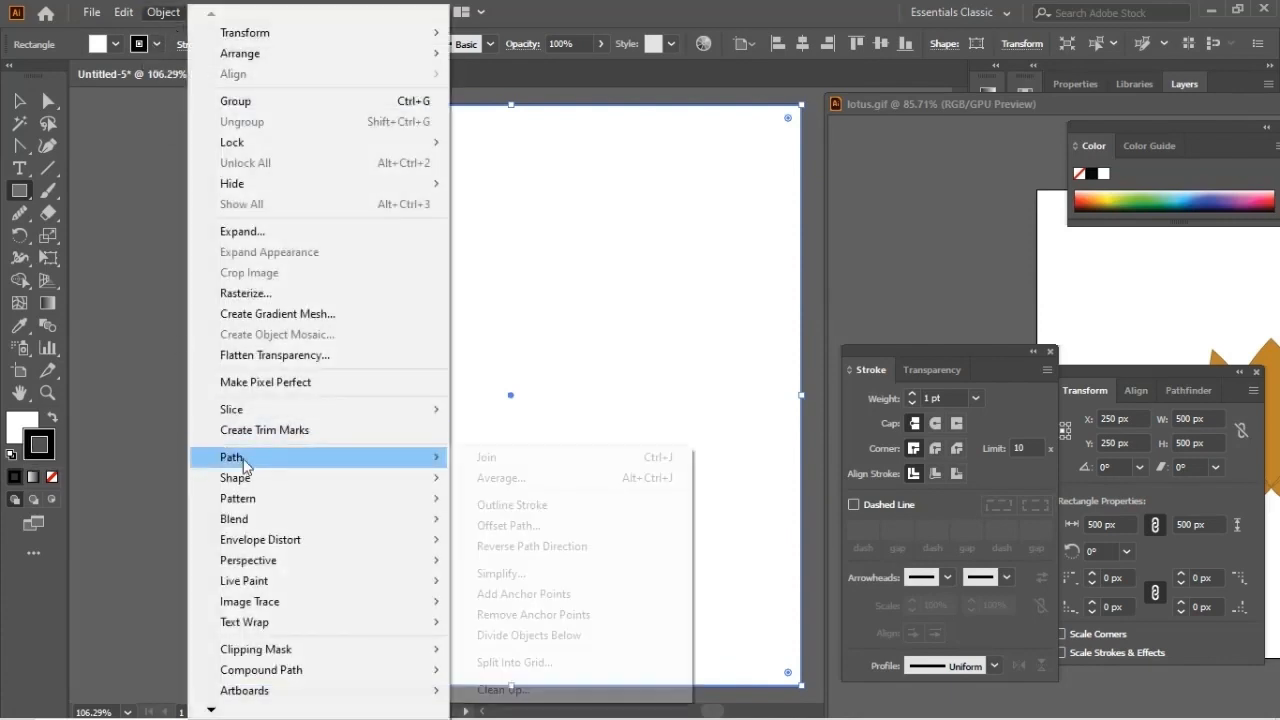
pyautogui.click(560, 664)
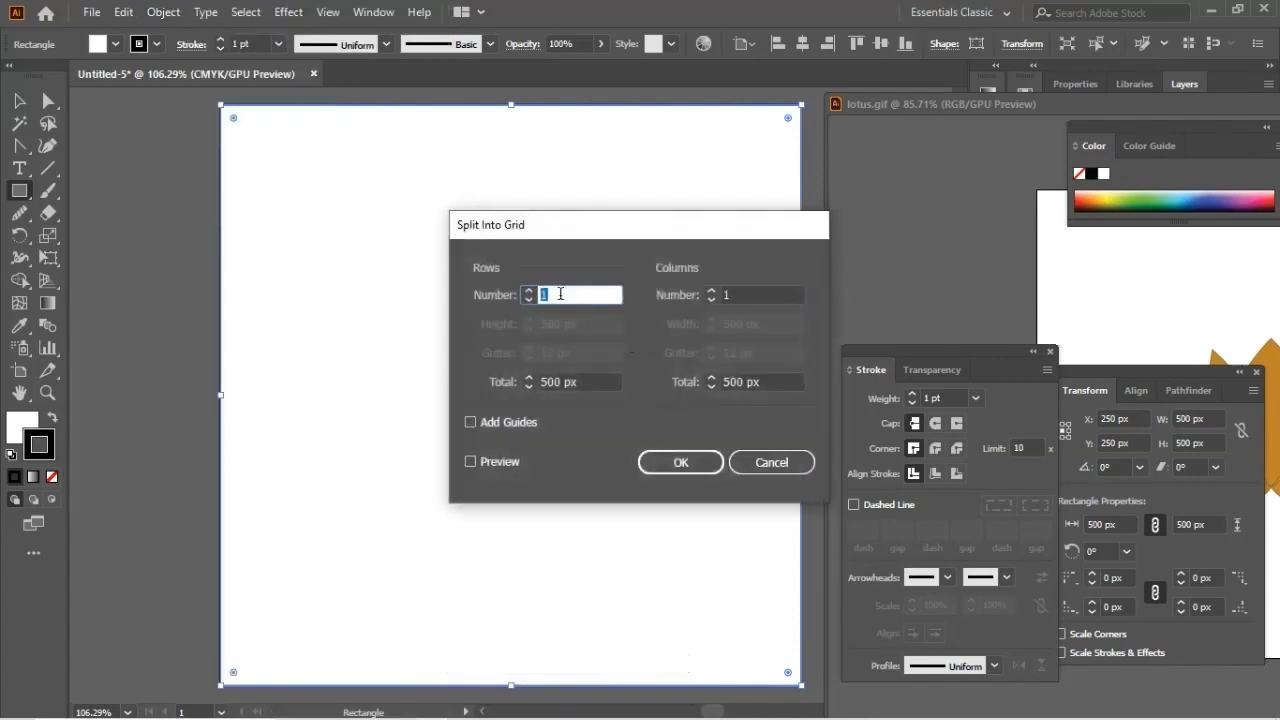
pyautogui.write('5')
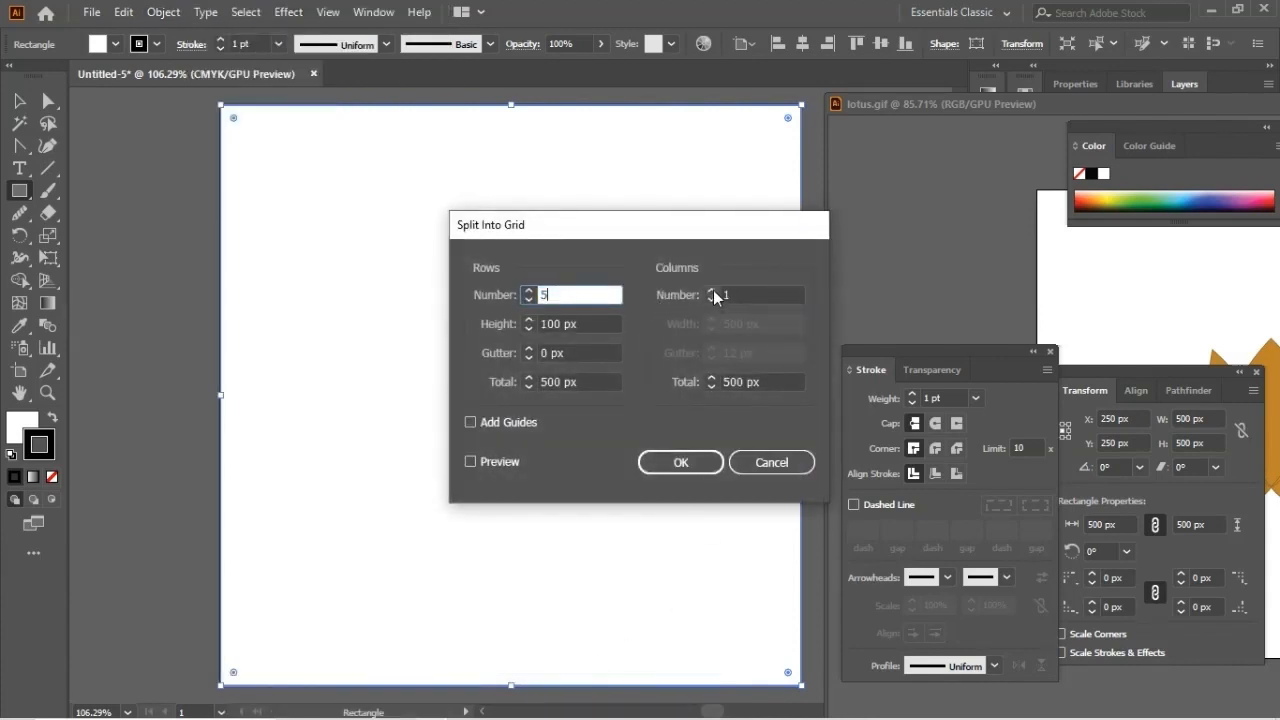
pyautogui.click(712, 291)
pyautogui.click(712, 291)
pyautogui.click(712, 291)
pyautogui.click(712, 291)
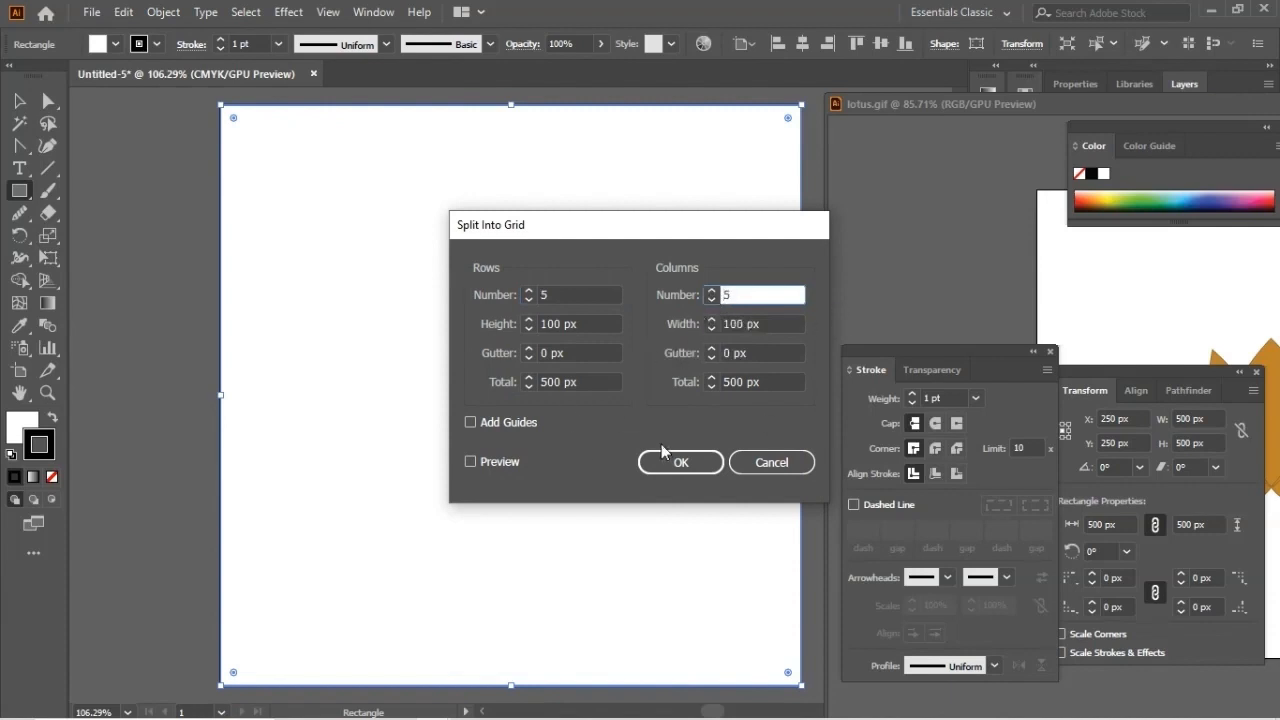
pyautogui.click(686, 463)
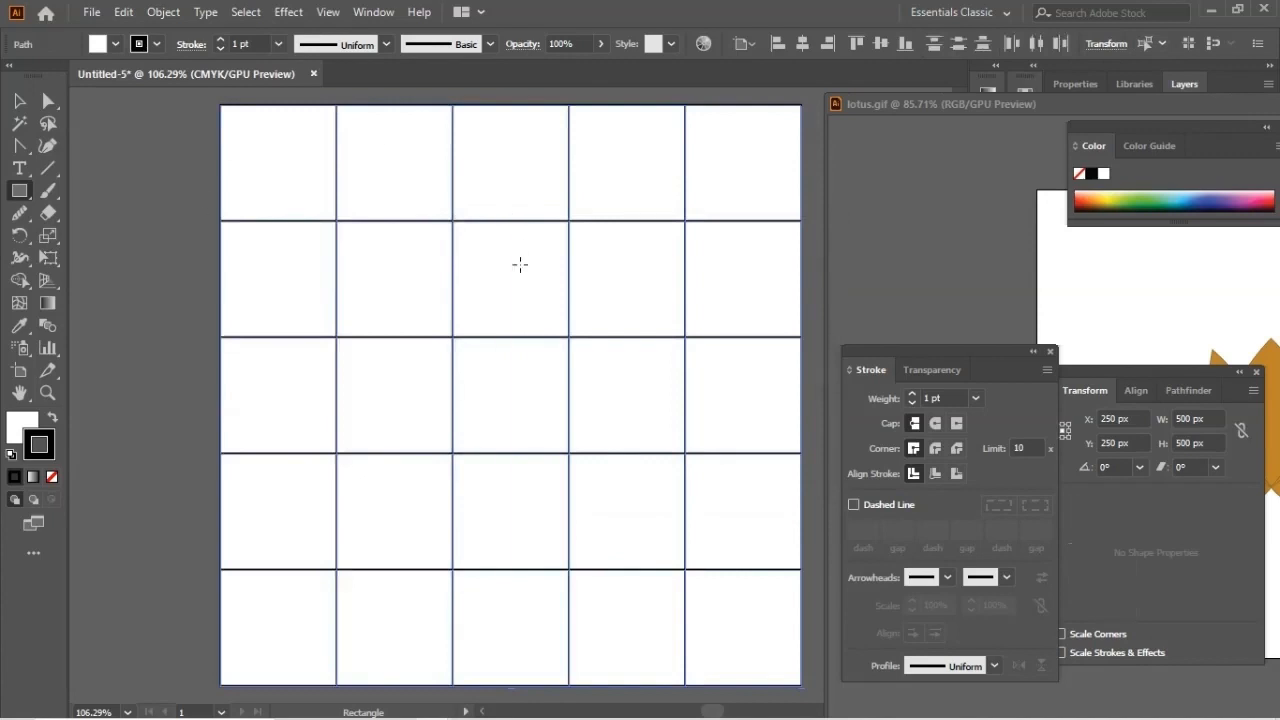
# Step: Move the lotus image from its own window onto the grid document, and close the lotus file
pyautogui.click(905, 104)
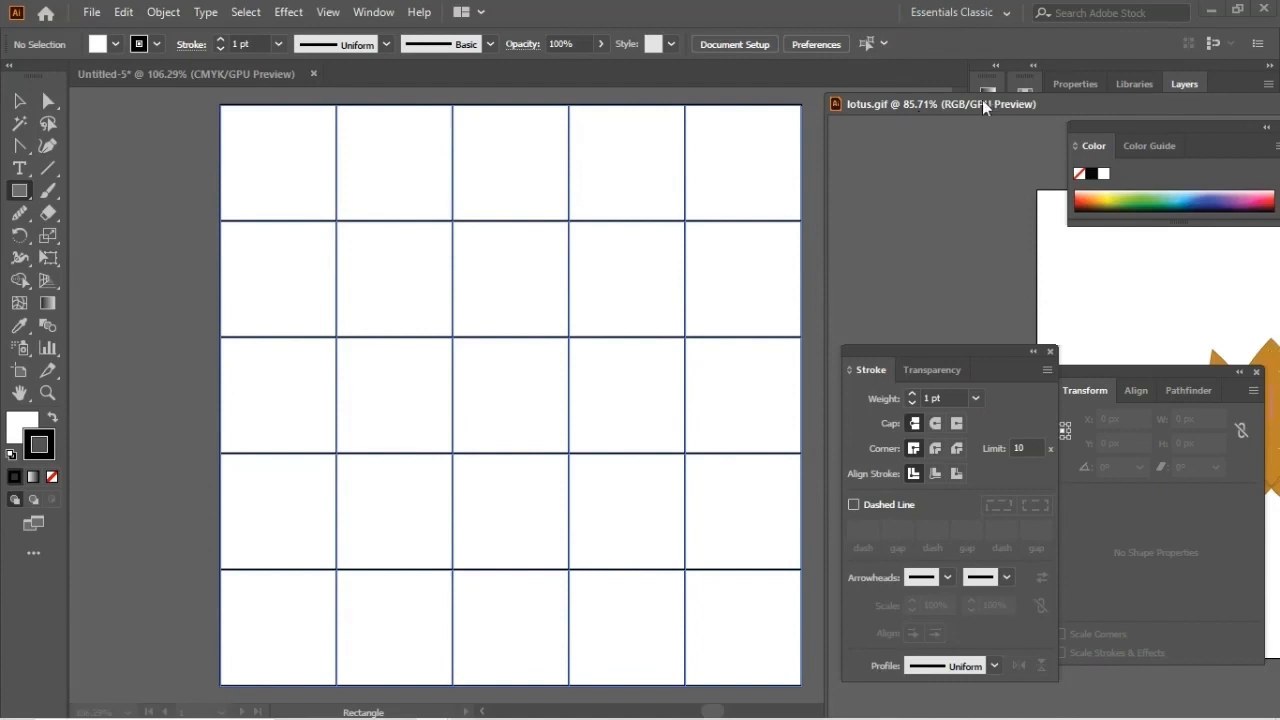
pyautogui.moveTo(985, 105); pyautogui.dragTo(320, 250)
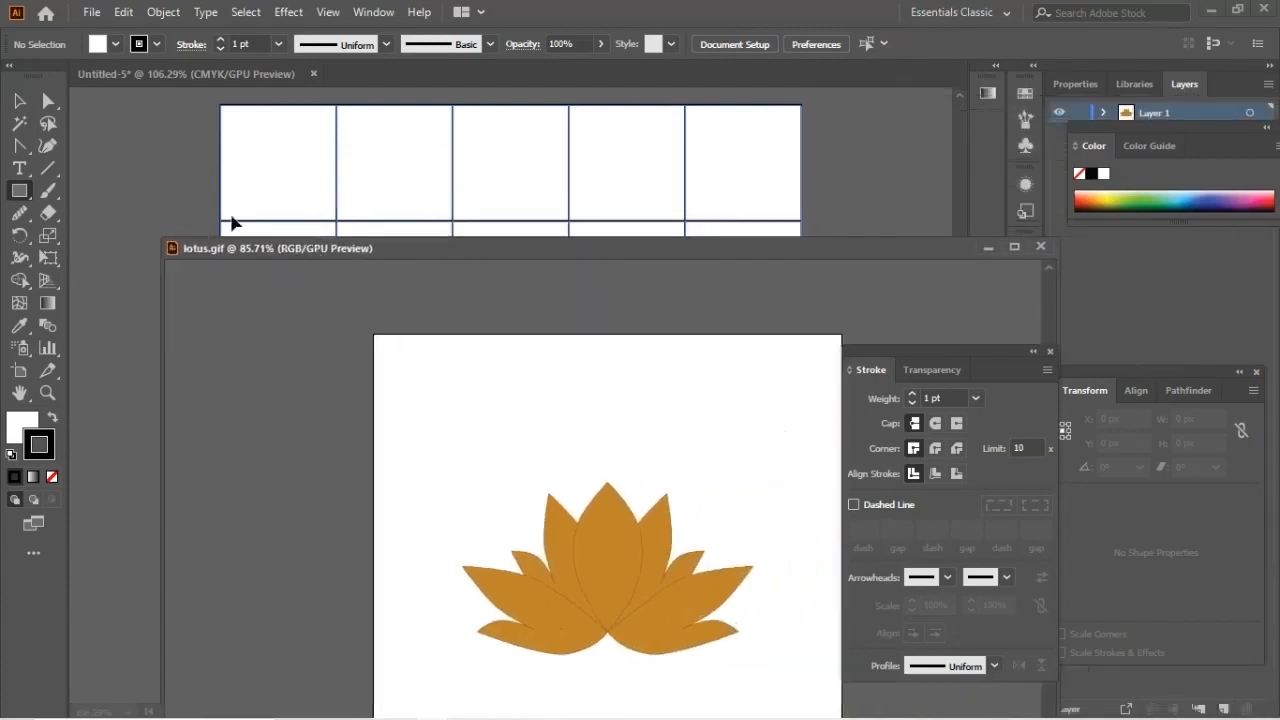
pyautogui.click(17, 103)
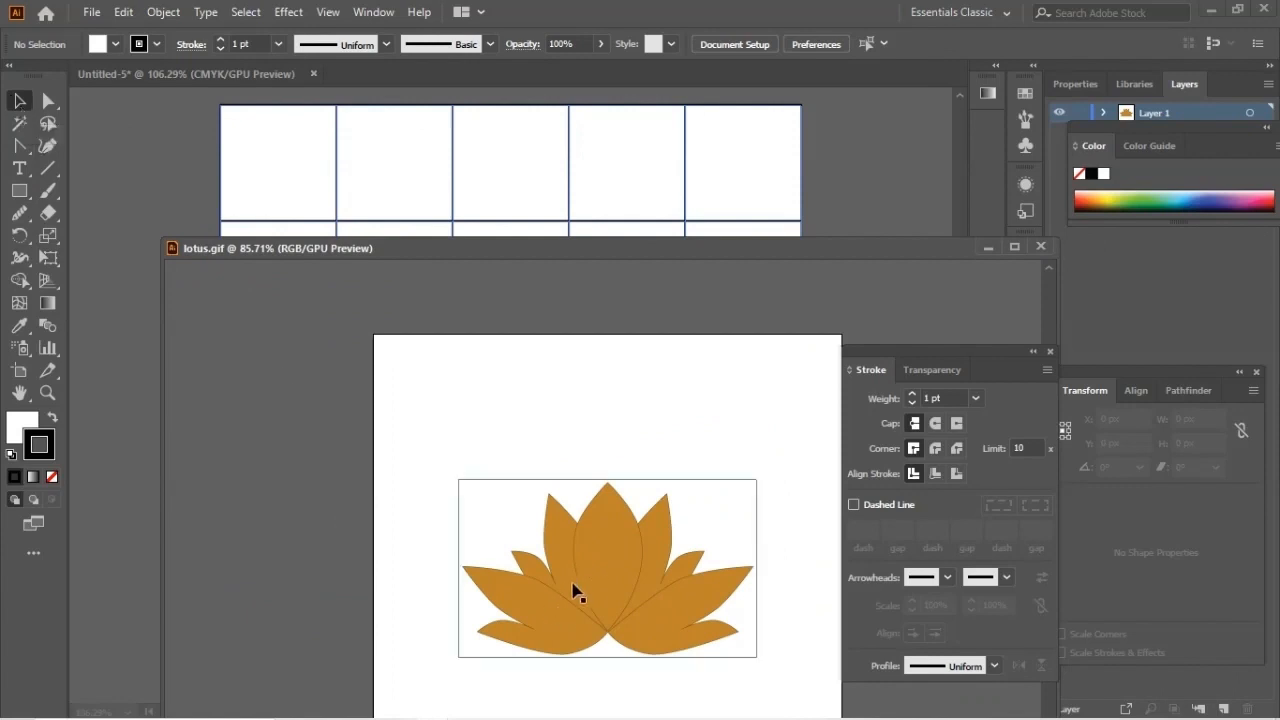
pyautogui.moveTo(580, 585); pyautogui.dragTo(590, 397)
pyautogui.click(1042, 246)
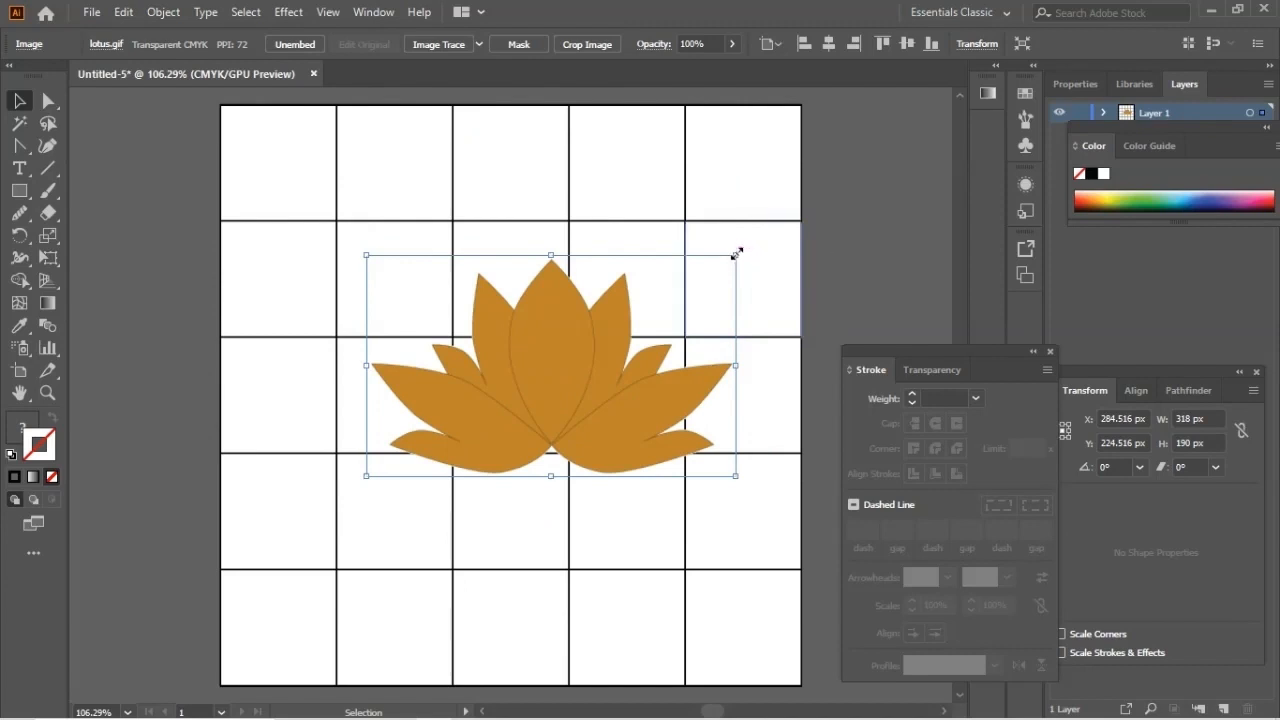
# Step: Scale the lotus down to about 84 x 58 px and center it in the grid's top-left square
pyautogui.moveTo(737, 254); pyautogui.dragTo(531, 396)
pyautogui.moveTo(457, 443); pyautogui.dragTo(307, 196)
pyautogui.moveTo(395, 145); pyautogui.dragTo(281, 140)
pyautogui.moveTo(324, 193); pyautogui.dragTo(336, 196)
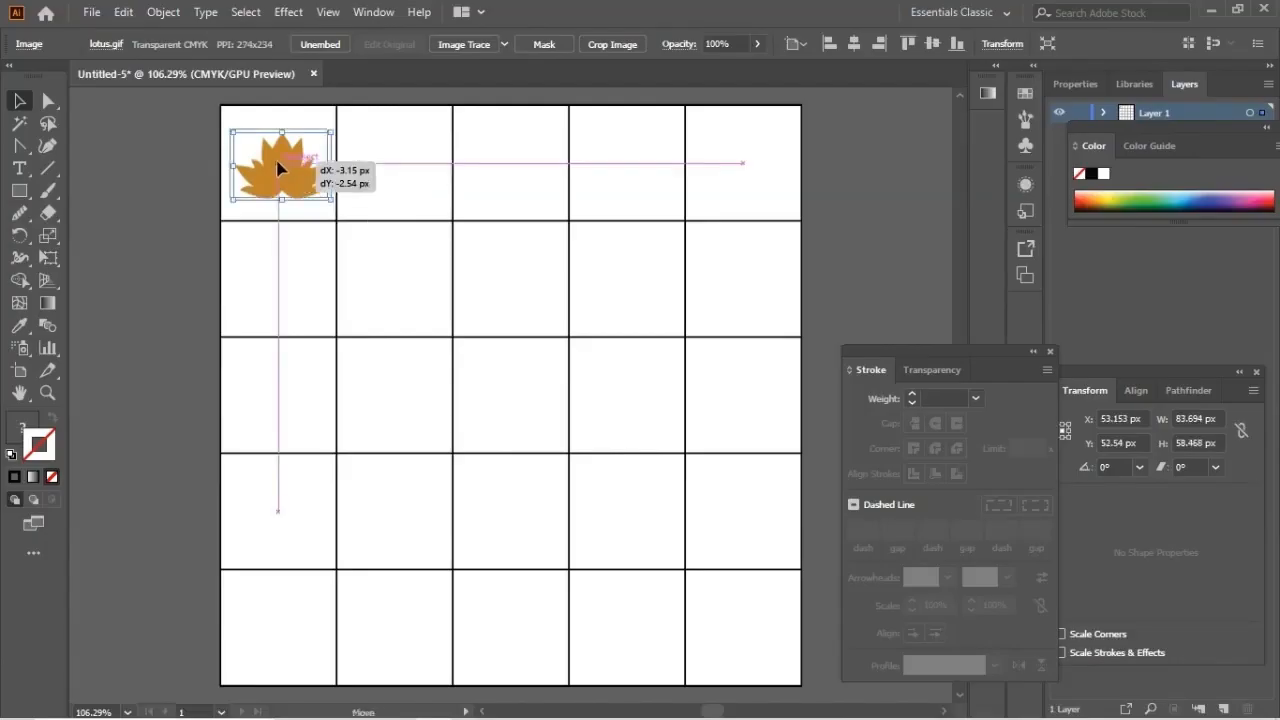
pyautogui.moveTo(323, 195); pyautogui.dragTo(329, 199)
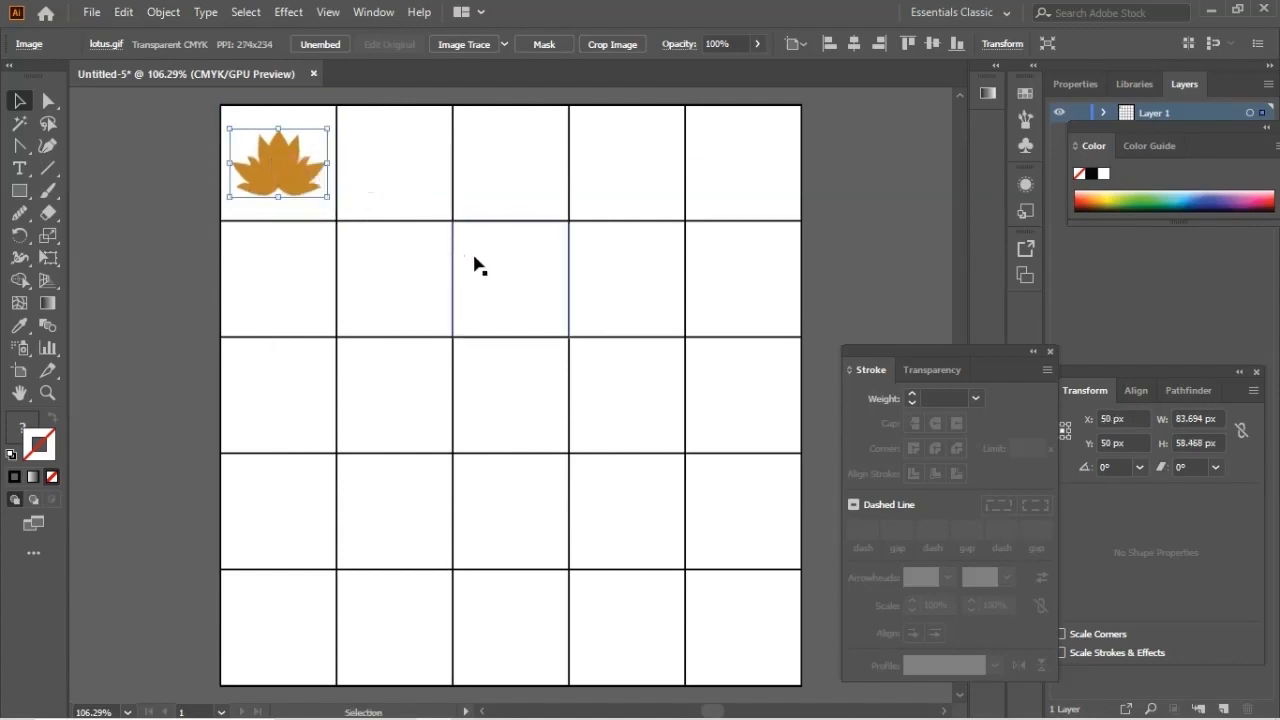
# Step: Show the rulers around the document
pyautogui.click(329, 12)
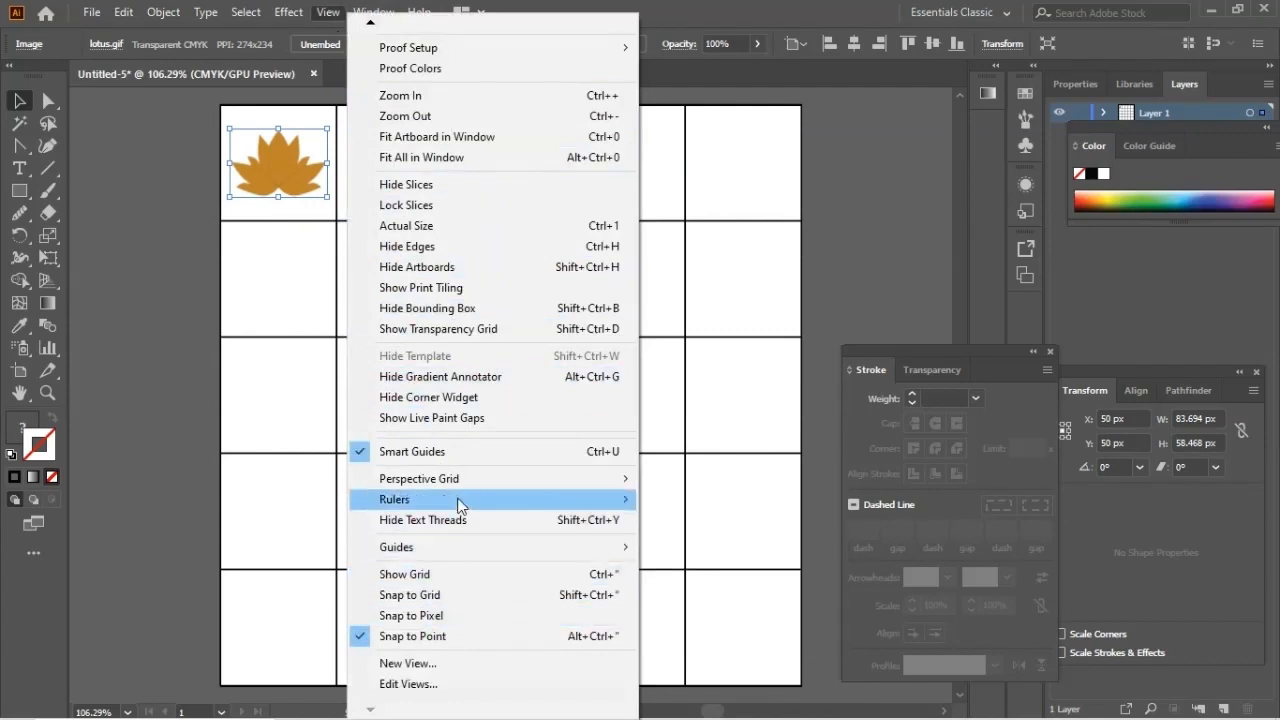
pyautogui.moveTo(461, 505)
pyautogui.click(665, 498)
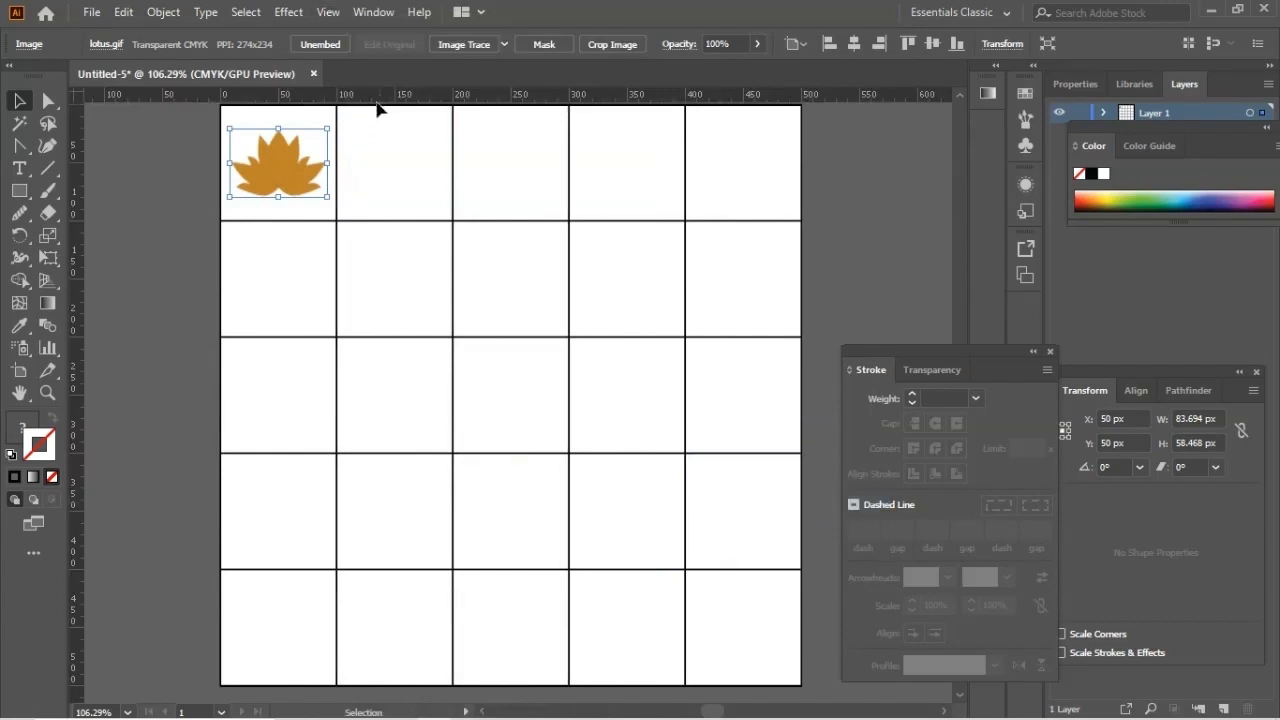
# Step: Duplicate the lotus and place the copy in the second square of the top row
pyautogui.moveTo(280, 170); pyautogui.dragTo(285, 172)
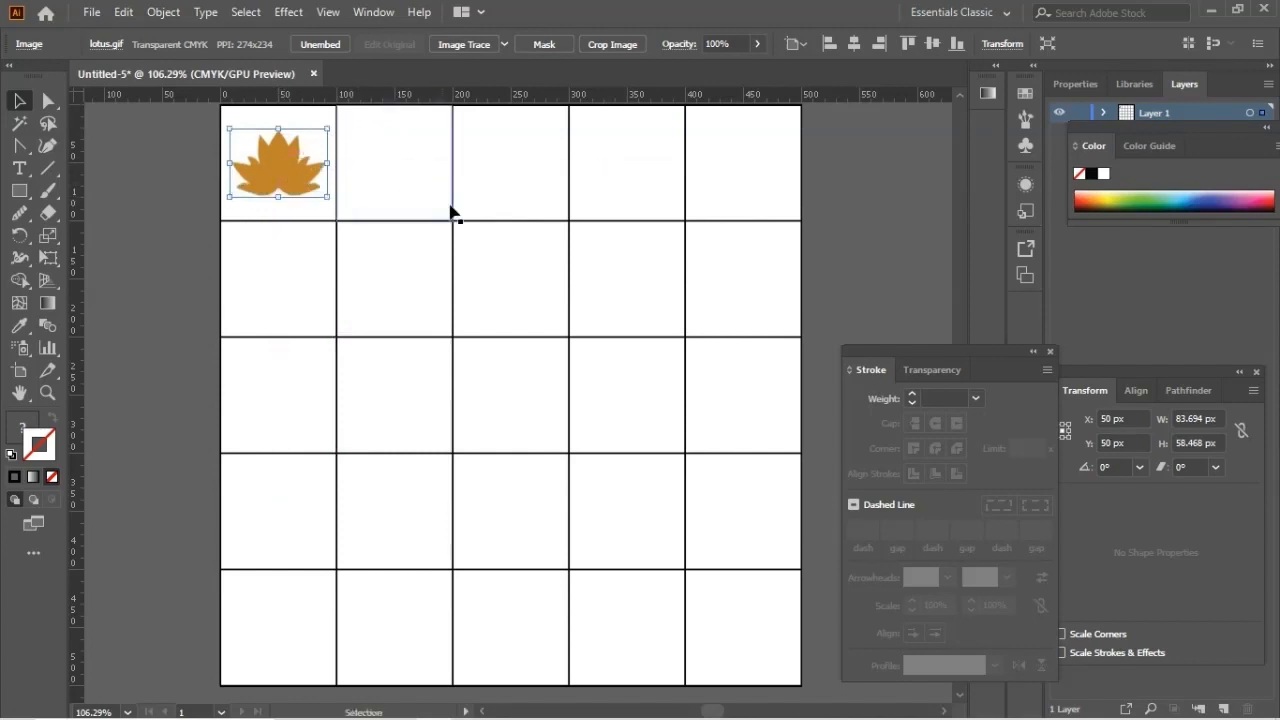
pyautogui.press('a')
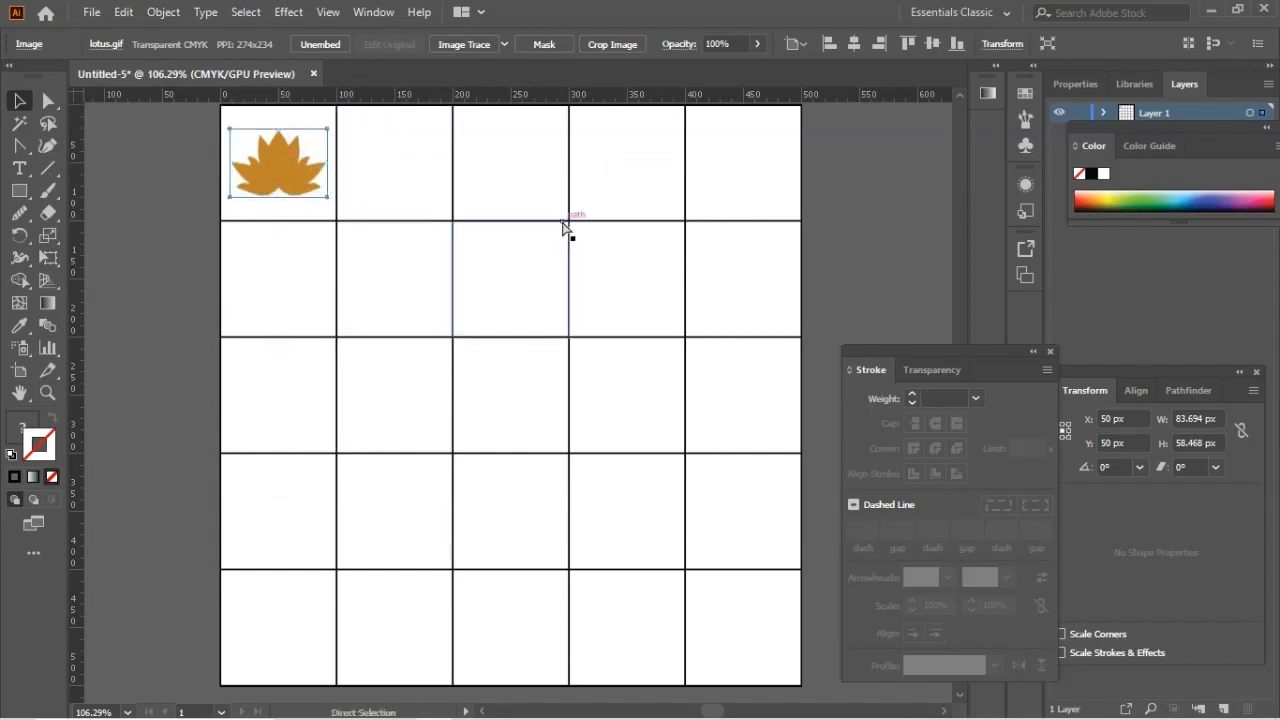
pyautogui.hotkey('ctrl', 'v')
pyautogui.moveTo(507, 392); pyautogui.dragTo(391, 175)
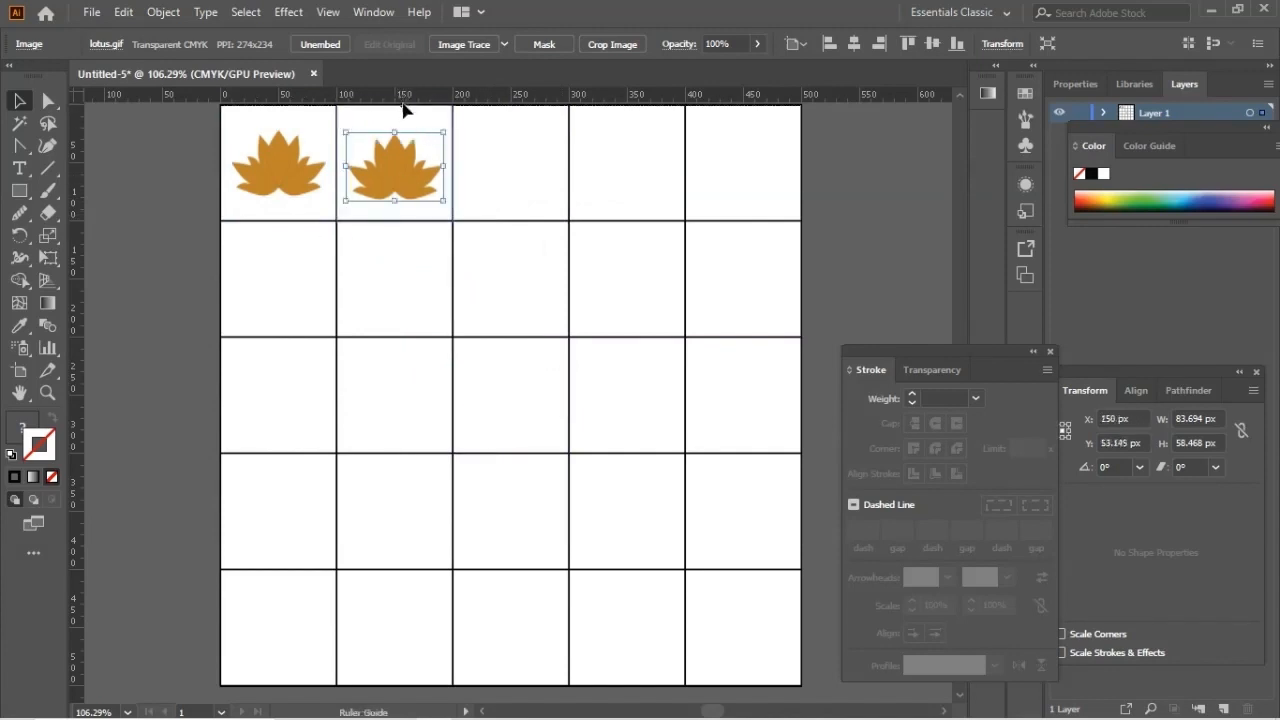
# Step: Add a horizontal guide along the first lotus's upper edge at about 20.8 px and align the second lotus to it
pyautogui.moveTo(402, 104); pyautogui.dragTo(420, 134)
pyautogui.click(286, 166)
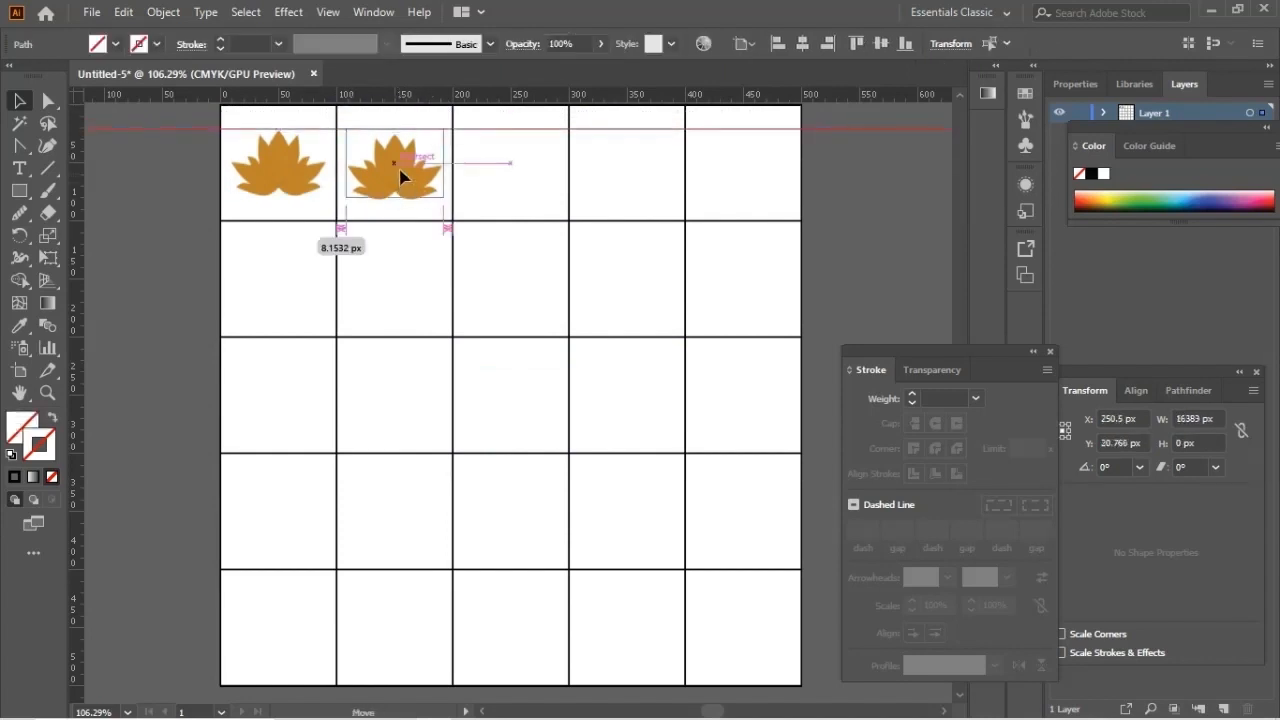
pyautogui.click(400, 177)
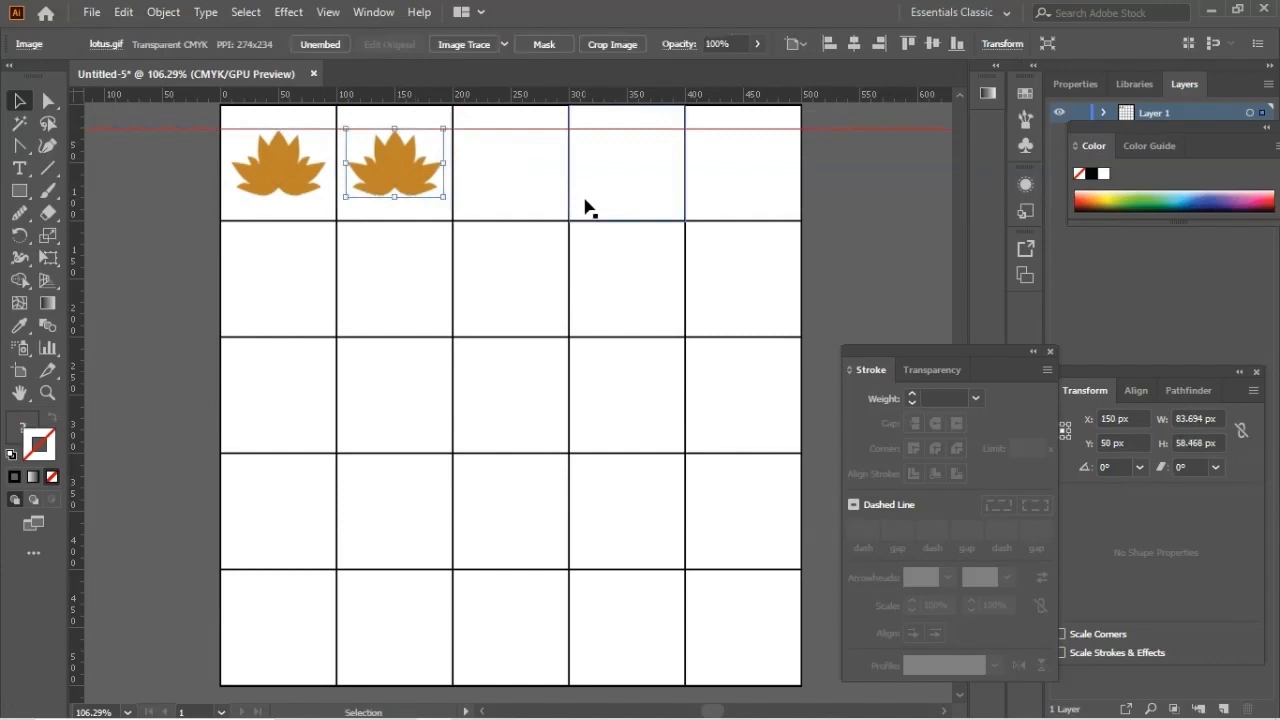
# Step: Paste two more lotus copies and center them in the third and fourth squares of the top row, aligned to the guide
pyautogui.hotkey('ctrl', 'v')
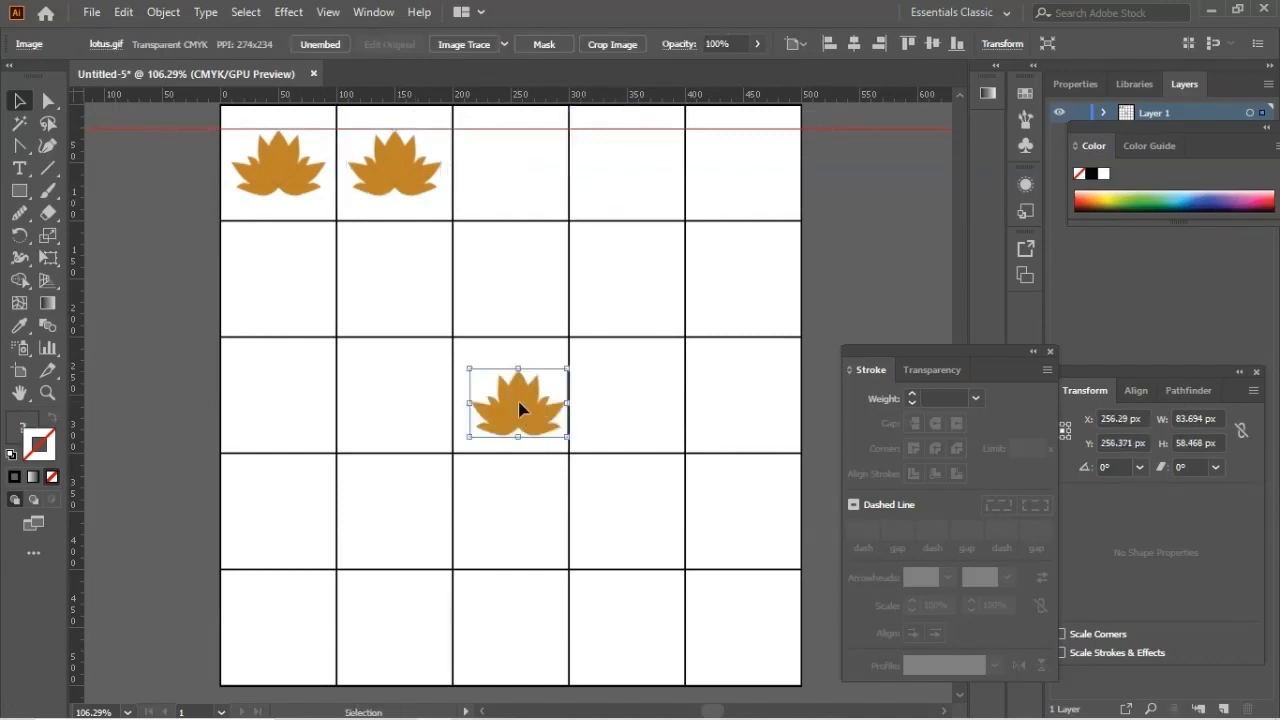
pyautogui.moveTo(518, 384); pyautogui.dragTo(511, 172)
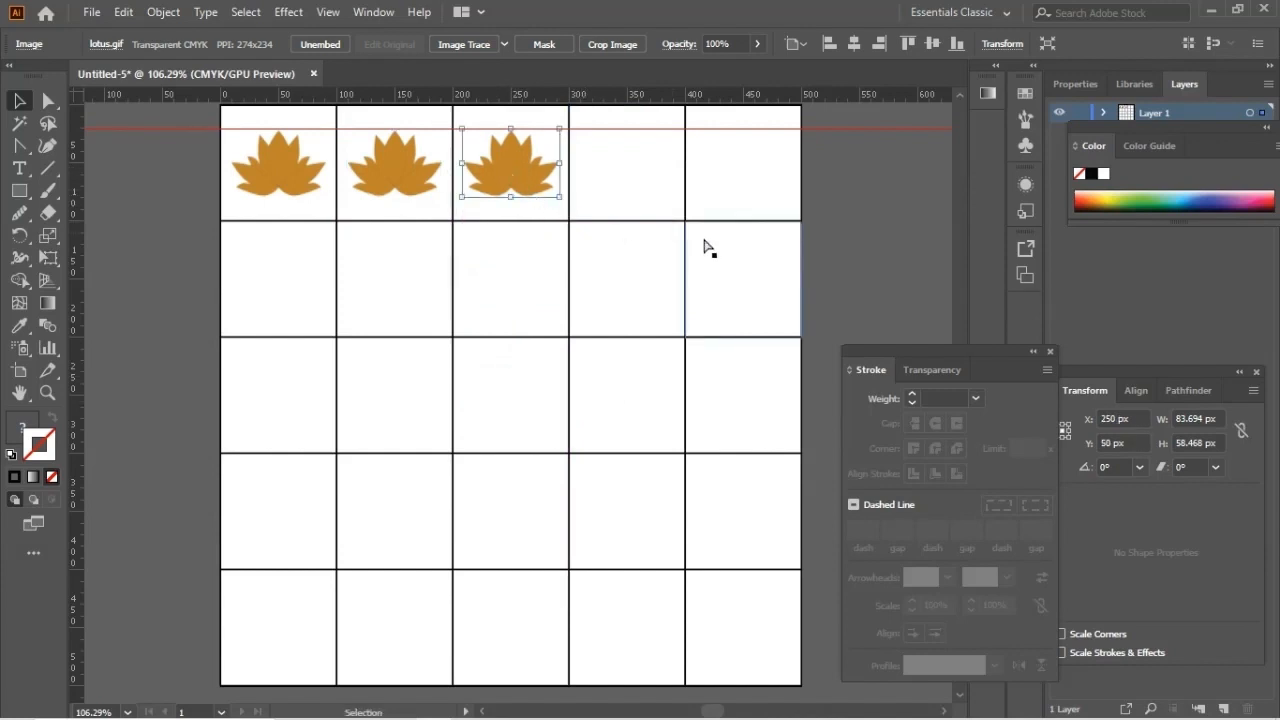
pyautogui.hotkey('ctrl', 'v')
pyautogui.moveTo(522, 397); pyautogui.dragTo(627, 172)
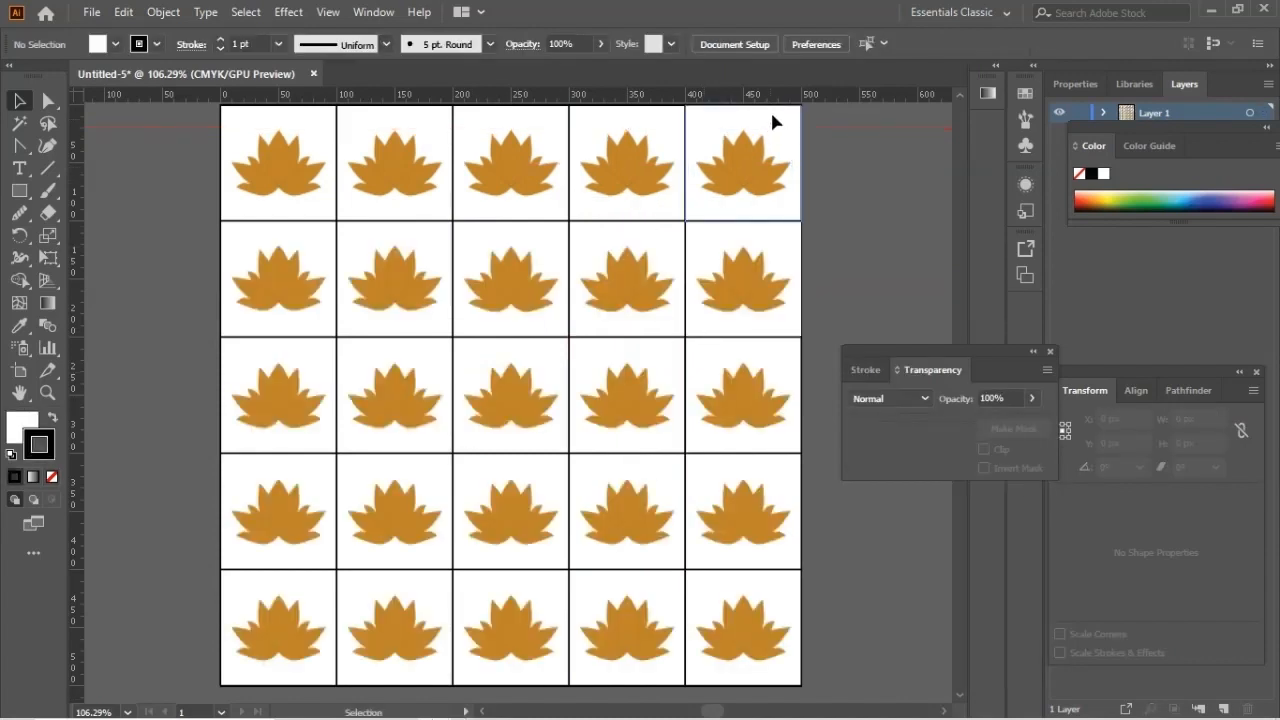
# Step: Delete the grid squares behind the lotuses in the top two rows
pyautogui.click(772, 121)
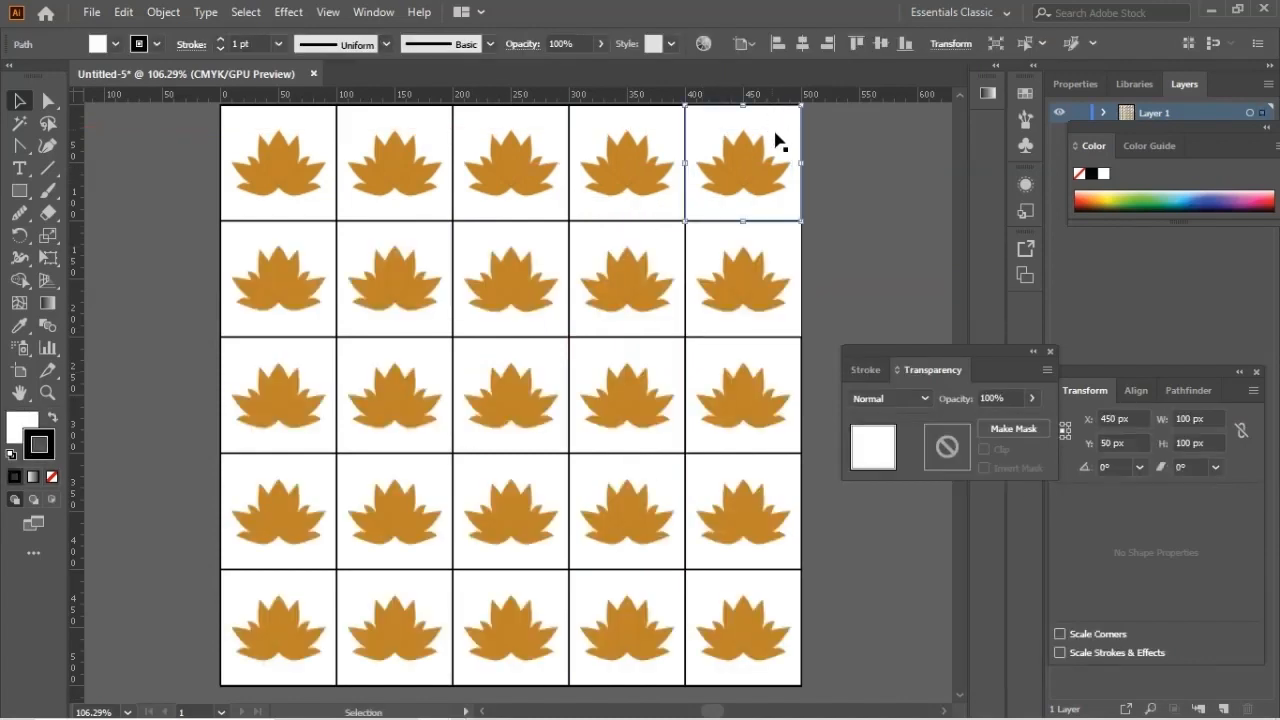
pyautogui.press('Delete')
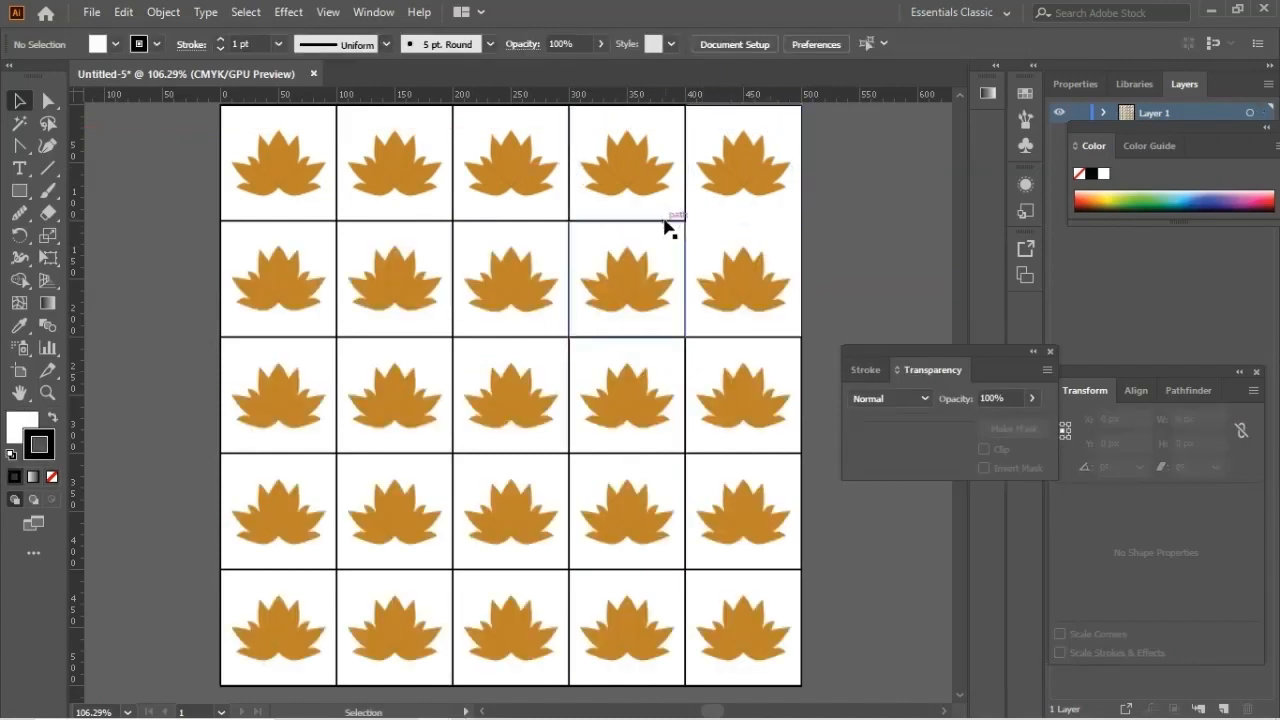
pyautogui.click(571, 243)
pyautogui.press('Delete')
pyautogui.click(550, 221)
pyautogui.press('Delete')
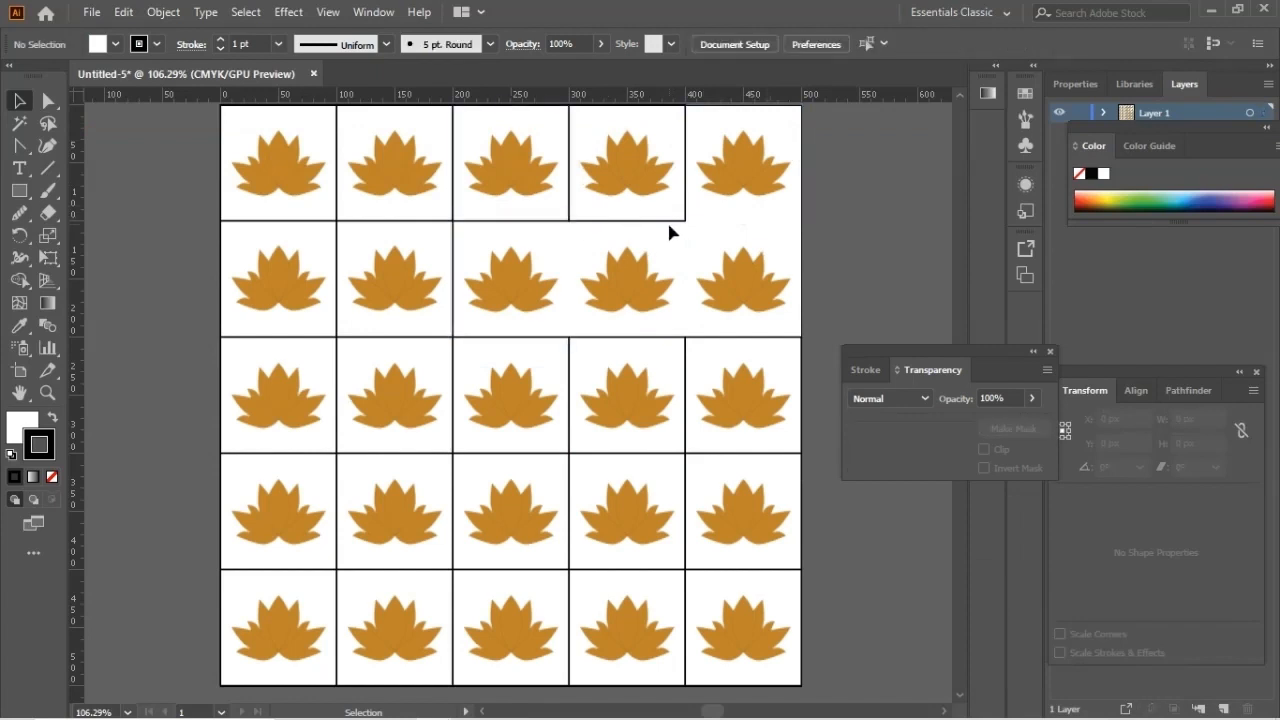
pyautogui.click(665, 221)
pyautogui.press('Delete')
pyautogui.click(480, 255)
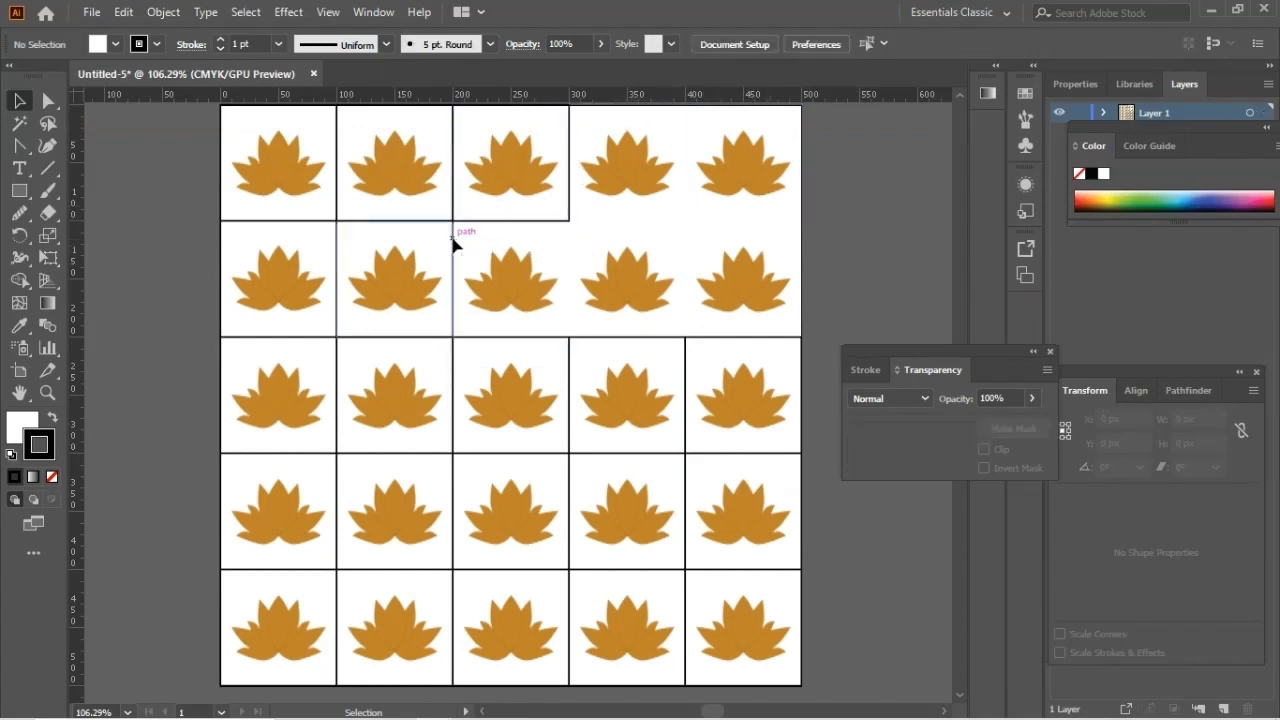
pyautogui.click(453, 243)
pyautogui.press('Delete')
pyautogui.click(425, 228)
pyautogui.press('Delete')
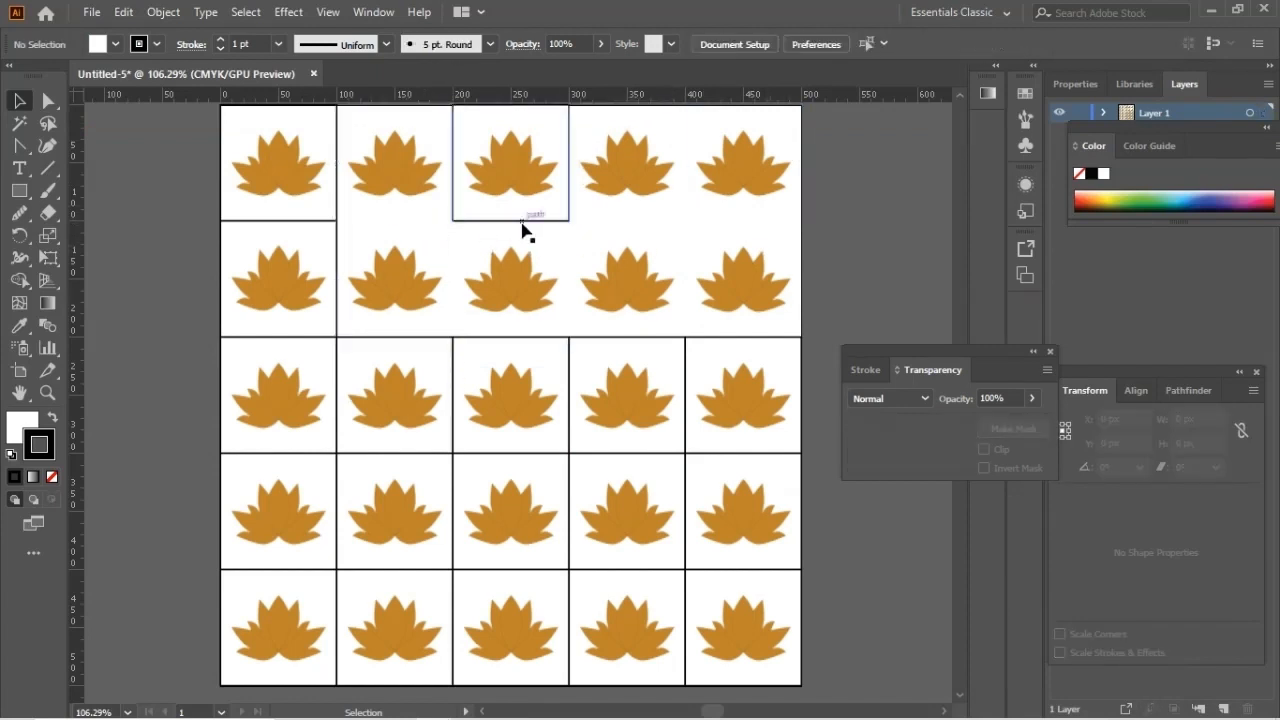
pyautogui.click(523, 224)
pyautogui.press('Delete')
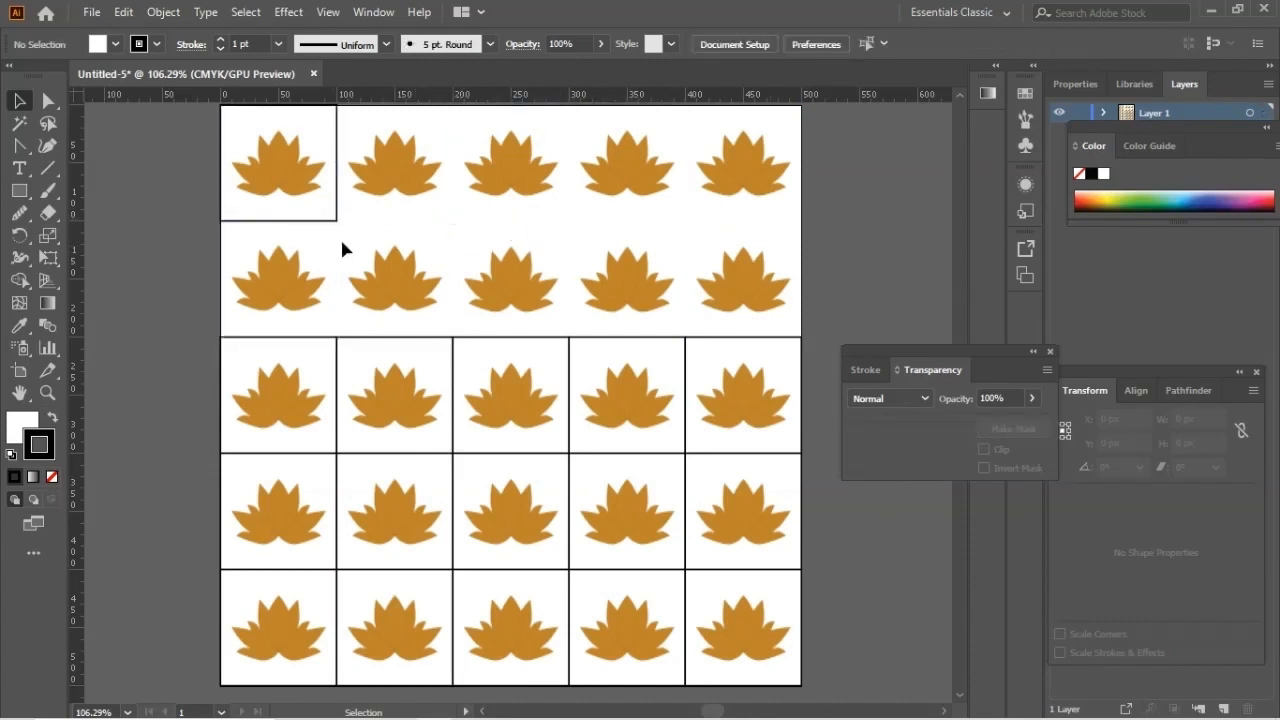
pyautogui.click(337, 222)
pyautogui.press('Delete')
# Step: Delete all grid squares in the third row and the second square of the fourth row
pyautogui.click(406, 345)
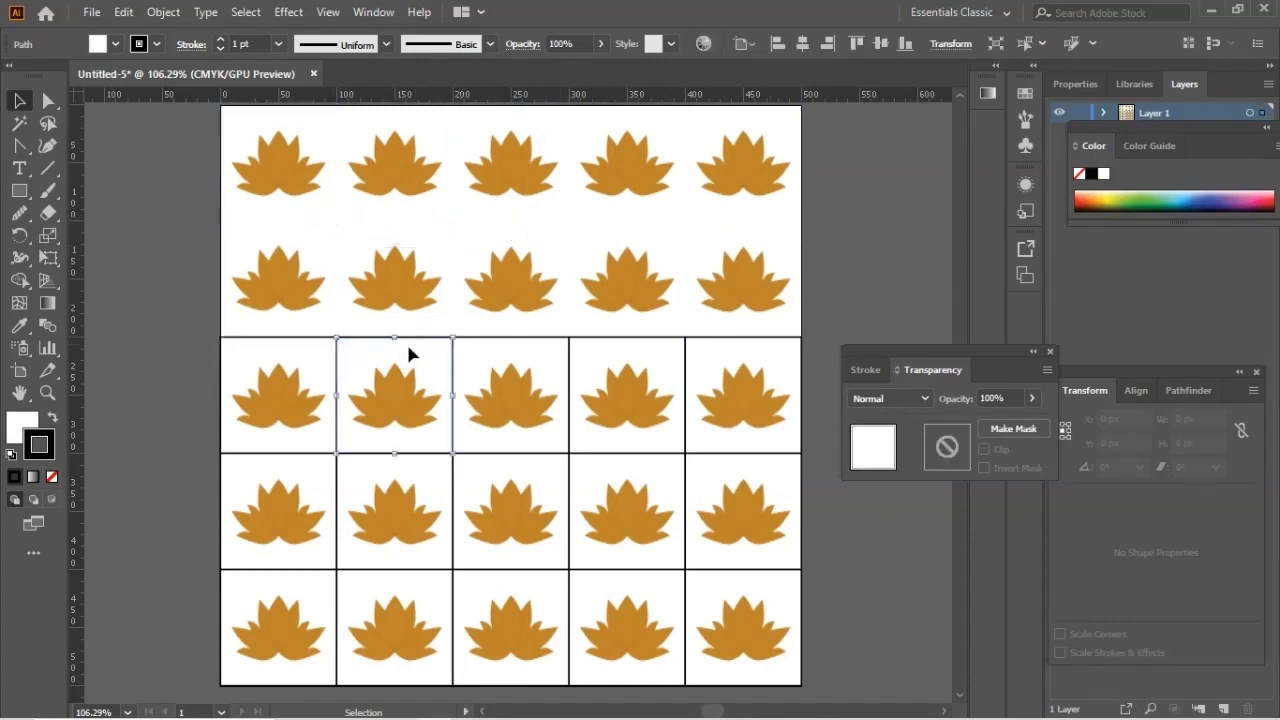
pyautogui.press('Delete')
pyautogui.click(322, 343)
pyautogui.press('Delete')
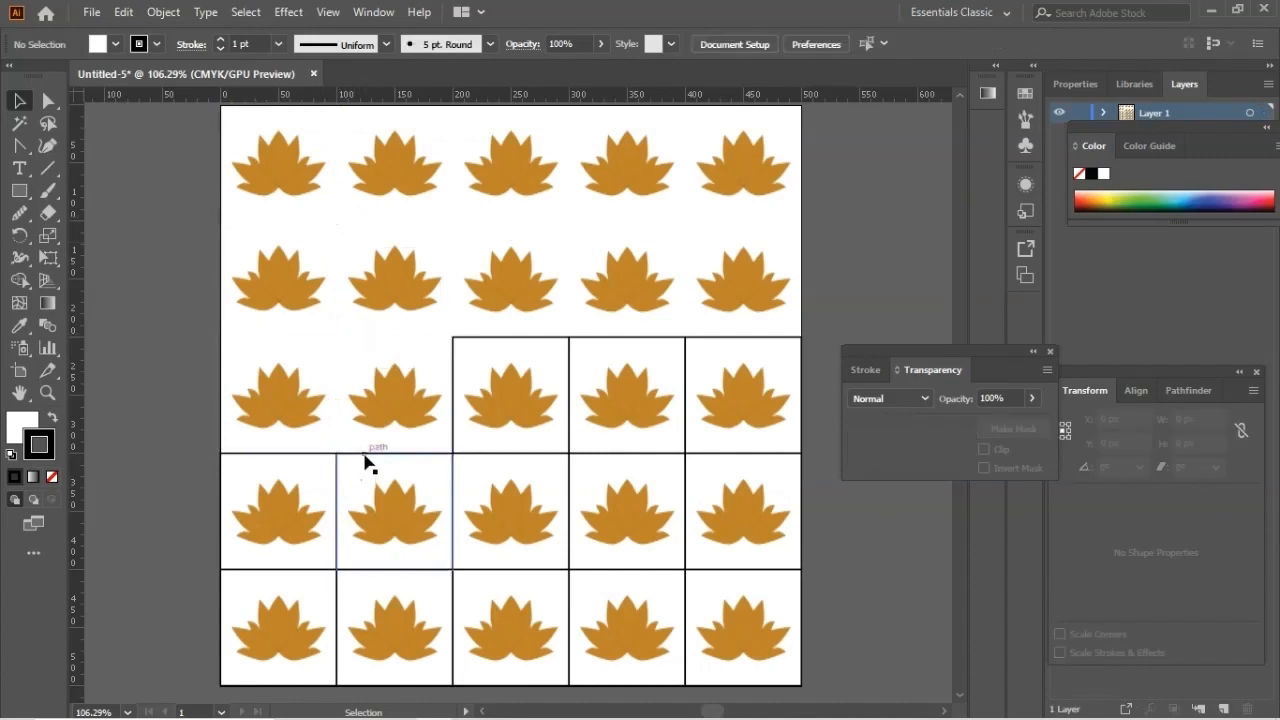
pyautogui.click(366, 454)
pyautogui.press('Delete')
pyautogui.click(497, 342)
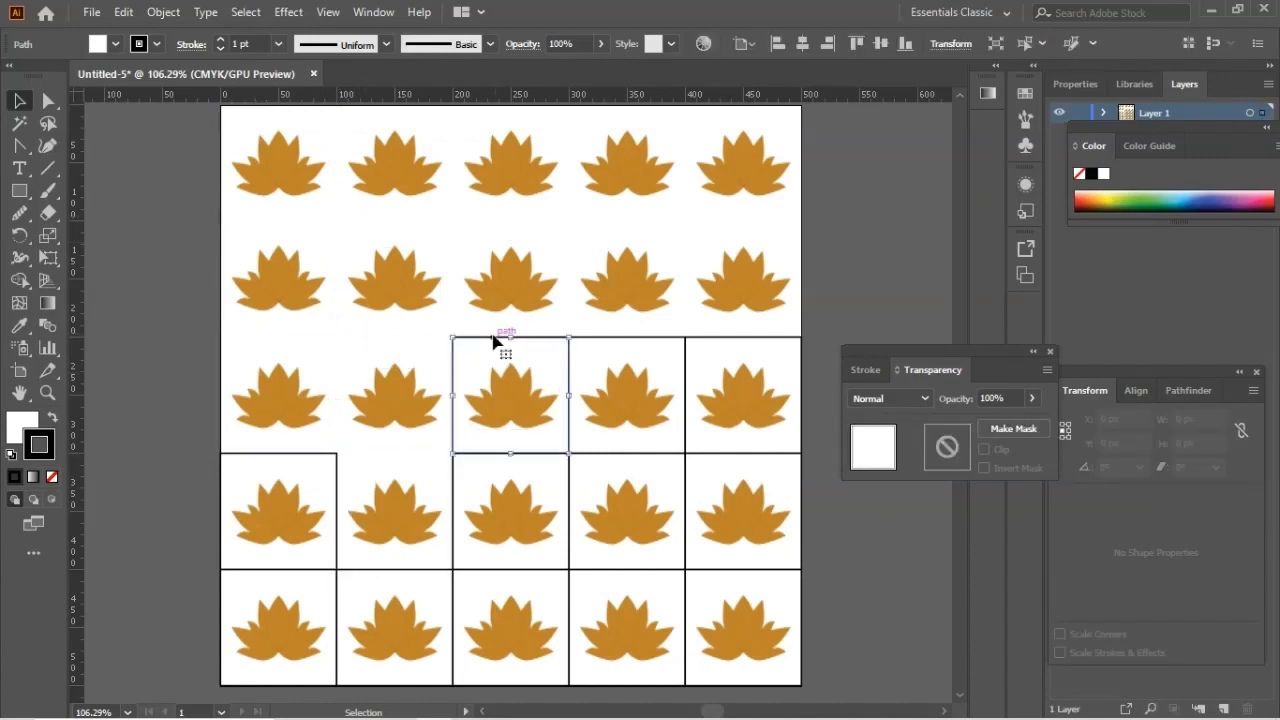
pyautogui.press('Delete')
pyautogui.click(612, 345)
pyautogui.press('Delete')
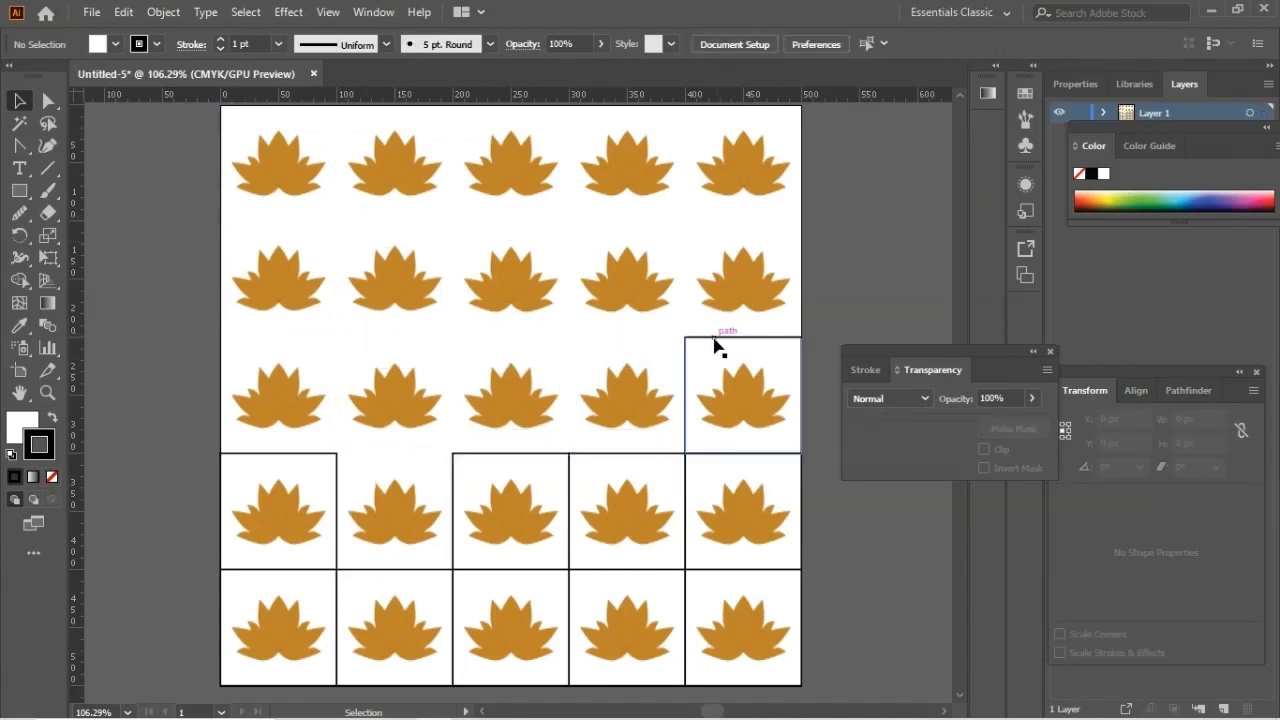
pyautogui.click(714, 343)
pyautogui.press('Delete')
# Step: Delete the remaining grid squares in the fourth row
pyautogui.click(672, 458)
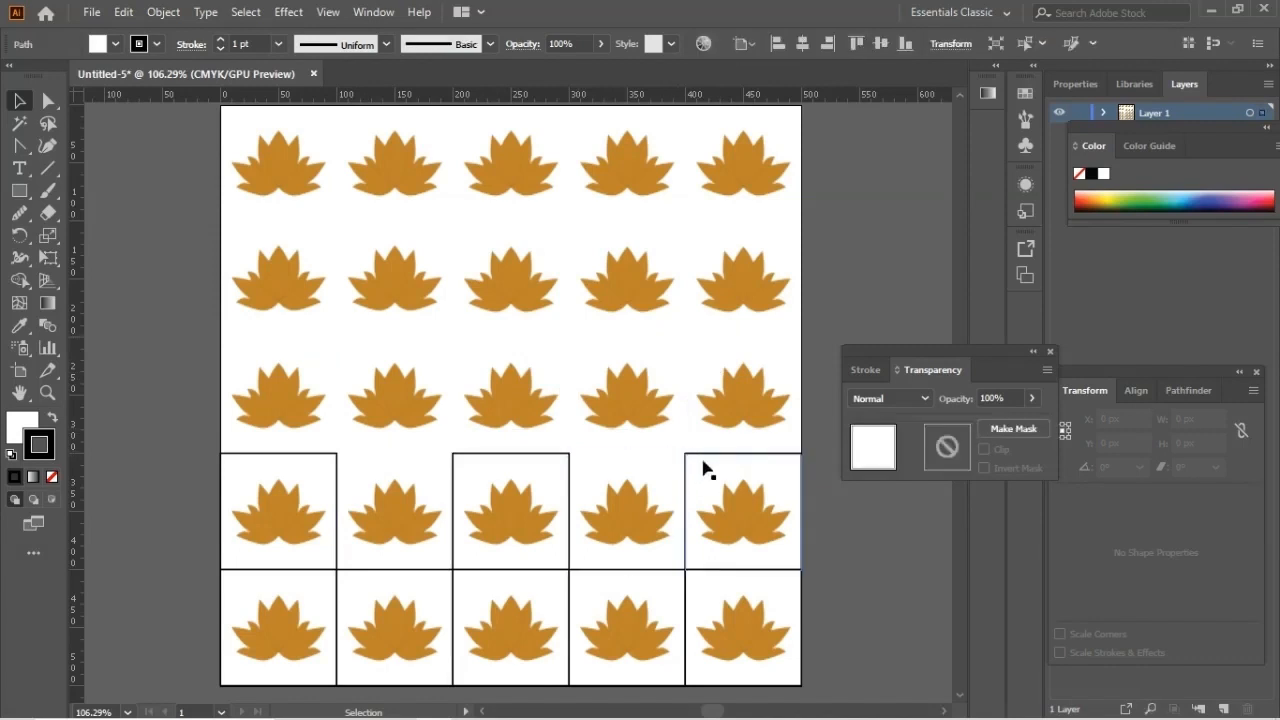
pyautogui.press('Delete')
pyautogui.click(692, 455)
pyautogui.press('Delete')
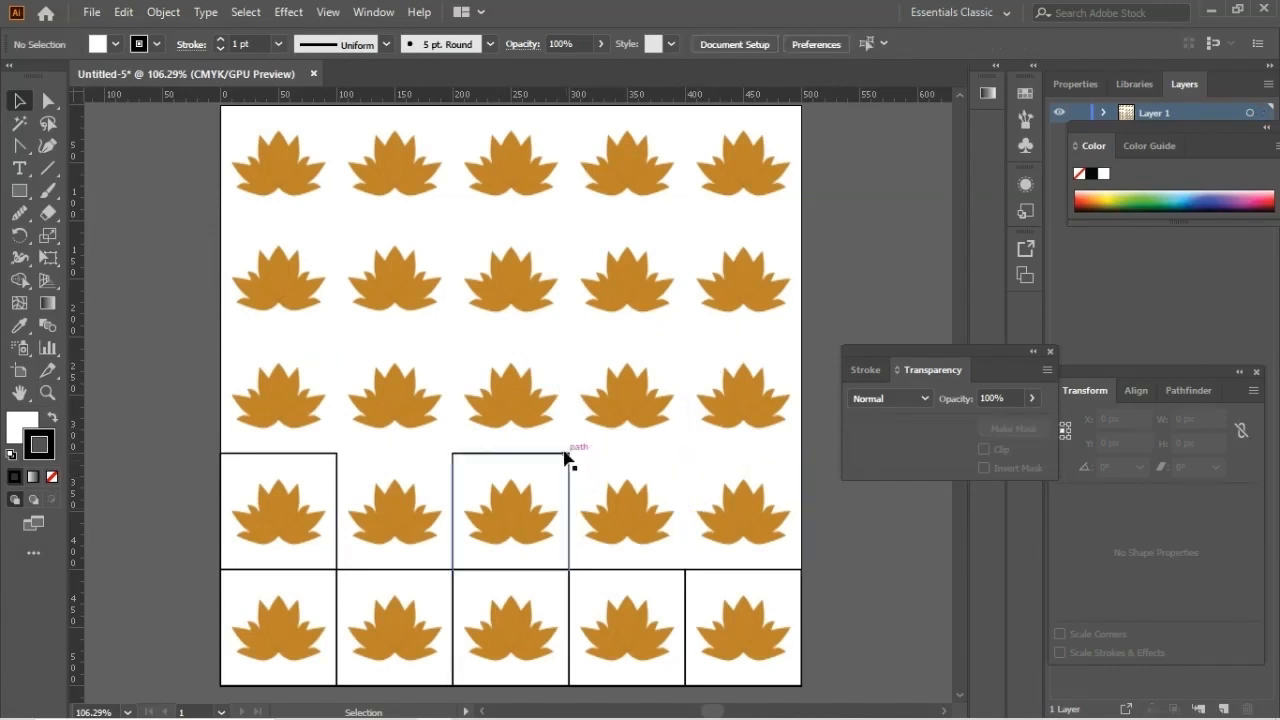
pyautogui.click(568, 457)
pyautogui.press('Delete')
pyautogui.click(330, 457)
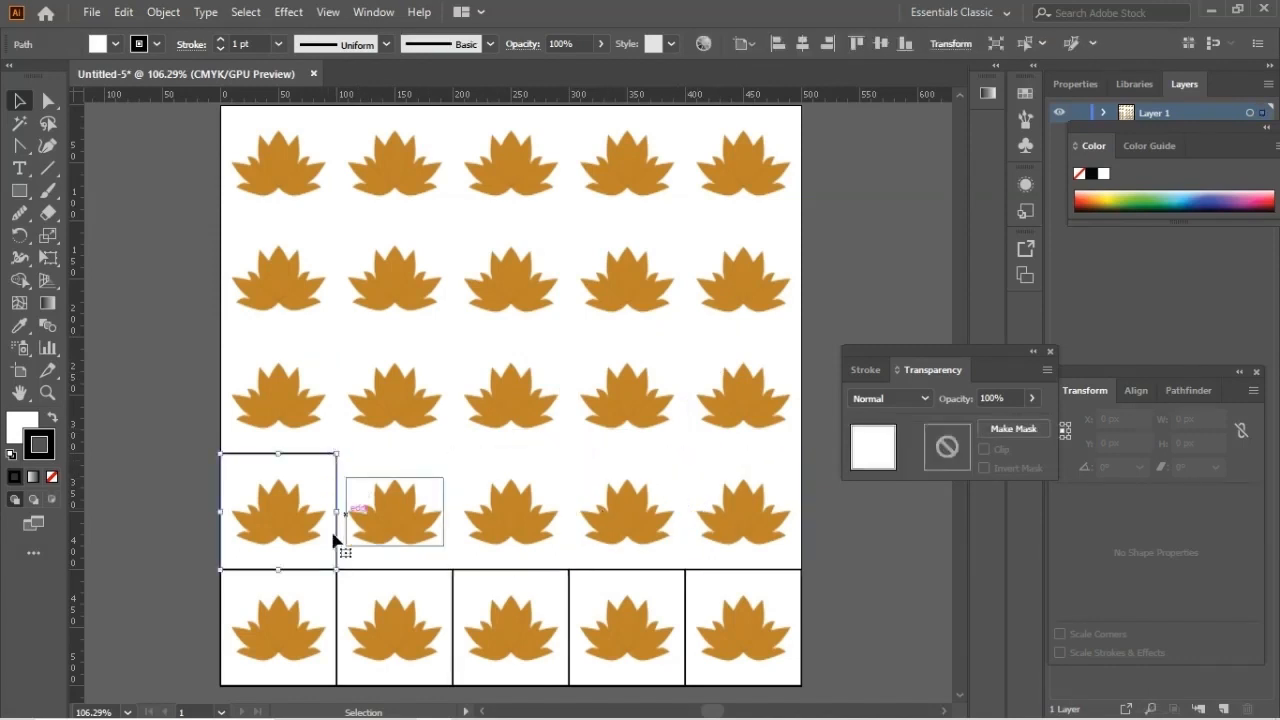
pyautogui.press('Delete')
# Step: Delete the five grid squares in the bottom row, keeping only the lotuses
pyautogui.click(331, 576)
pyautogui.press('Delete')
pyautogui.click(455, 578)
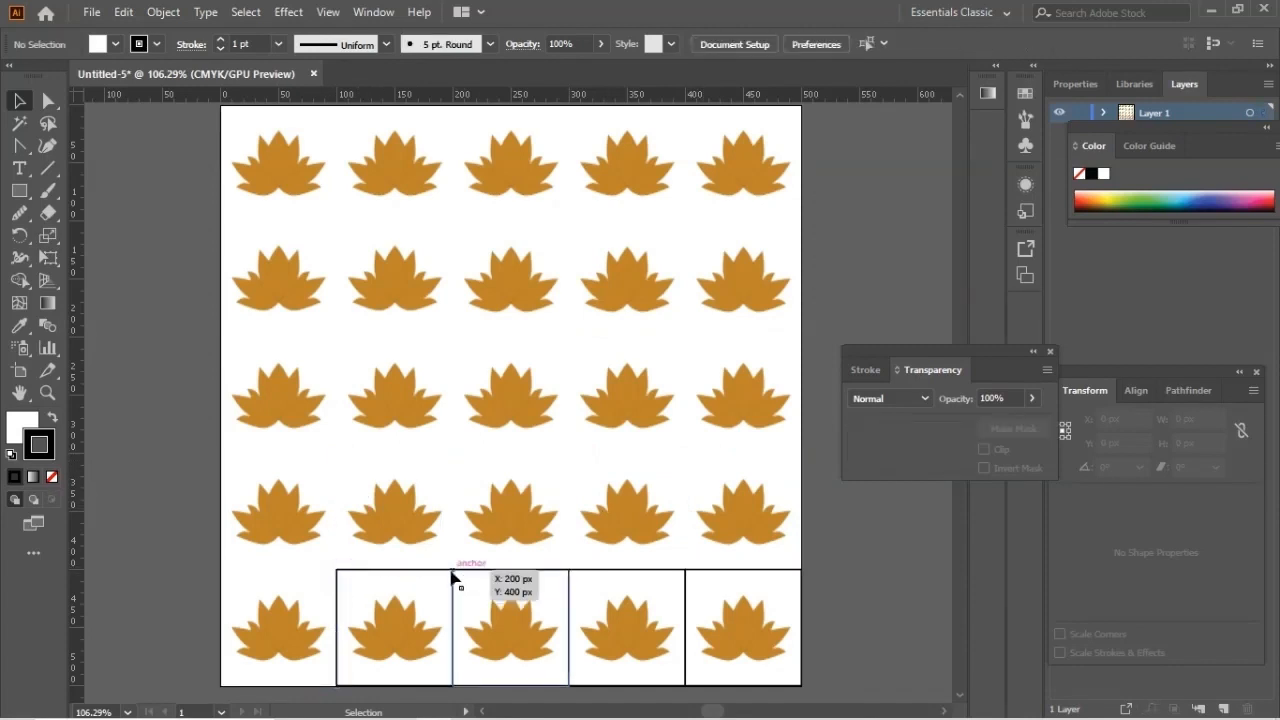
pyautogui.press('Delete')
pyautogui.click(570, 580)
pyautogui.press('Delete')
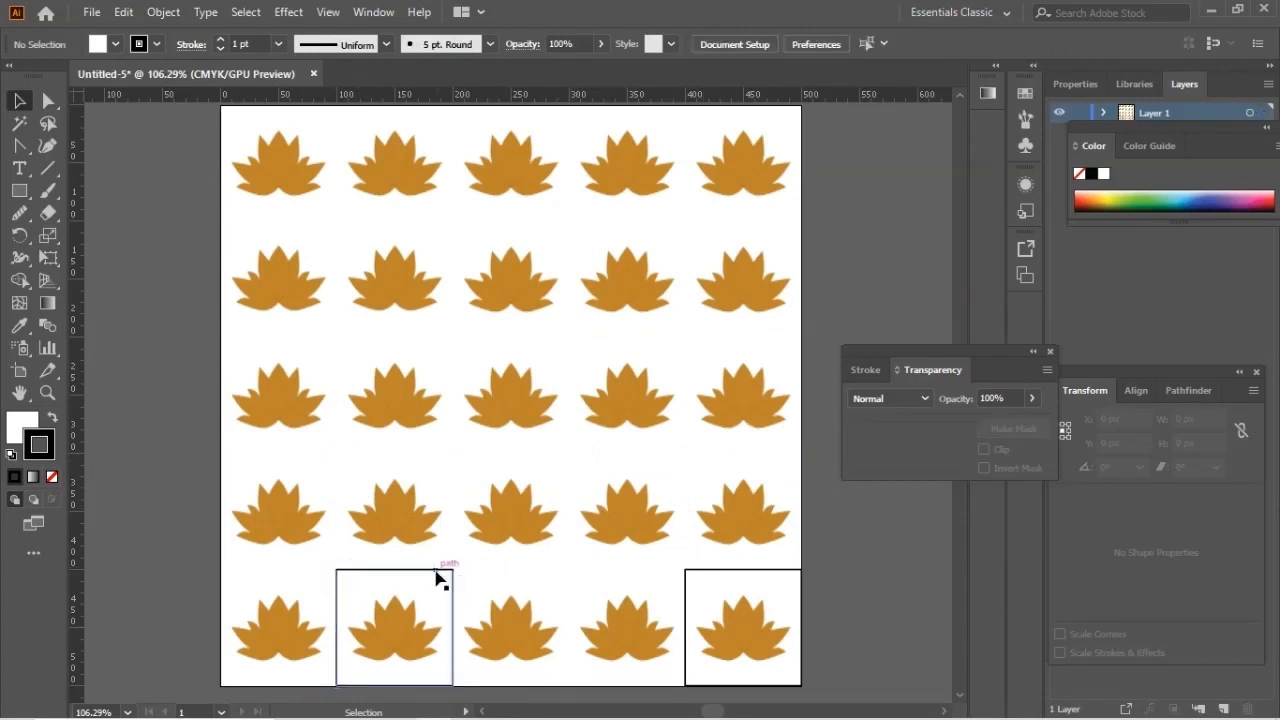
pyautogui.click(440, 577)
pyautogui.press('Delete')
pyautogui.click(736, 577)
pyautogui.press('Delete')
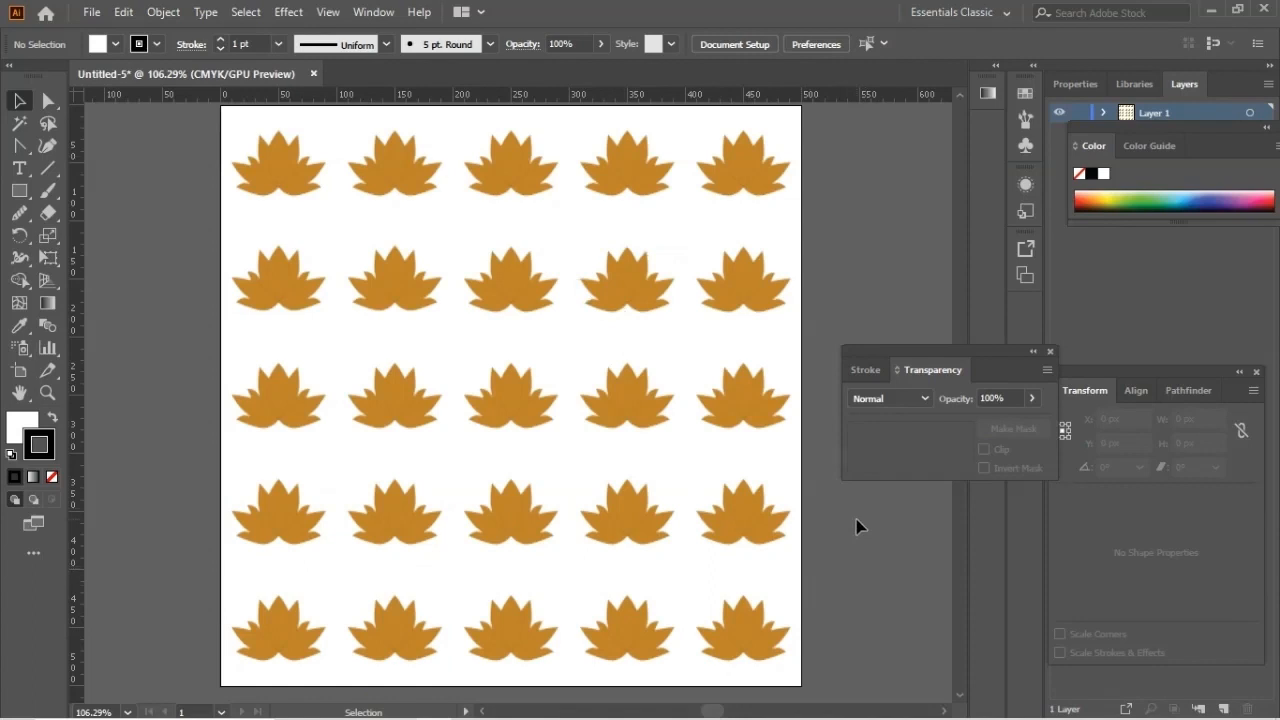
# Step: Export the pattern with Save for Web as a transparent 500 x 500 px GIF named repeat-full-horizontal on the Desktop
pyautogui.click(90, 16)
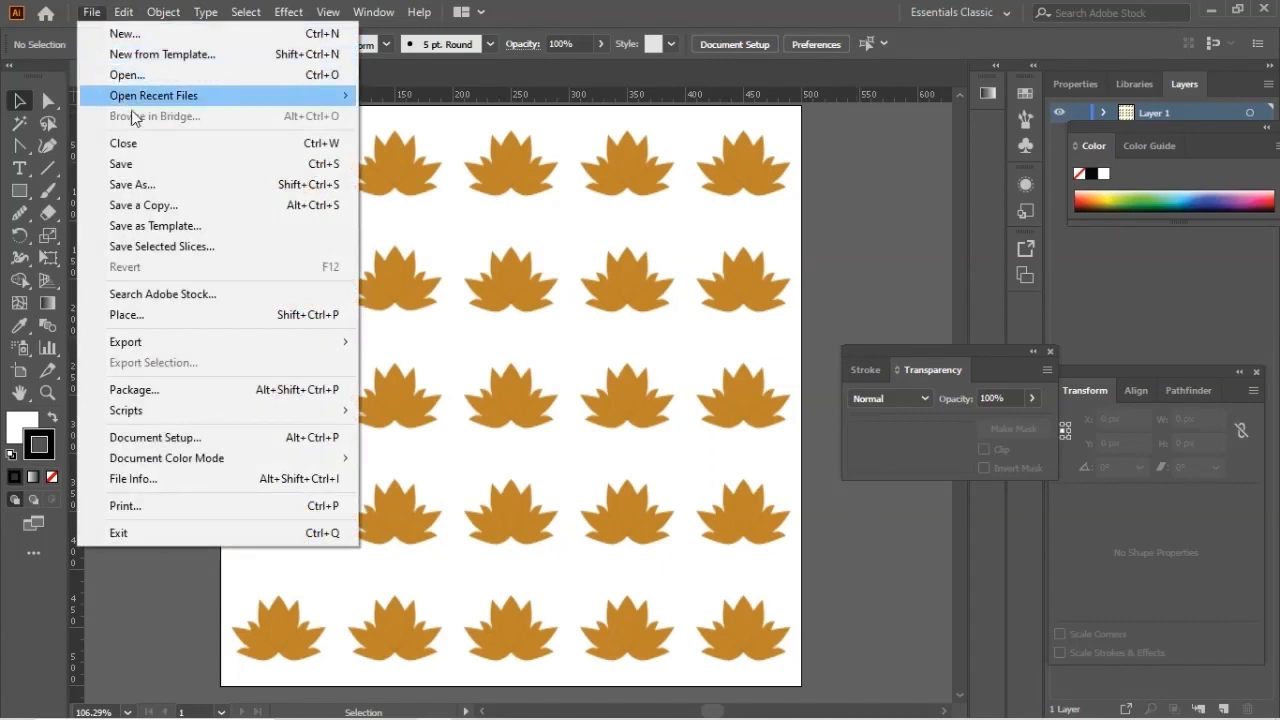
pyautogui.moveTo(140, 341)
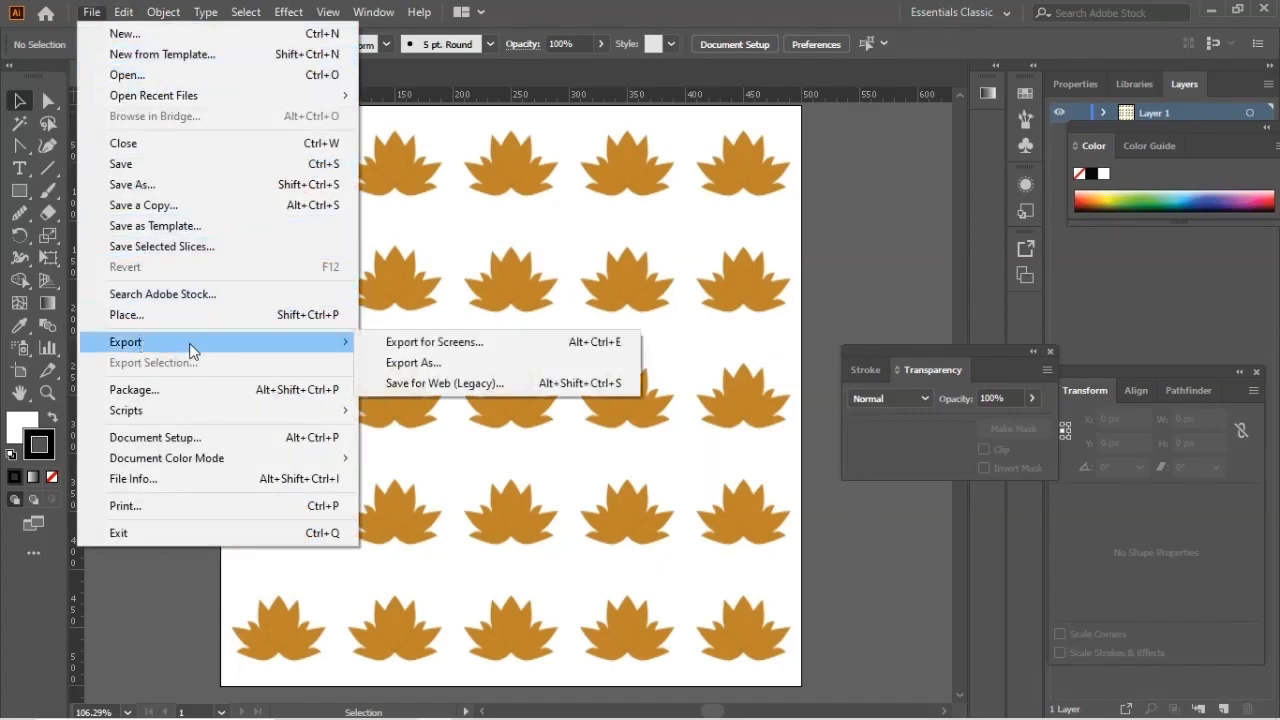
pyautogui.click(417, 382)
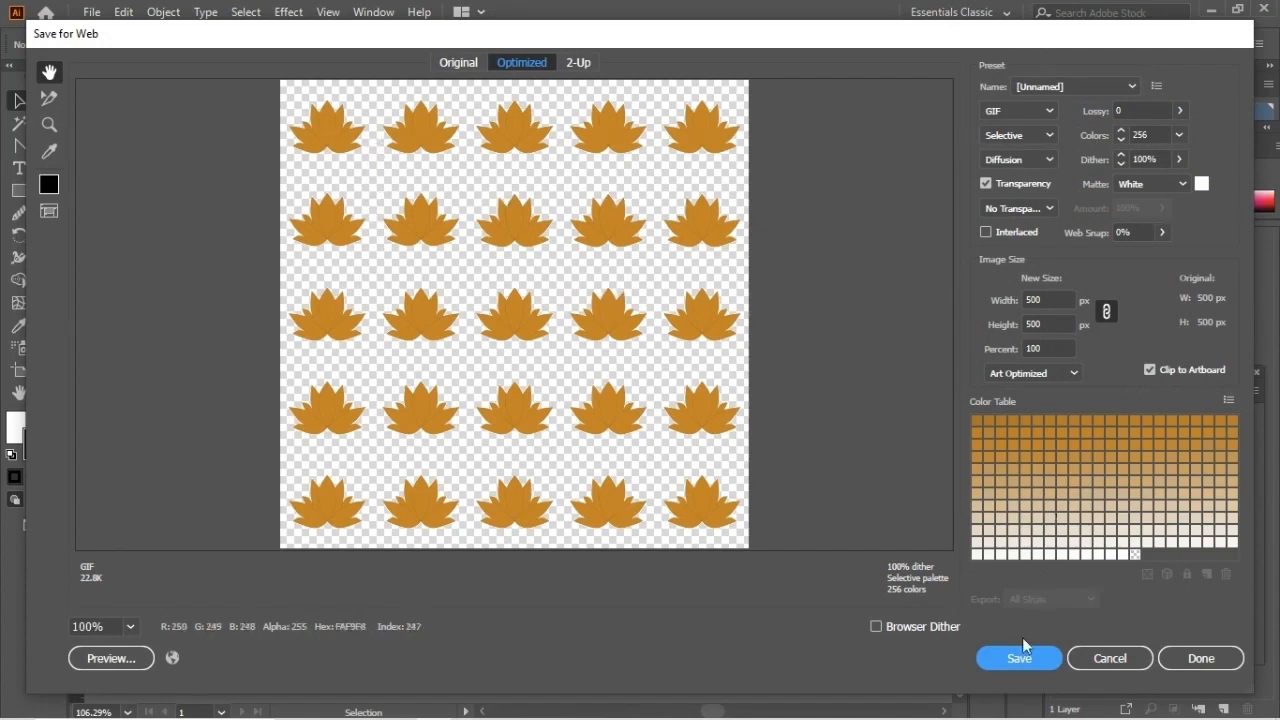
pyautogui.click(1021, 665)
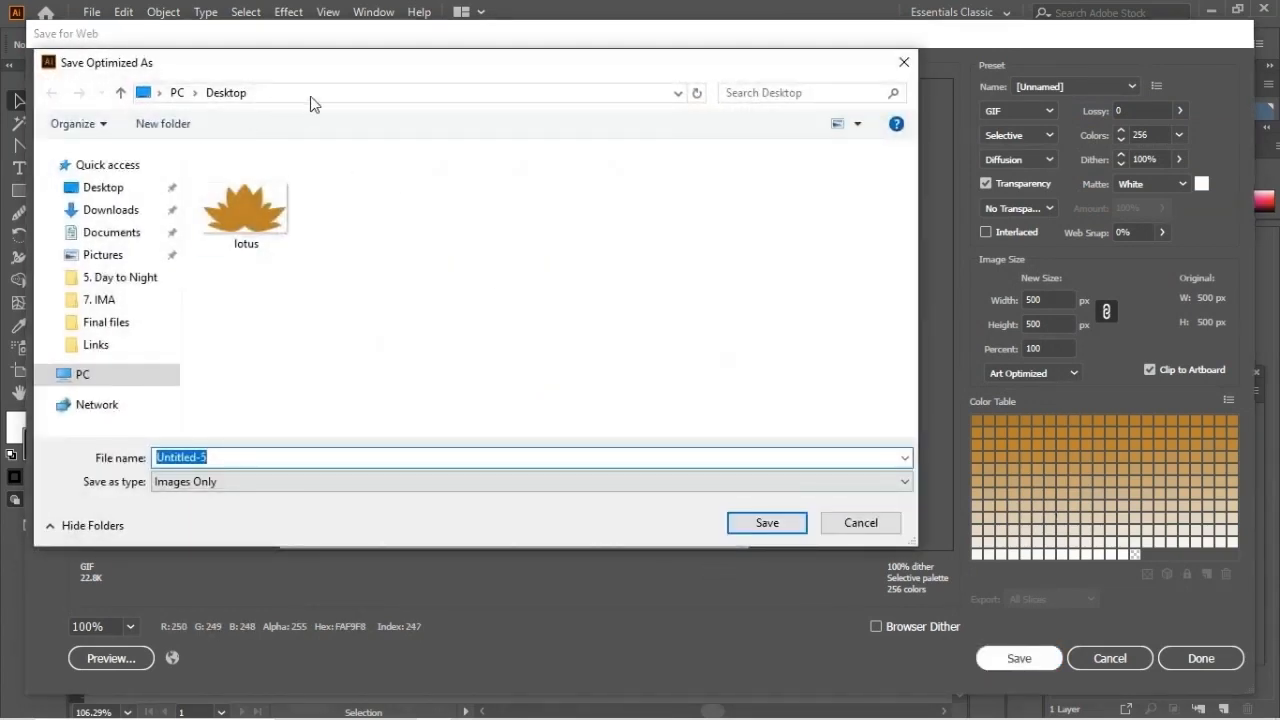
pyautogui.write('ll-horizontal')
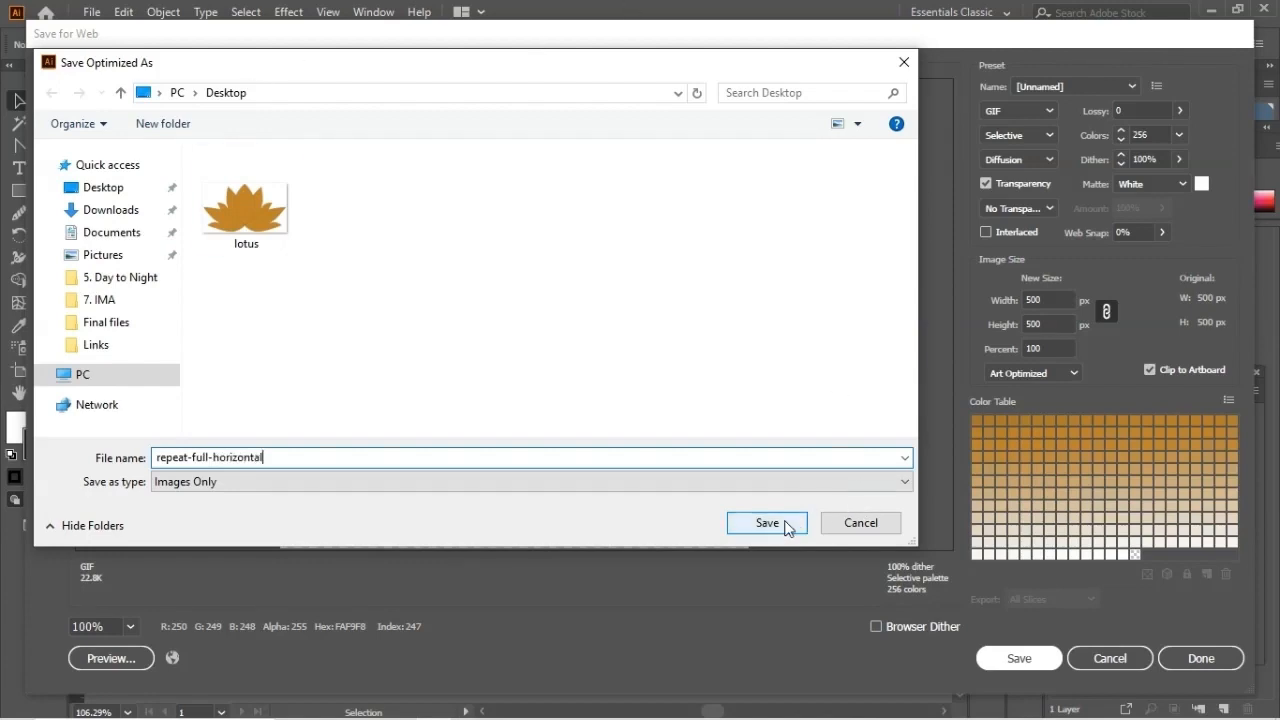
pyautogui.click(766, 523)
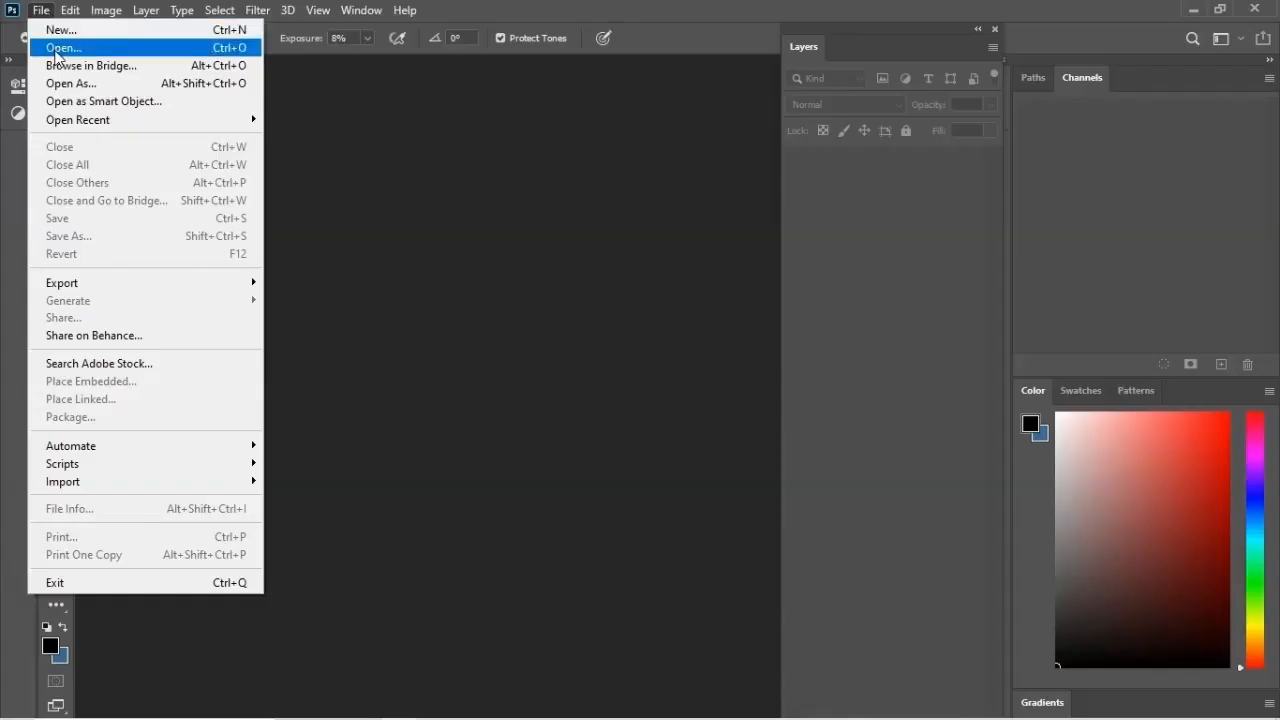
# Step: Switch to Photoshop and open repeat-full-horizontal from the Desktop
pyautogui.click(60, 48)
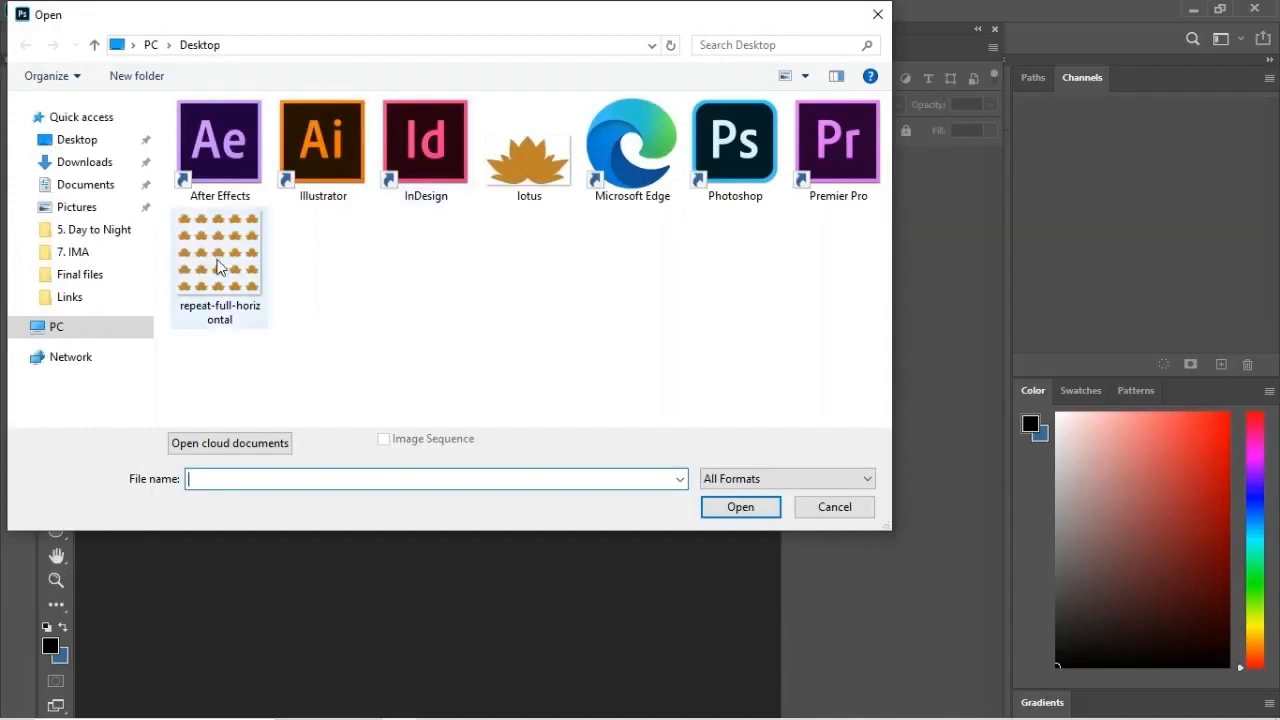
pyautogui.click(218, 266)
pyautogui.click(745, 510)
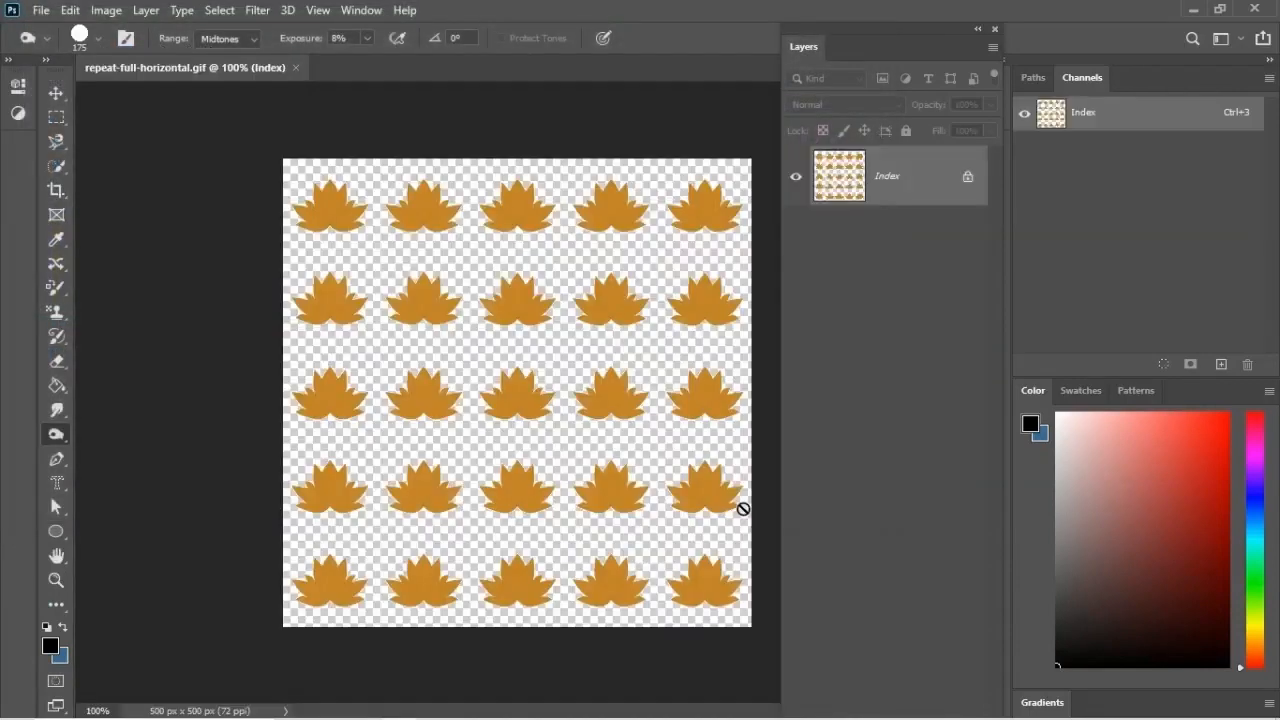
# Step: Create a new 500 x 500 px document at 300 pixels/inch in CMYK Color with a white background
pyautogui.hotkey('ctrl', 'n')
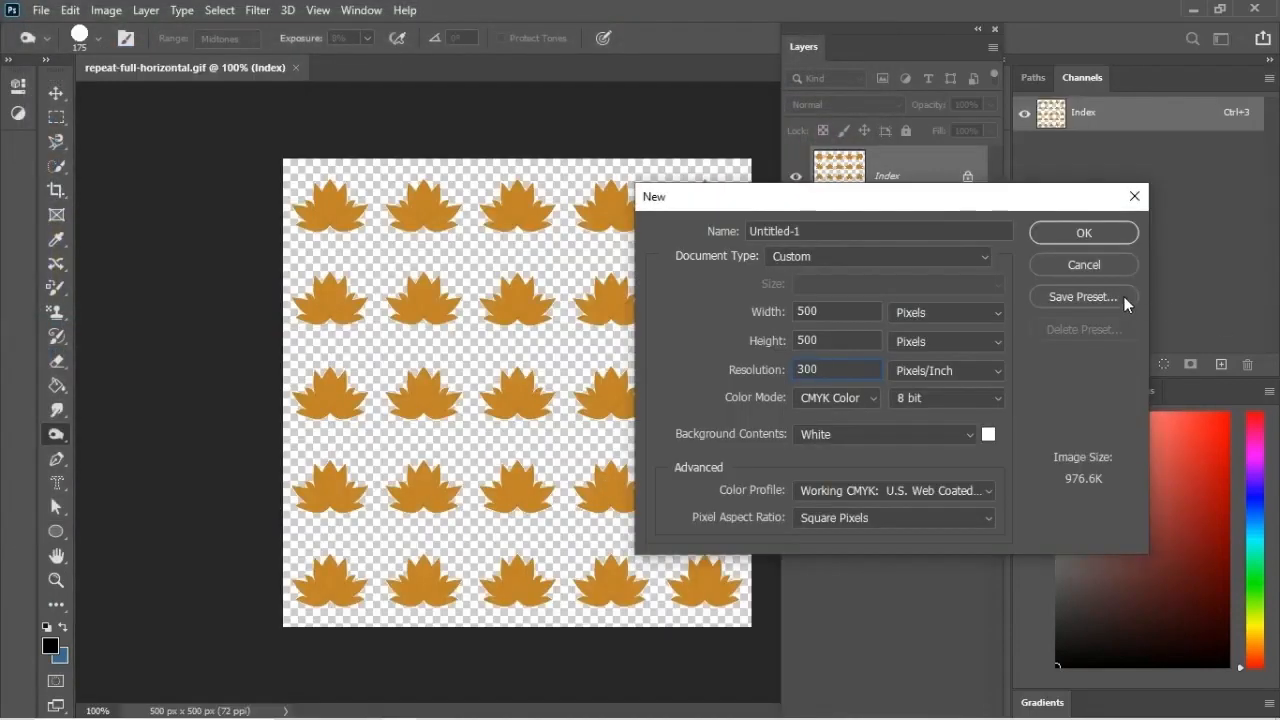
pyautogui.click(1084, 233)
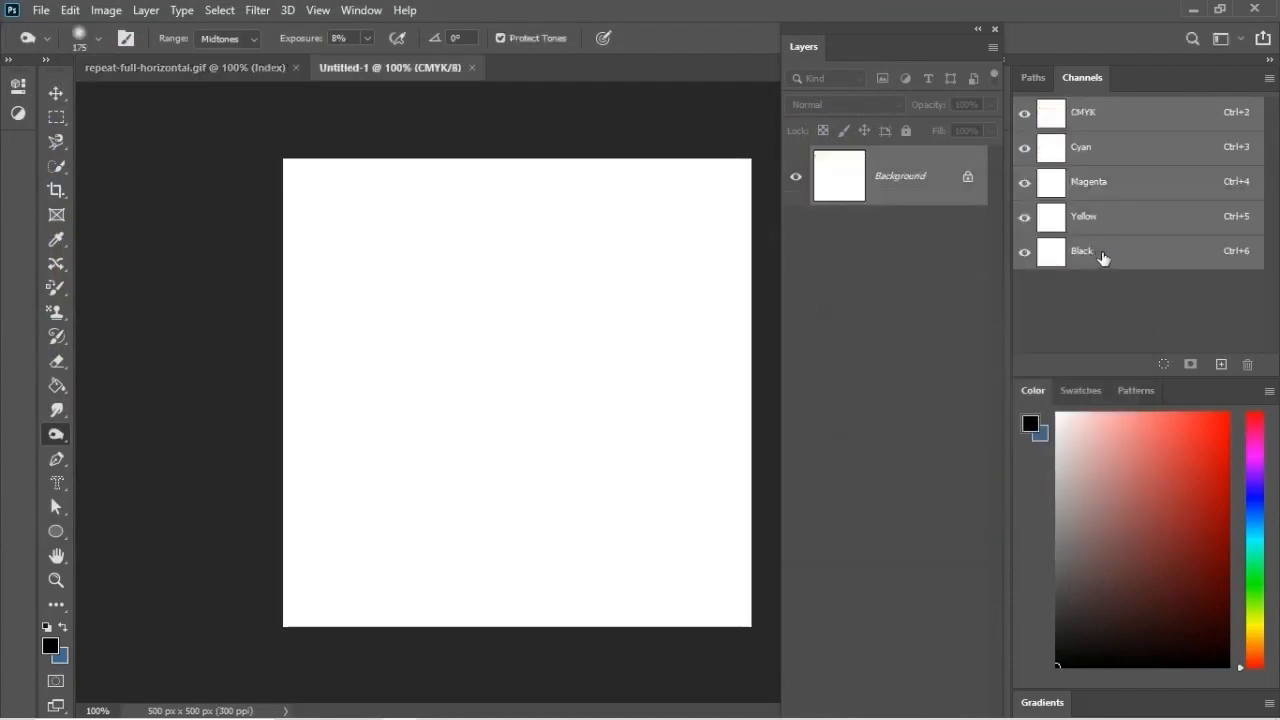
# Step: Set the foreground color to light blue 9faee4 and fill the blank background with it using the Paint Bucket
pyautogui.click(52, 648)
pyautogui.moveTo(1048, 281); pyautogui.dragTo(1046, 308)
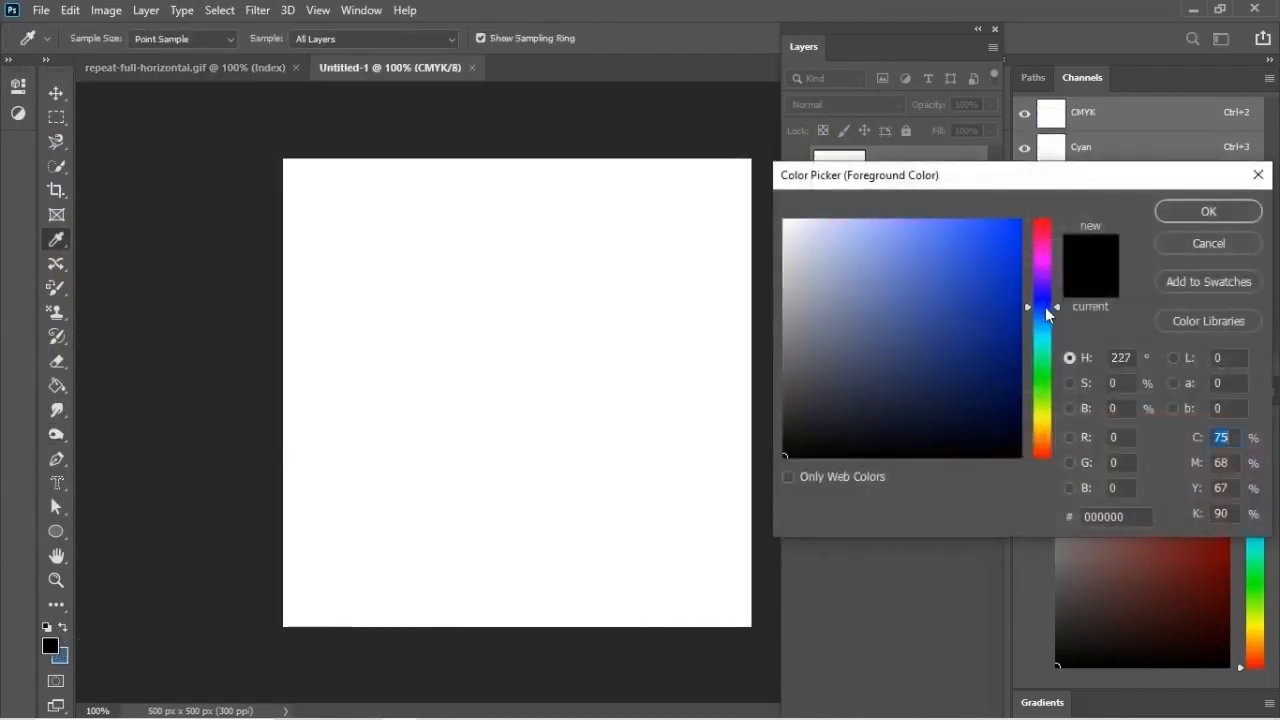
pyautogui.moveTo(843, 246); pyautogui.dragTo(855, 244)
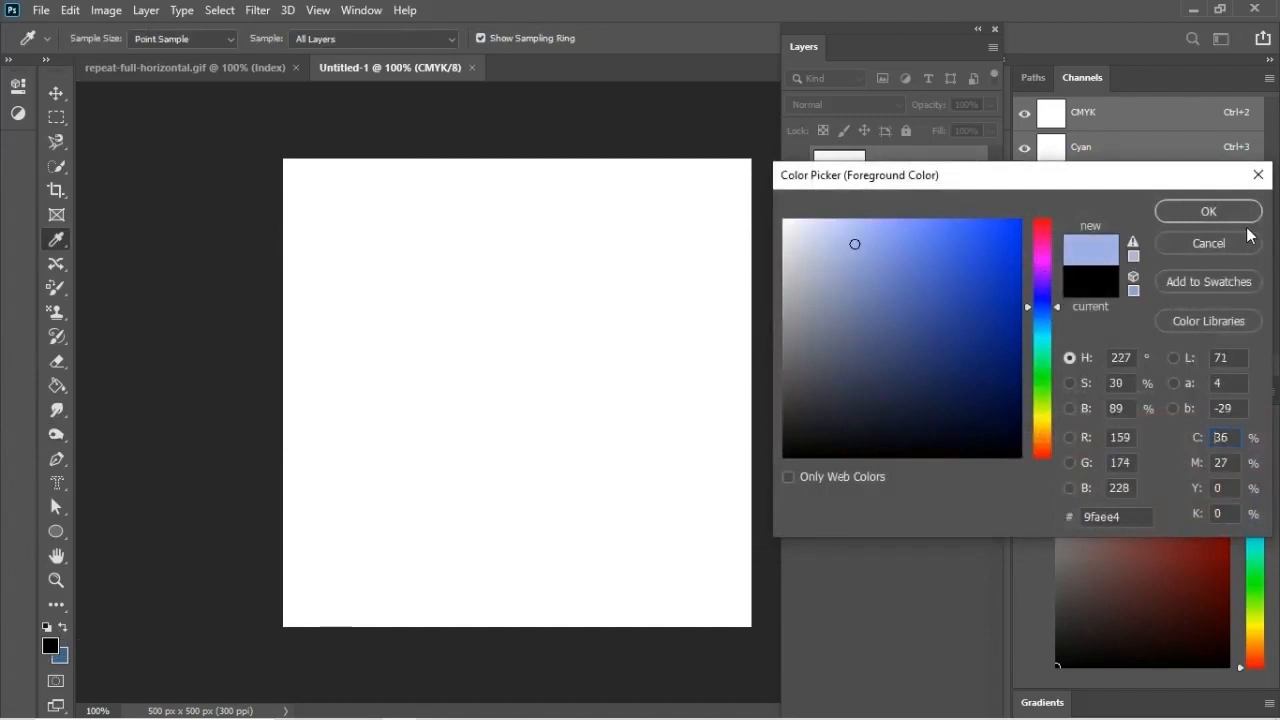
pyautogui.click(1208, 212)
pyautogui.click(56, 434)
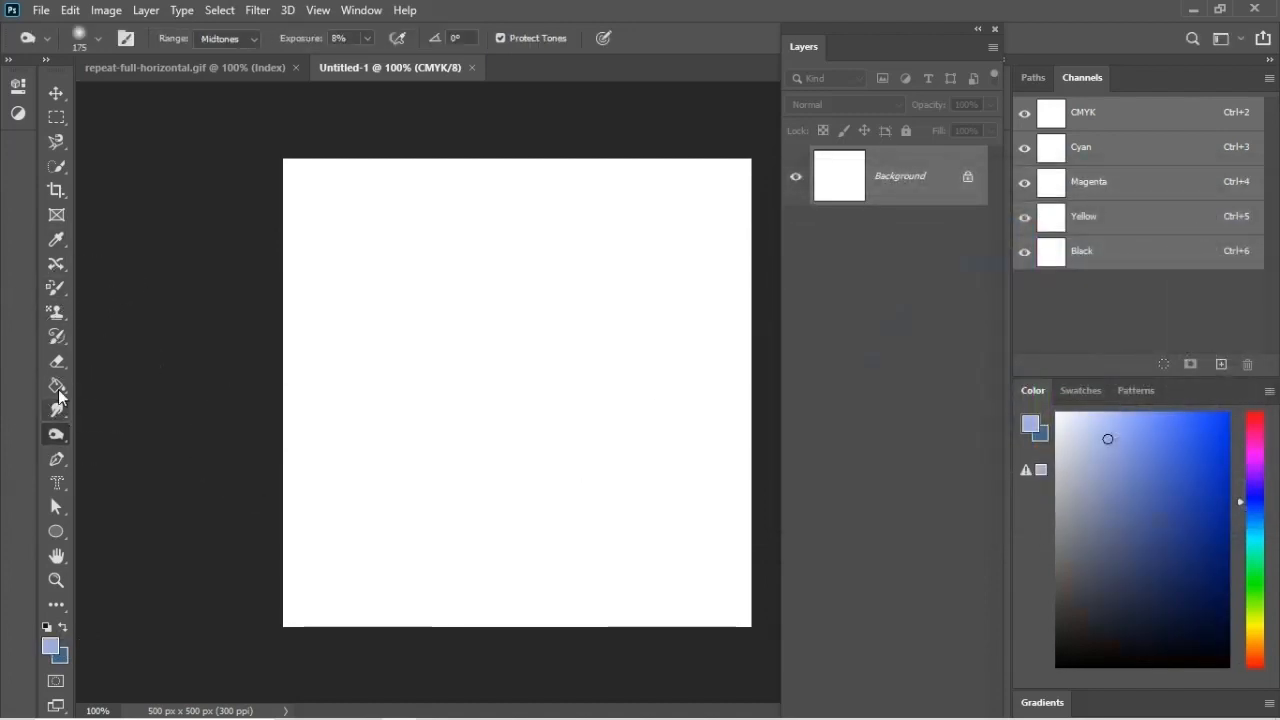
pyautogui.moveTo(57, 388)
pyautogui.mouseDown()
pyautogui.moveTo(129, 384)
pyautogui.moveTo(134, 404)
pyautogui.mouseUp()
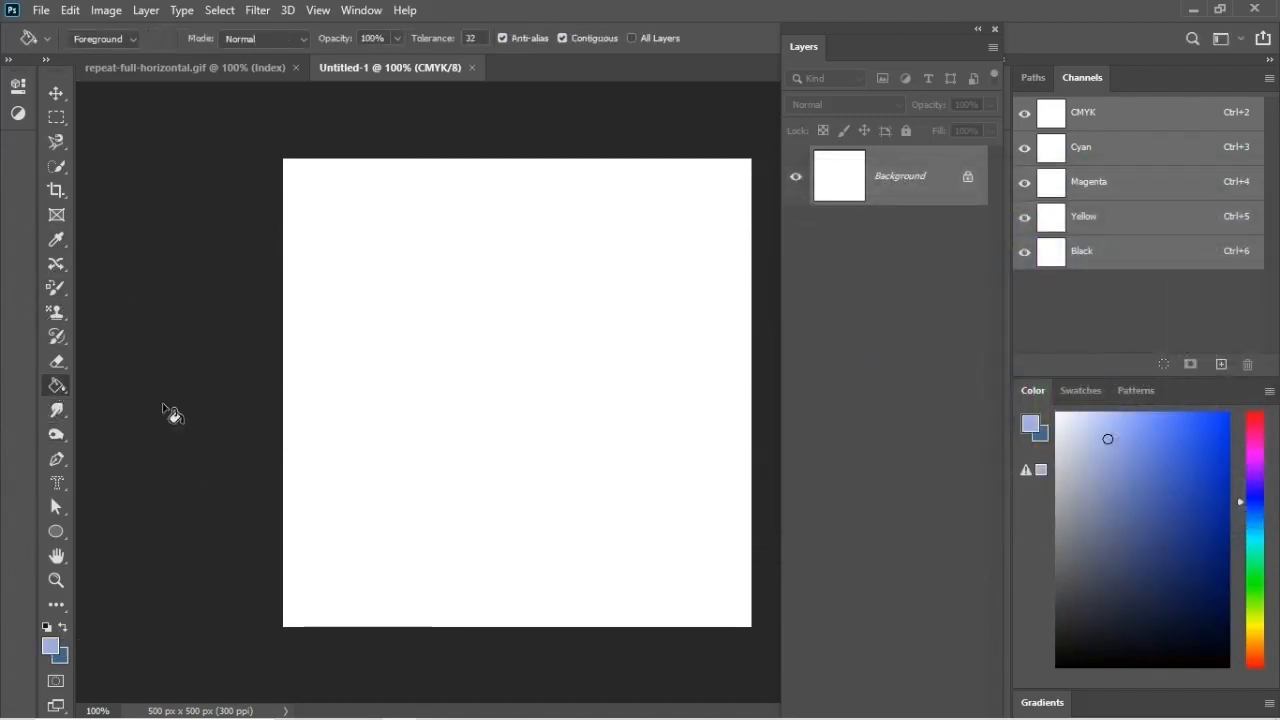
pyautogui.click(419, 287)
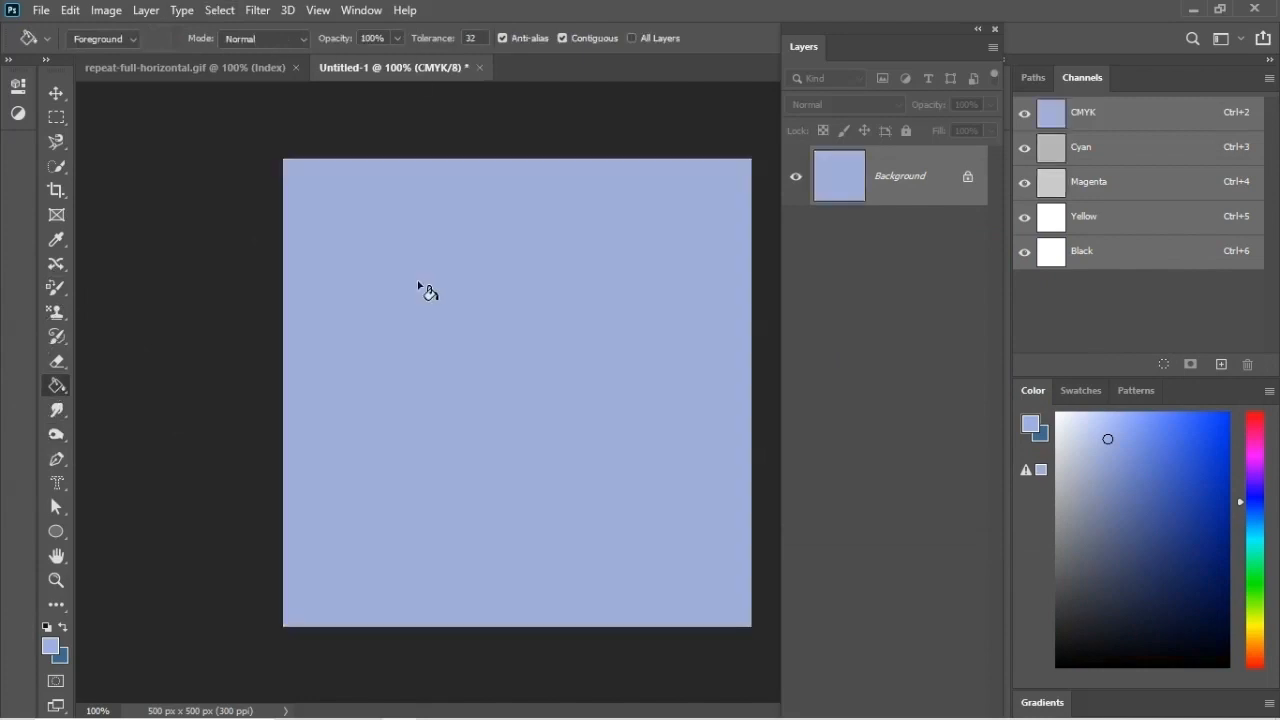
# Step: Select the entire lotus pattern, copy it into the floated blue document with the Move tool, and close repeat-full-horizontal
pyautogui.moveTo(398, 68); pyautogui.dragTo(531, 131)
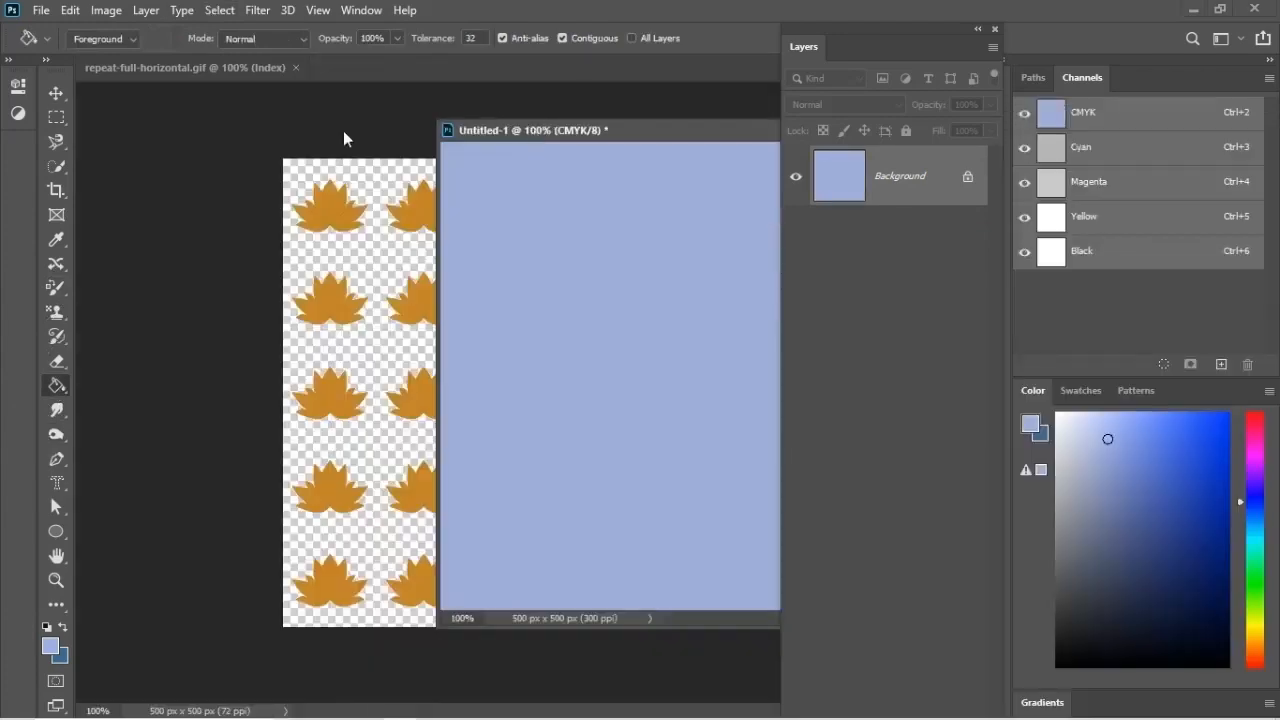
pyautogui.click(56, 117)
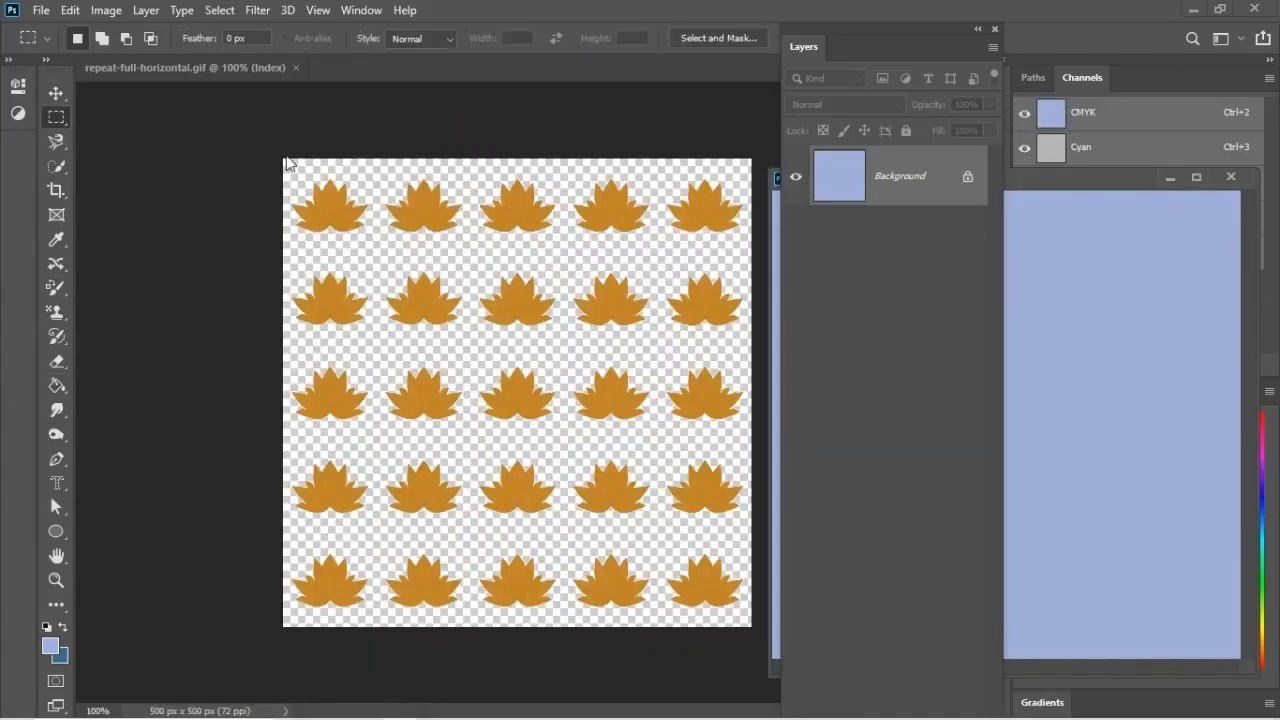
pyautogui.rightClick(63, 126)
pyautogui.click(170, 118)
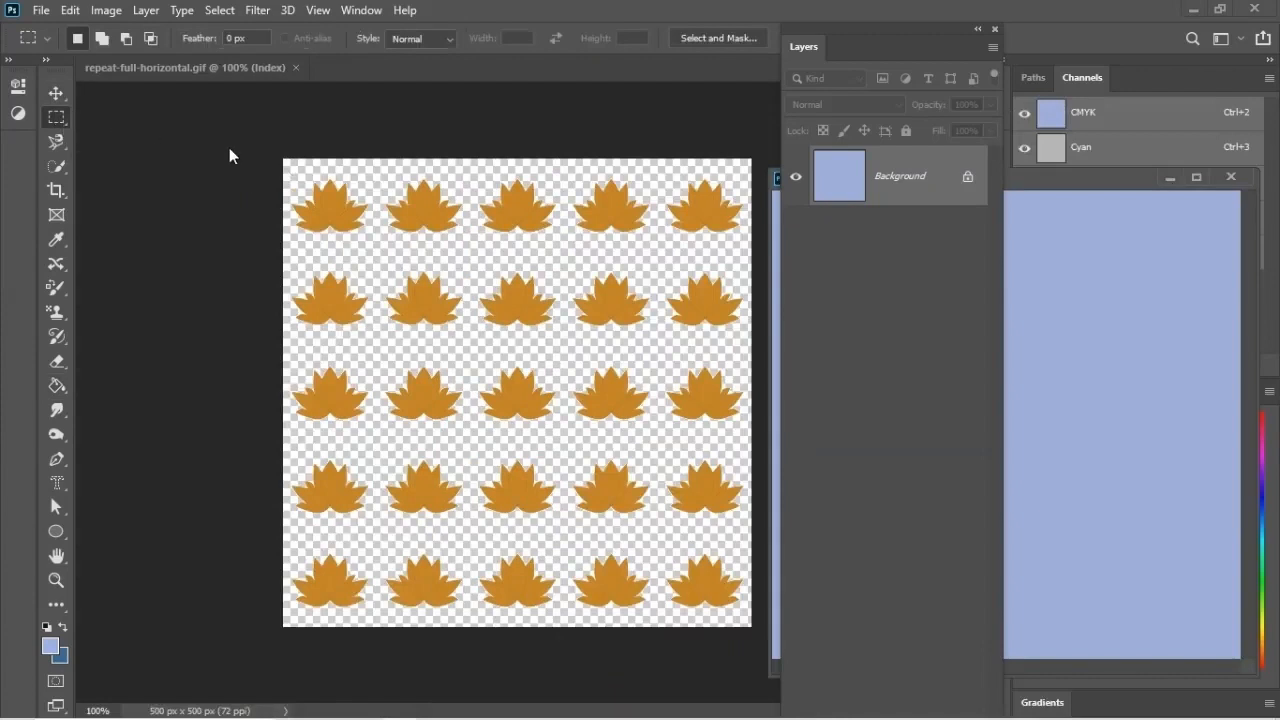
pyautogui.click(287, 161)
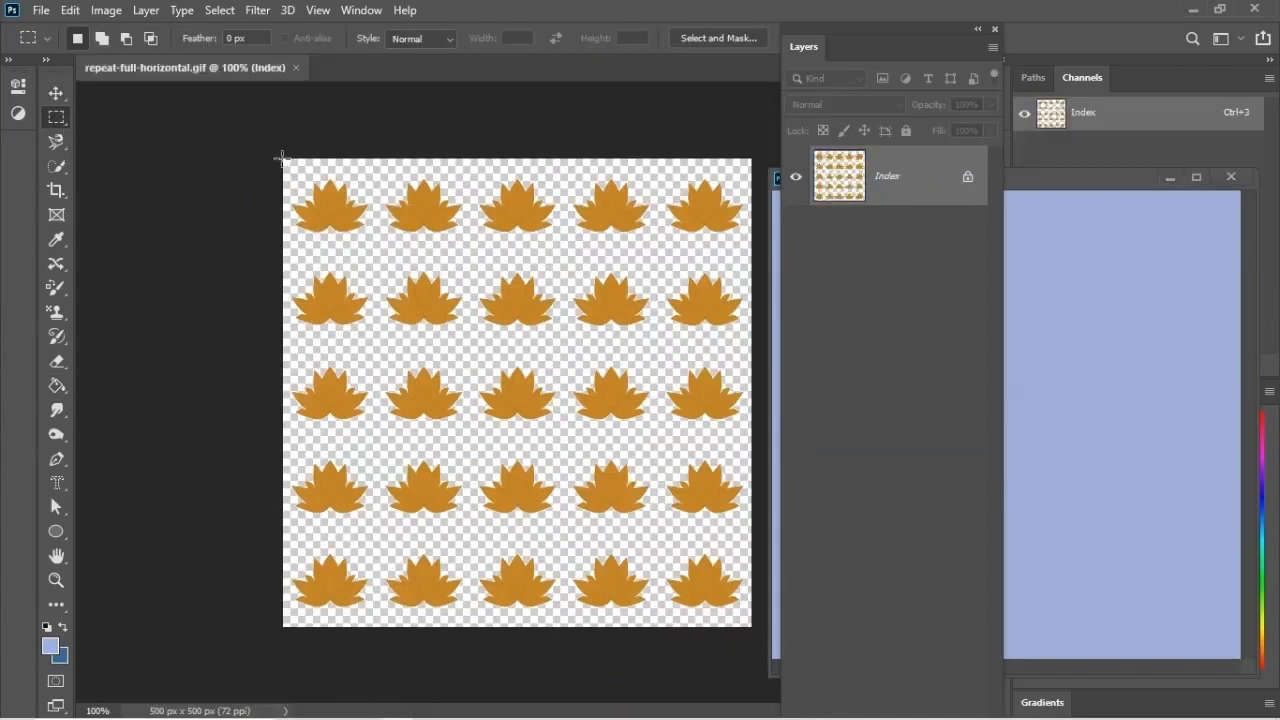
pyautogui.moveTo(282, 157); pyautogui.dragTo(770, 686)
pyautogui.click(57, 92)
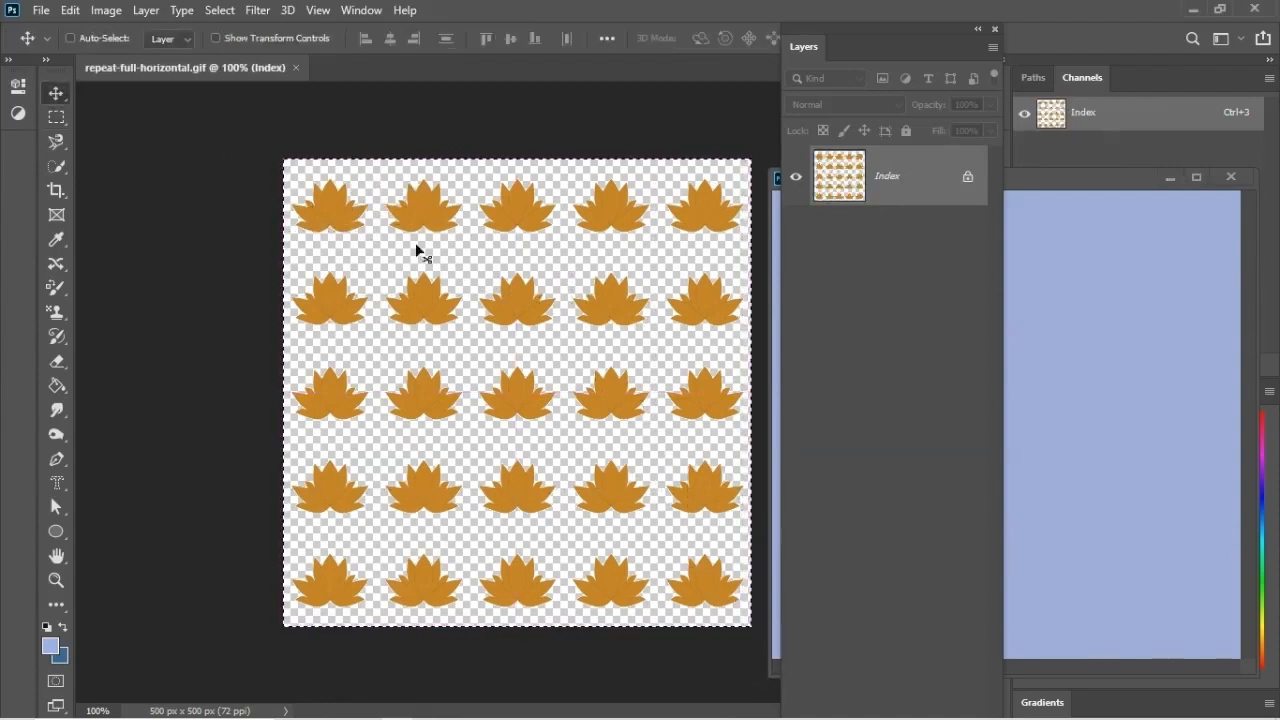
pyautogui.moveTo(523, 237); pyautogui.dragTo(1076, 346)
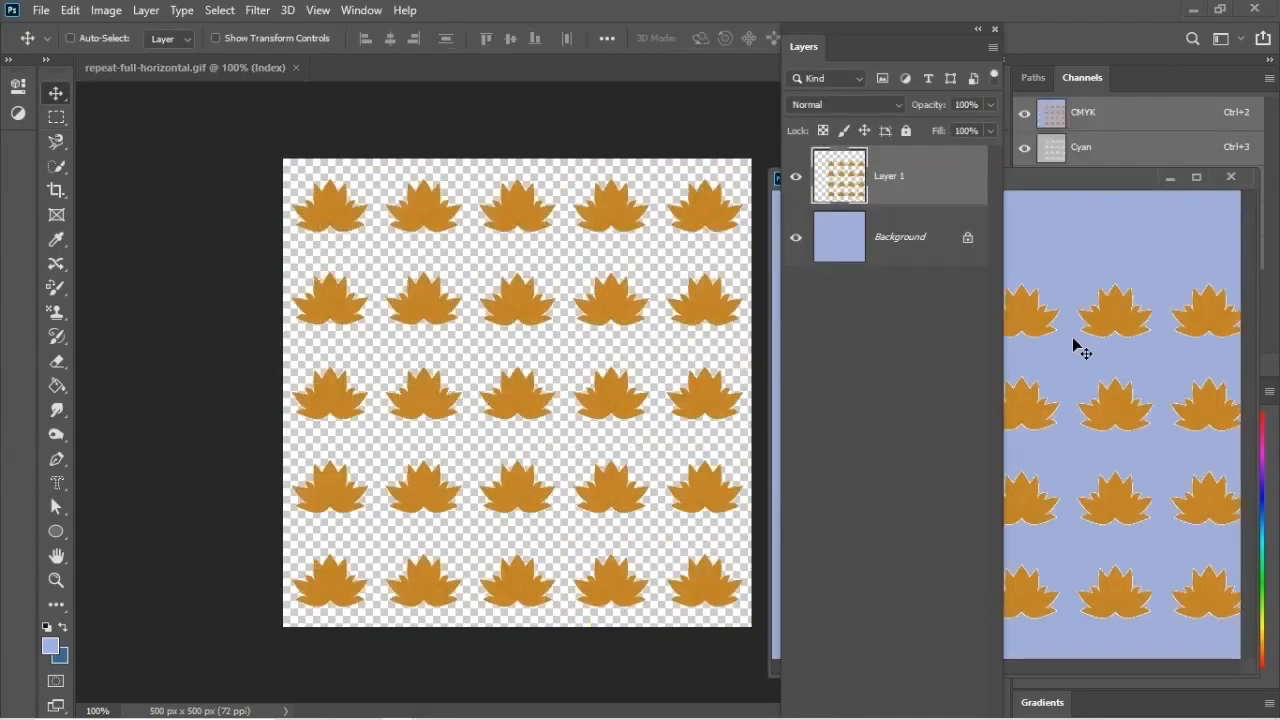
pyautogui.click(295, 67)
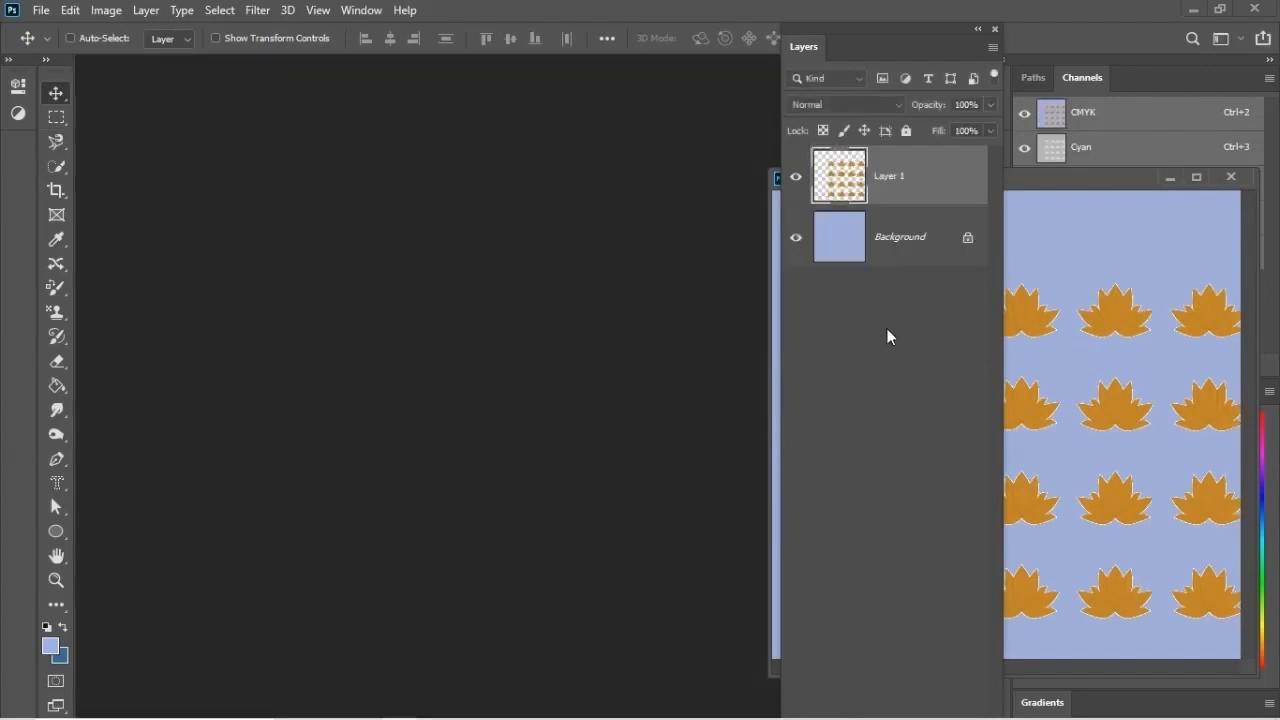
# Step: Align the lotus pattern layer with the edges of the blue canvas and merge it down into the Background
pyautogui.moveTo(1077, 180); pyautogui.dragTo(446, 136)
pyautogui.moveTo(621, 626); pyautogui.dragTo(780, 716)
pyautogui.moveTo(543, 434); pyautogui.dragTo(423, 358)
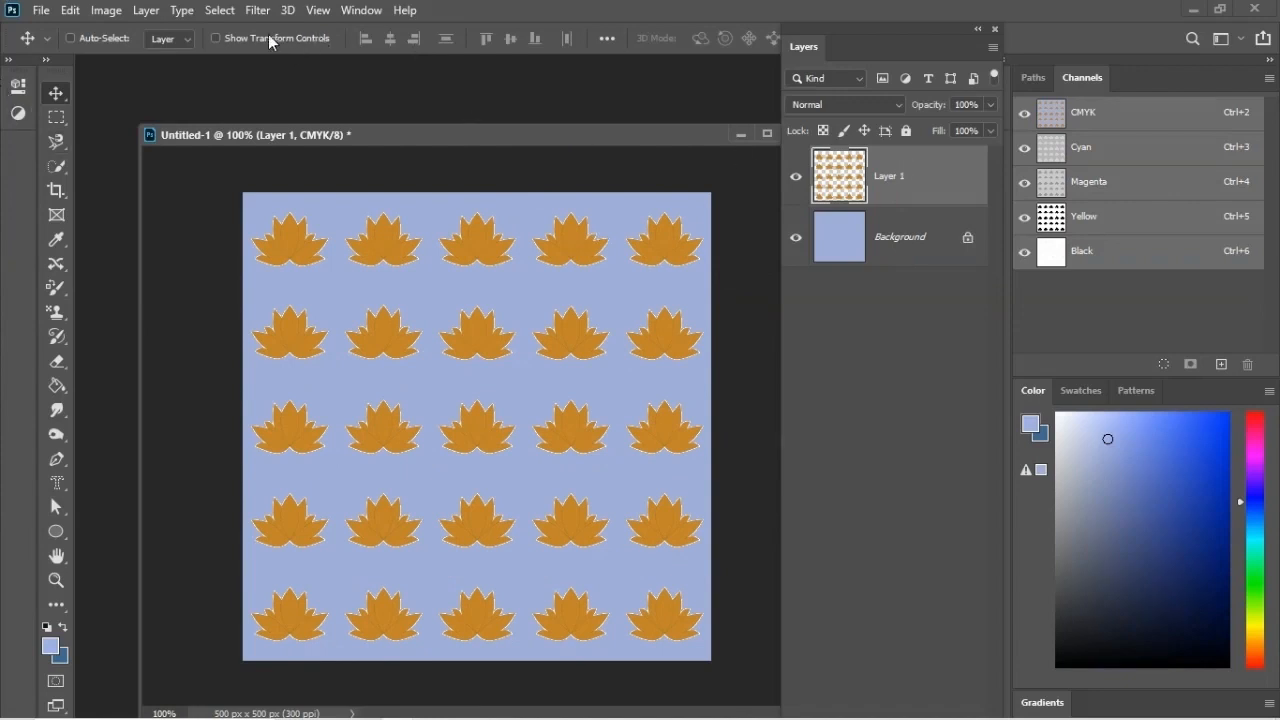
pyautogui.click(146, 12)
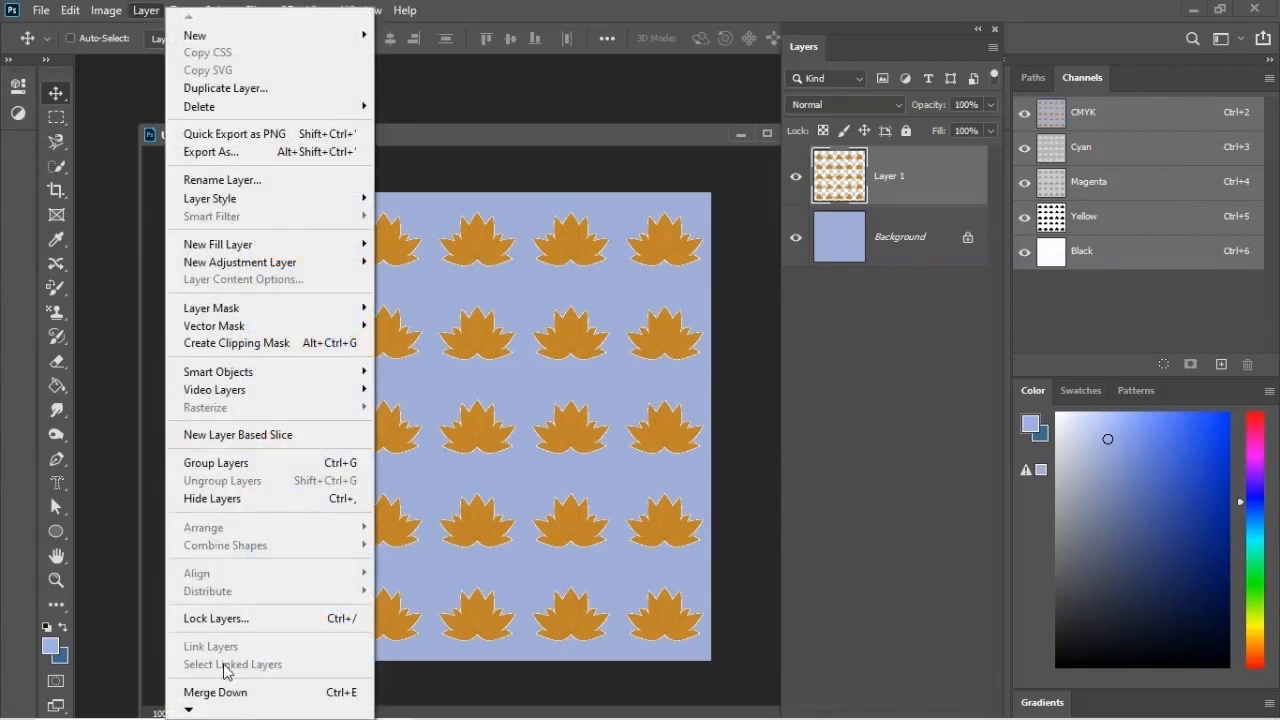
pyautogui.click(215, 692)
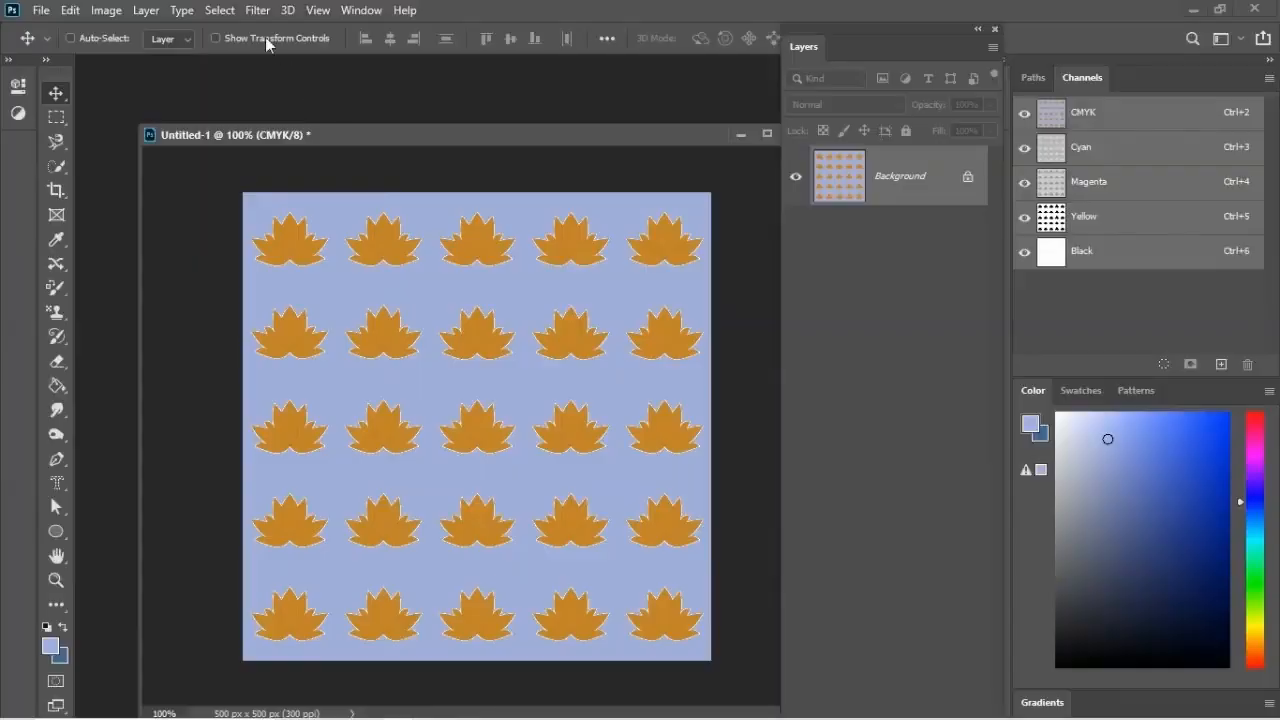
# Step: Apply the Add Noise filter to the merged pattern with an amount of about 6.8%, Gaussian distribution and Monochromatic enabled
pyautogui.click(257, 10)
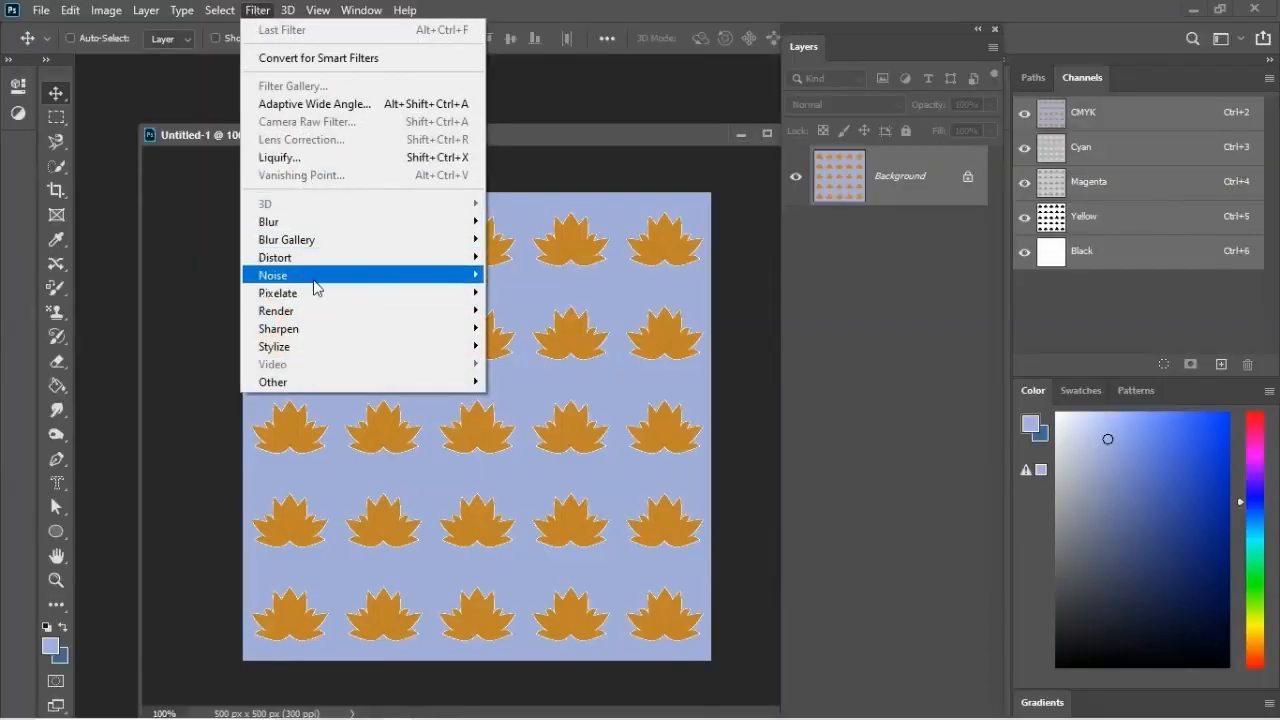
pyautogui.moveTo(314, 279)
pyautogui.click(505, 281)
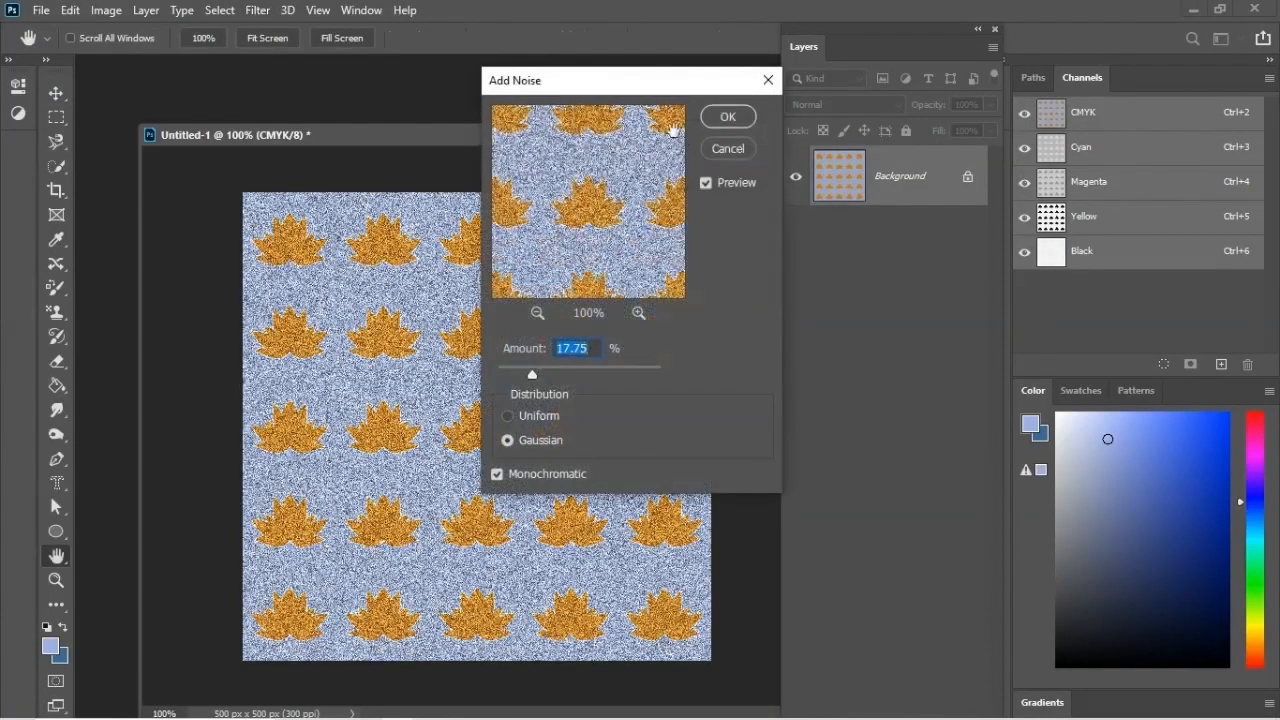
pyautogui.moveTo(634, 80); pyautogui.dragTo(894, 80)
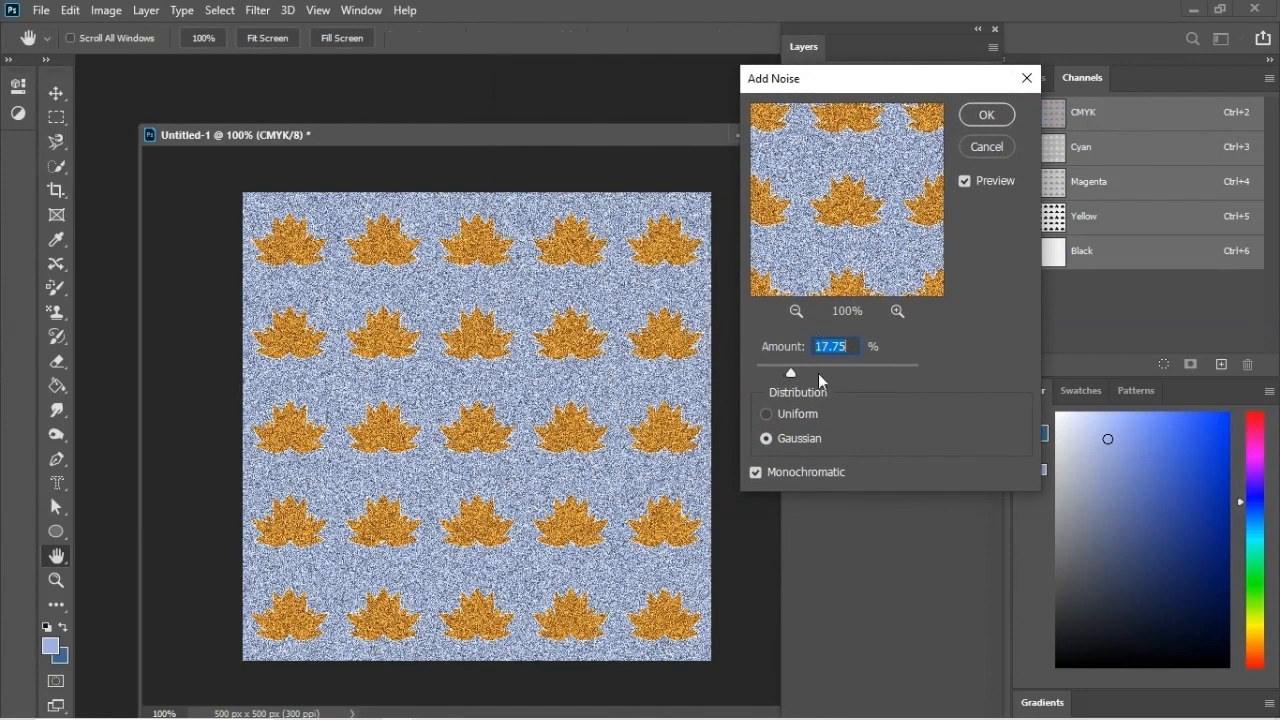
pyautogui.click(766, 438)
pyautogui.moveTo(786, 370); pyautogui.dragTo(775, 372)
pyautogui.moveTo(774, 372); pyautogui.dragTo(769, 375)
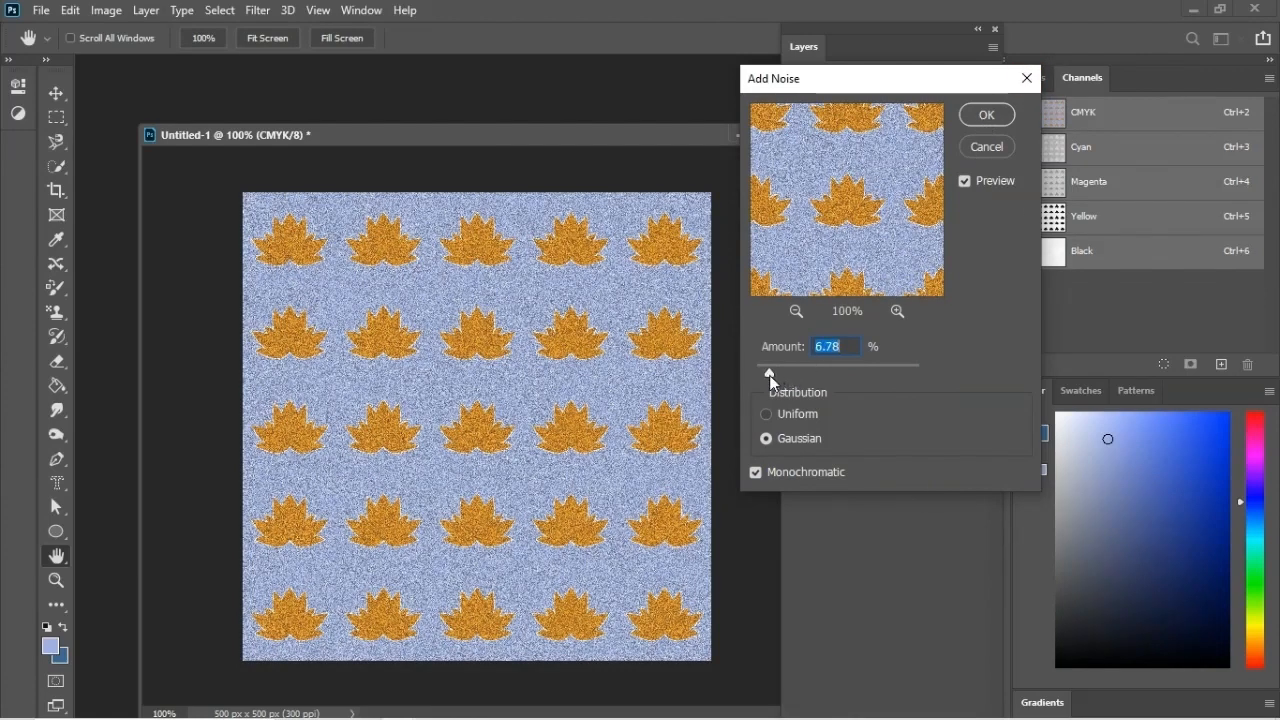
pyautogui.moveTo(769, 375); pyautogui.dragTo(768, 377)
pyautogui.click(987, 115)
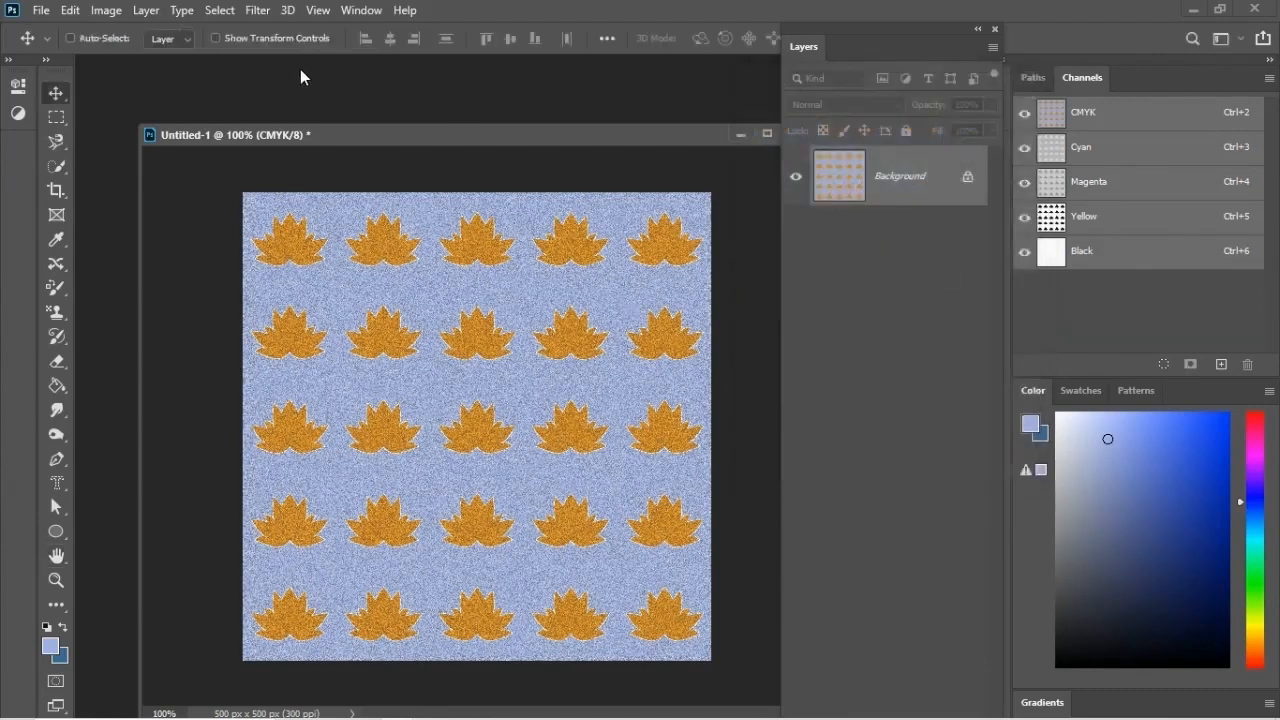
# Step: Apply a Motion Blur to the noisy pattern with a 45° angle and a distance of 1 pixel
pyautogui.click(260, 14)
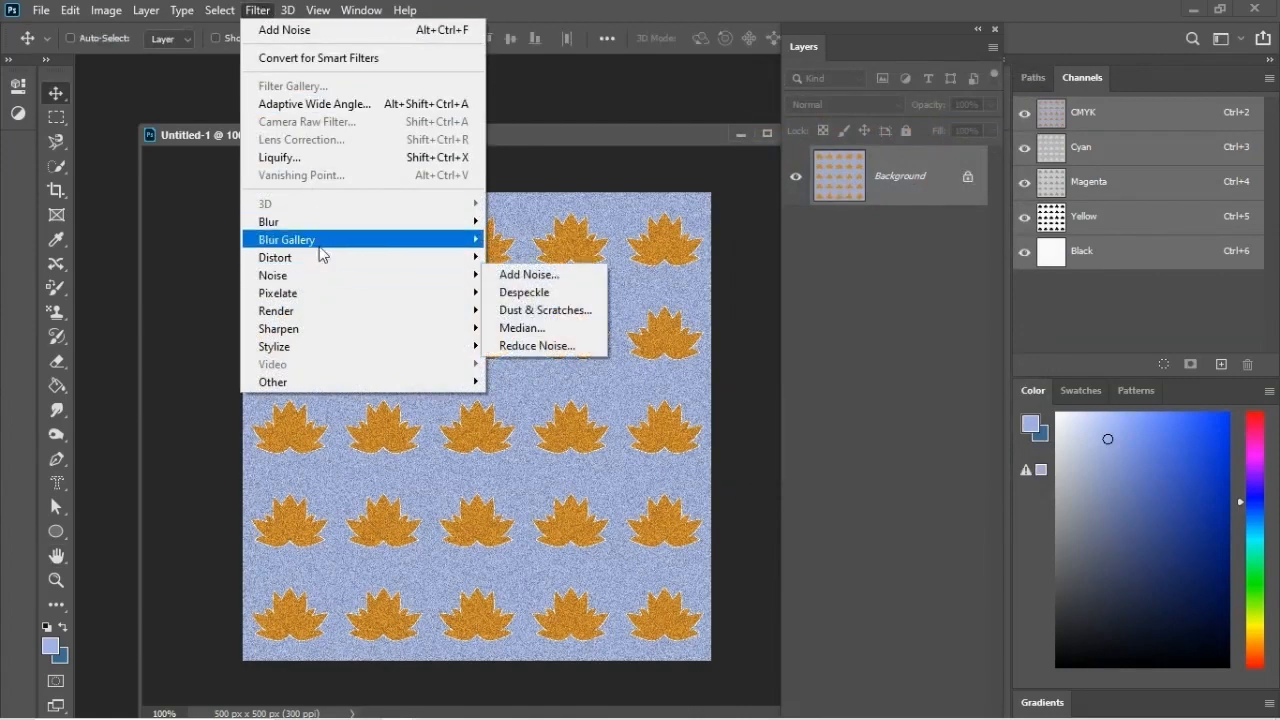
pyautogui.moveTo(320, 240)
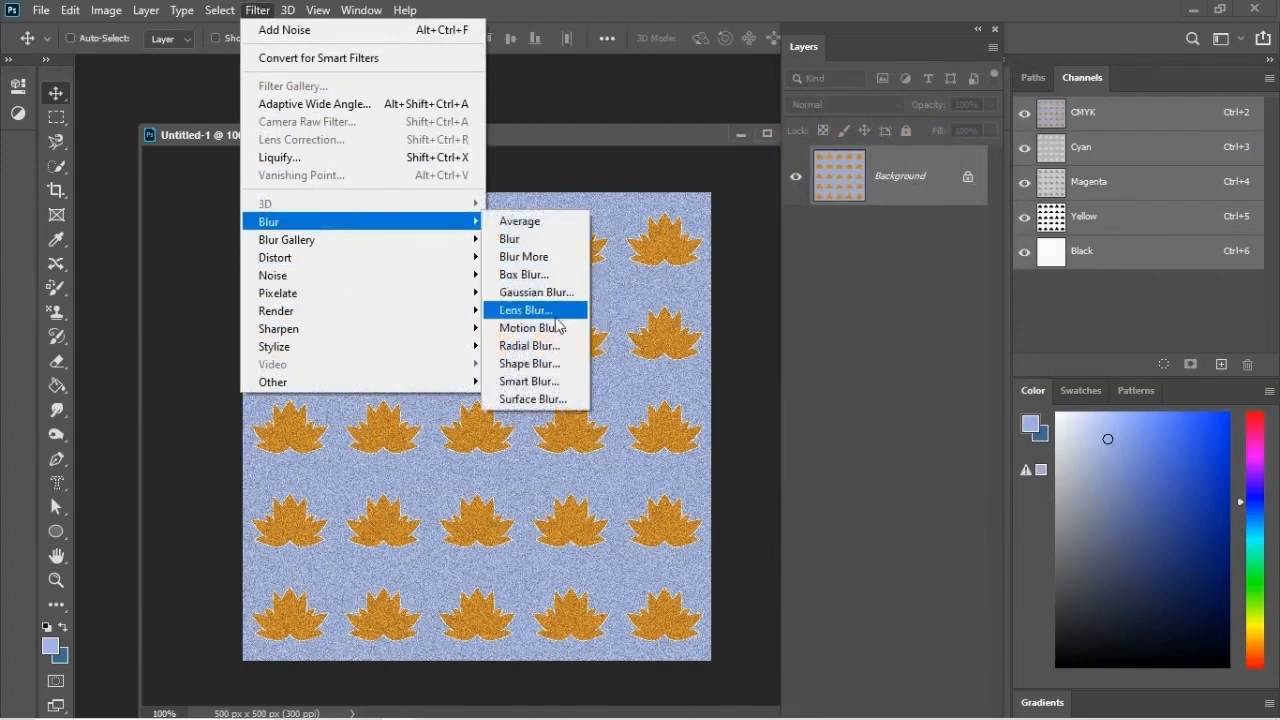
pyautogui.click(535, 328)
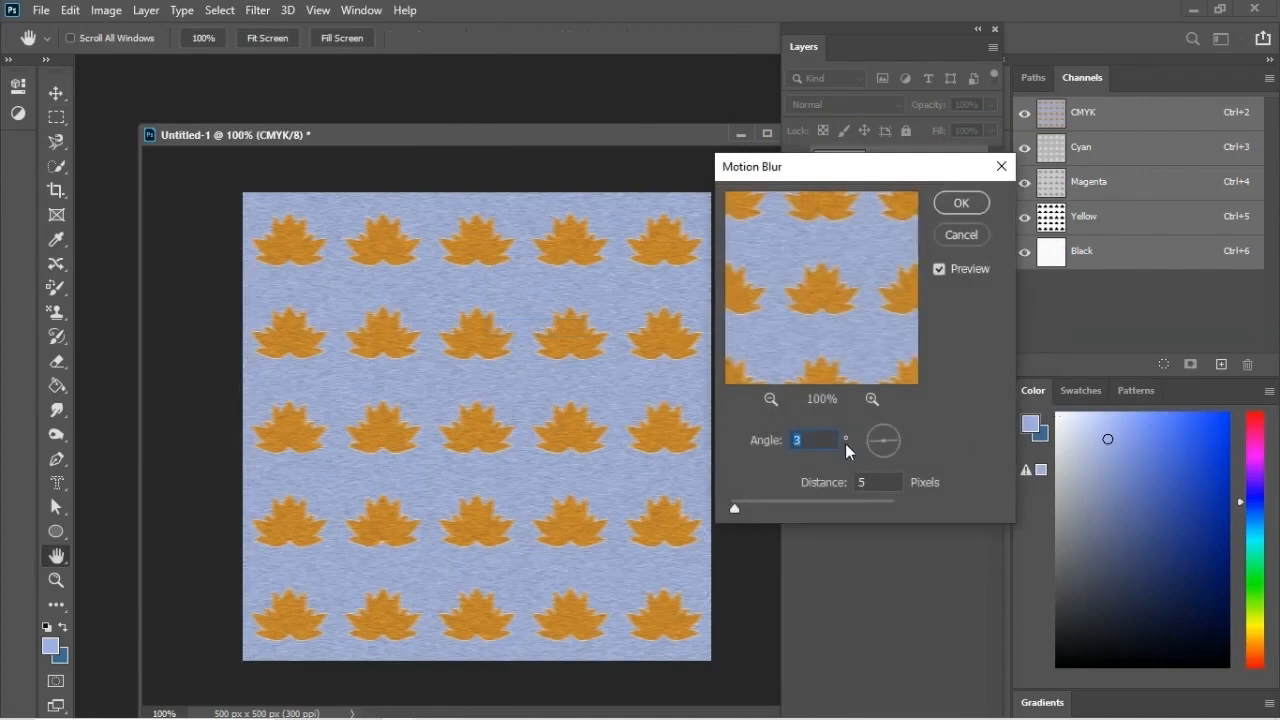
pyautogui.press('Tab')
pyautogui.write('1')
pyautogui.moveTo(876, 482); pyautogui.dragTo(825, 484)
pyautogui.write('2')
pyautogui.doubleClick(795, 441)
pyautogui.doubleClick(868, 481)
pyautogui.write('1')
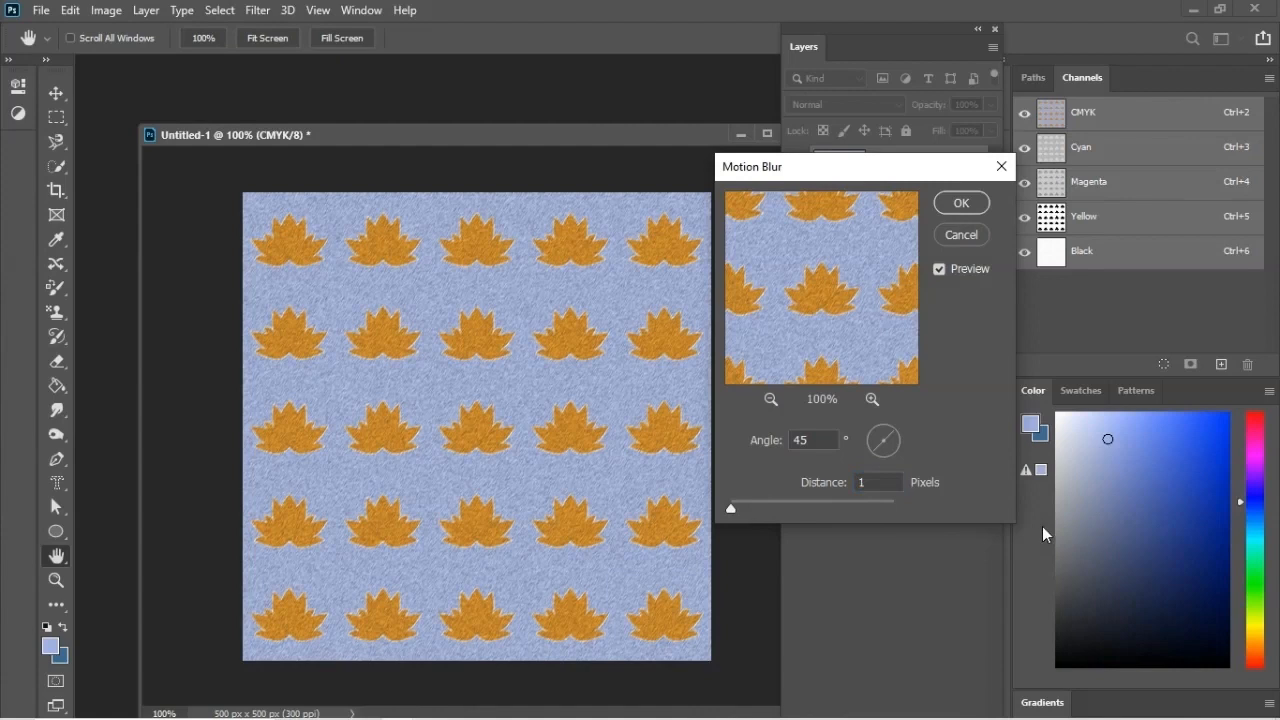
pyautogui.click(961, 203)
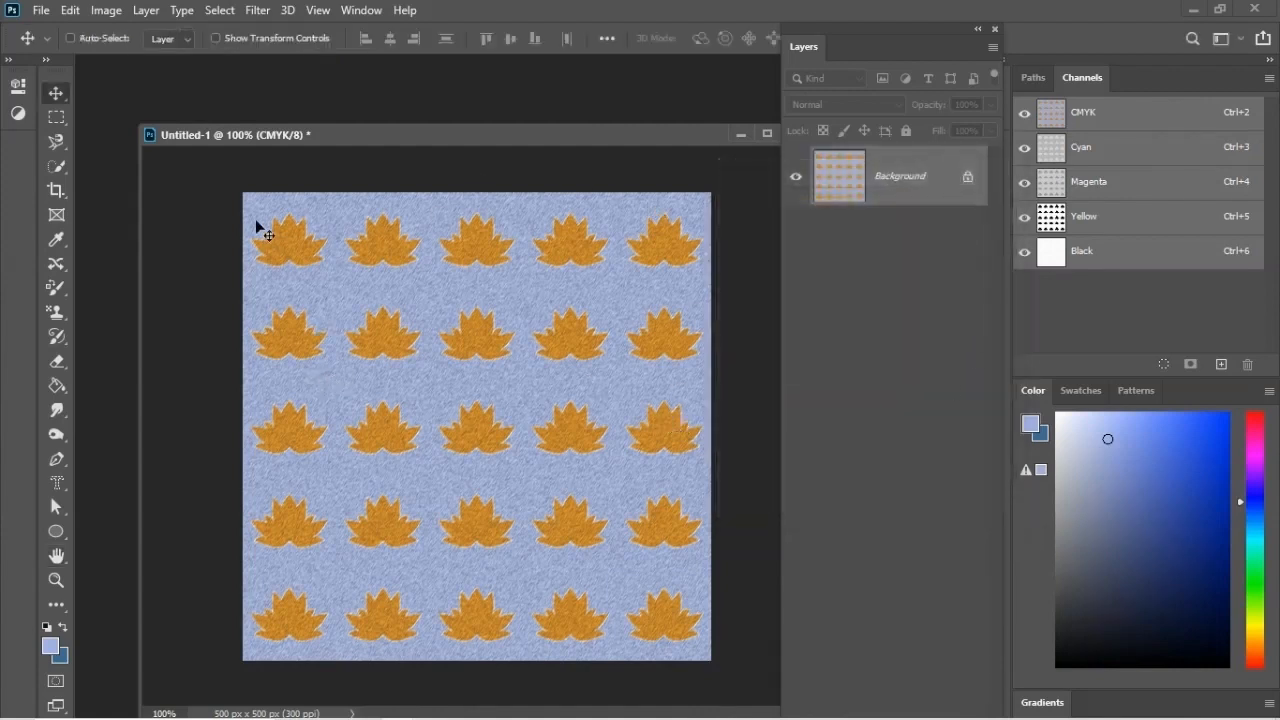
# Step: Export the textured pattern with Save for Web as a 500 x 500 px GIF named texture-repeat-full-drop on the Desktop
pyautogui.click(41, 10)
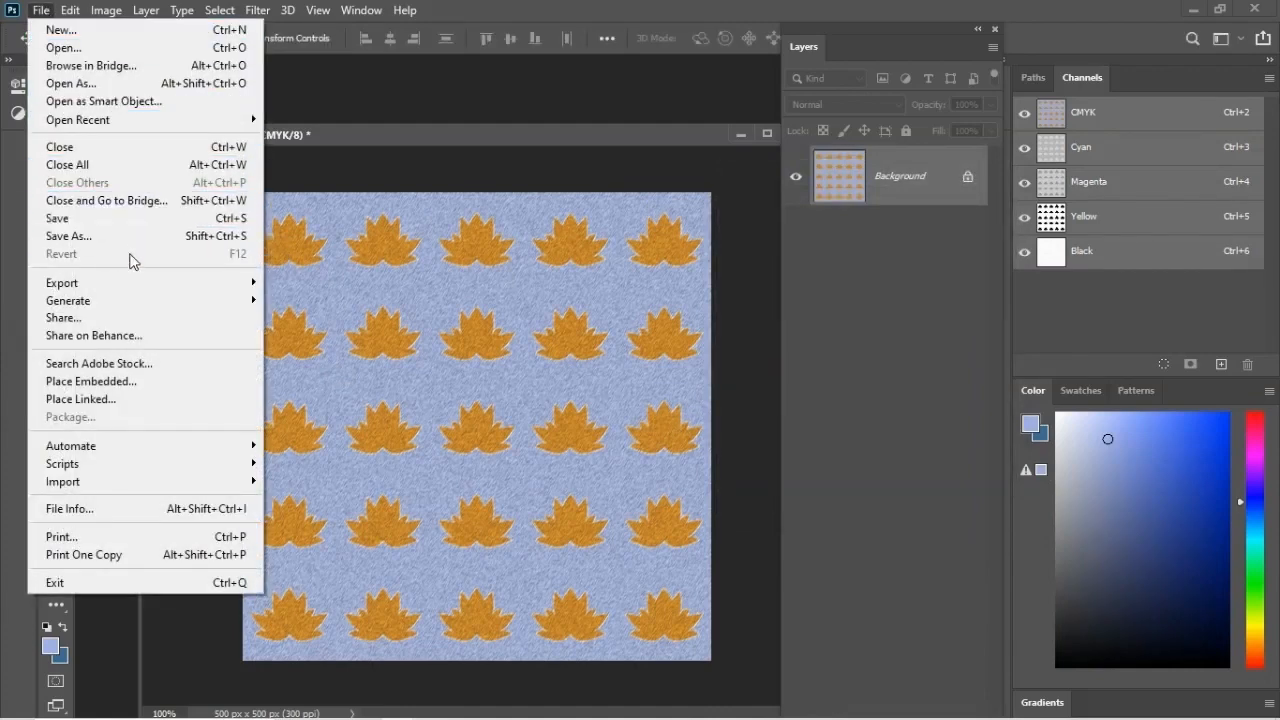
pyautogui.moveTo(148, 286)
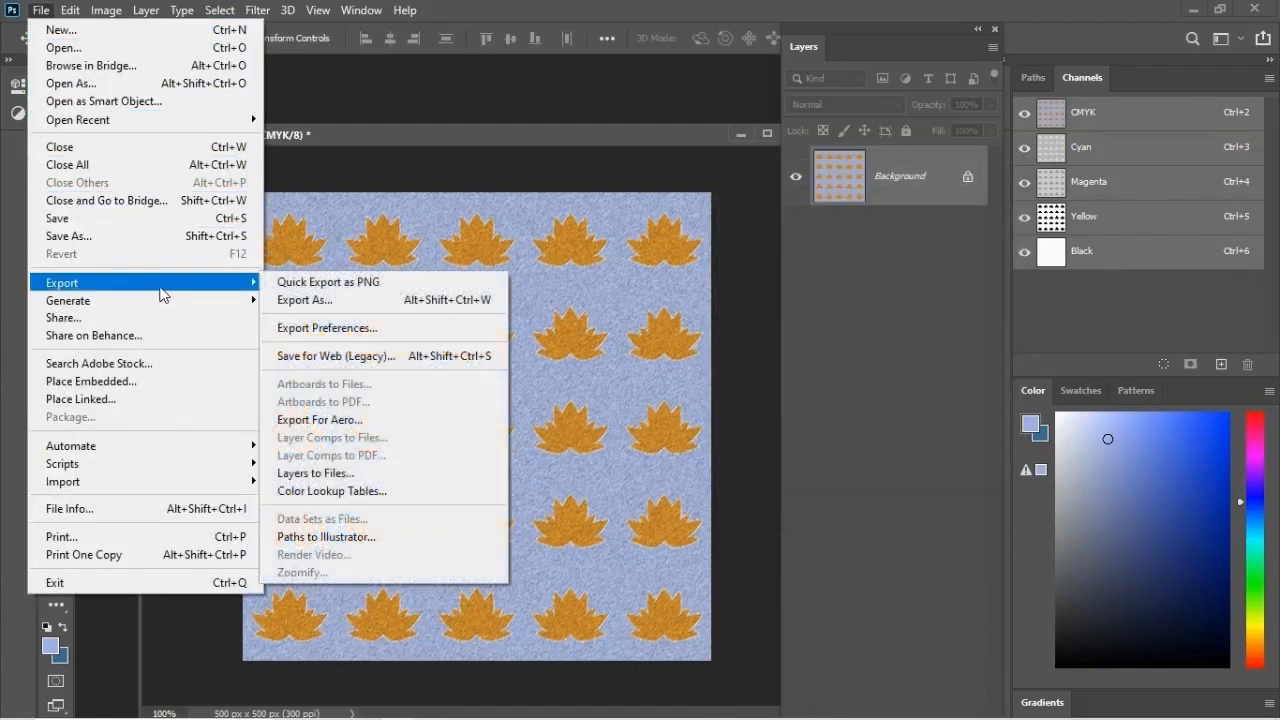
pyautogui.click(366, 356)
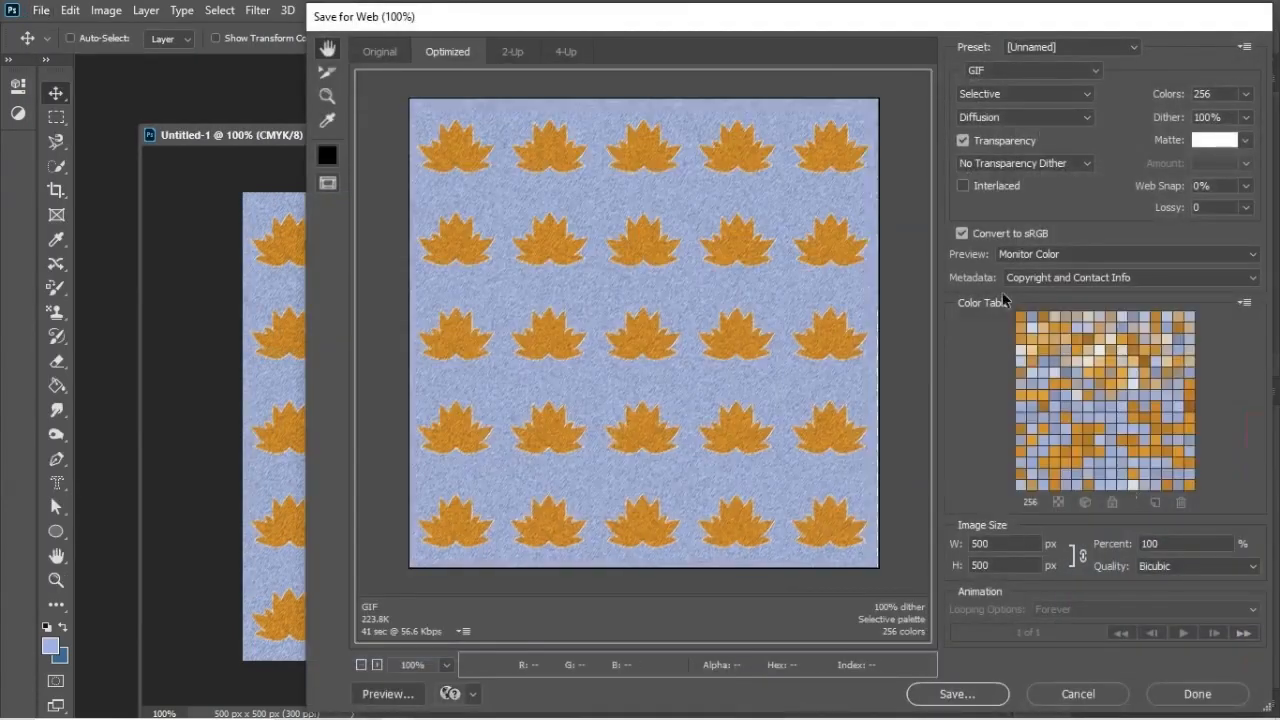
pyautogui.click(955, 694)
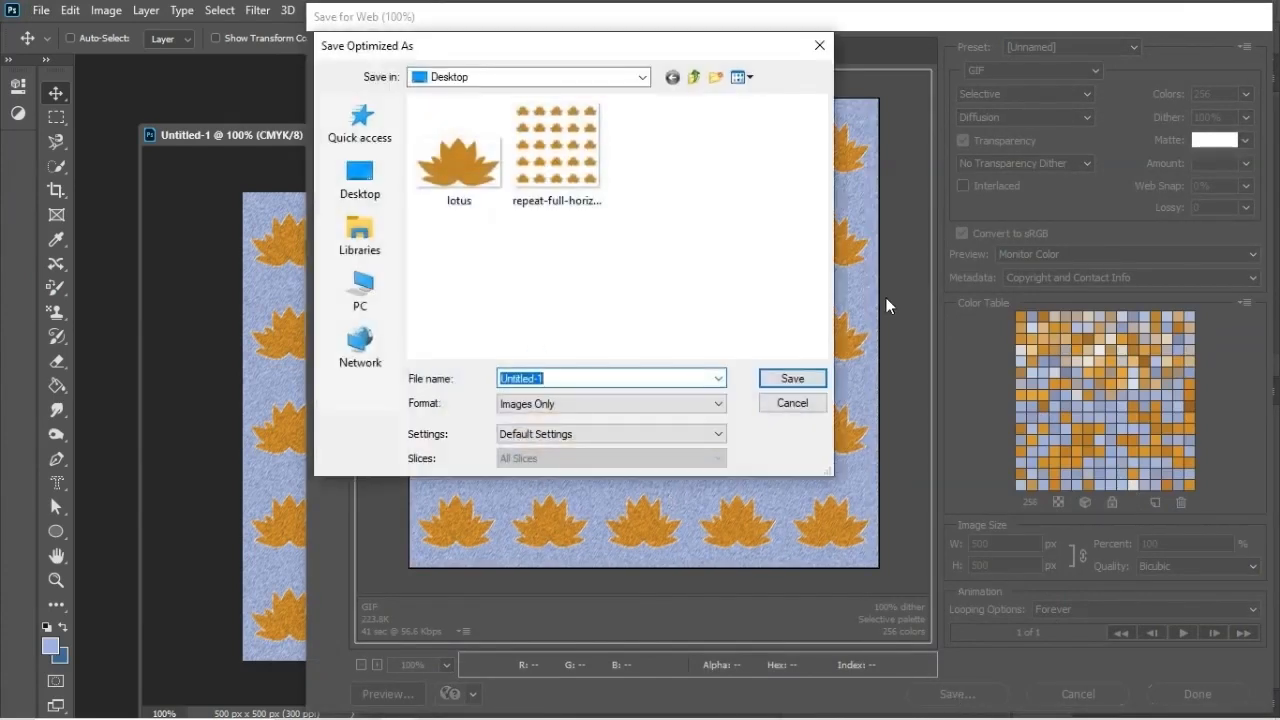
pyautogui.write('ll-drop')
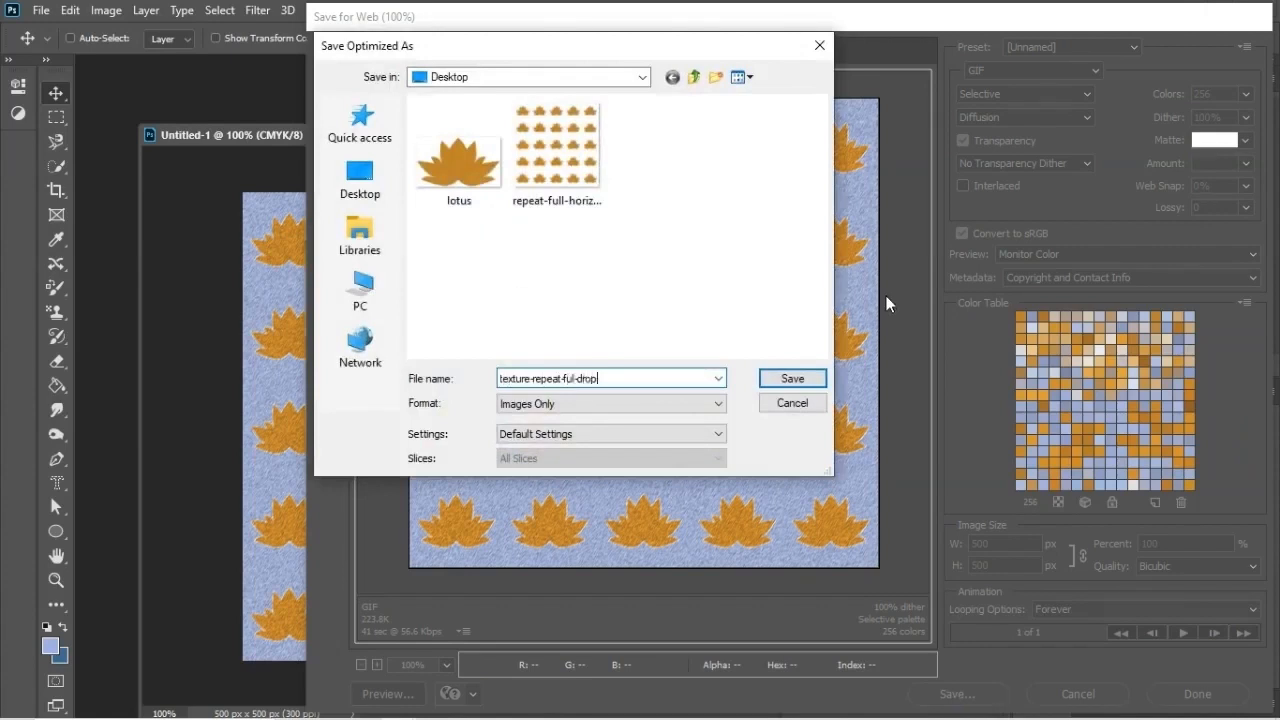
pyautogui.click(576, 379)
pyautogui.write('l')
pyautogui.click(790, 378)
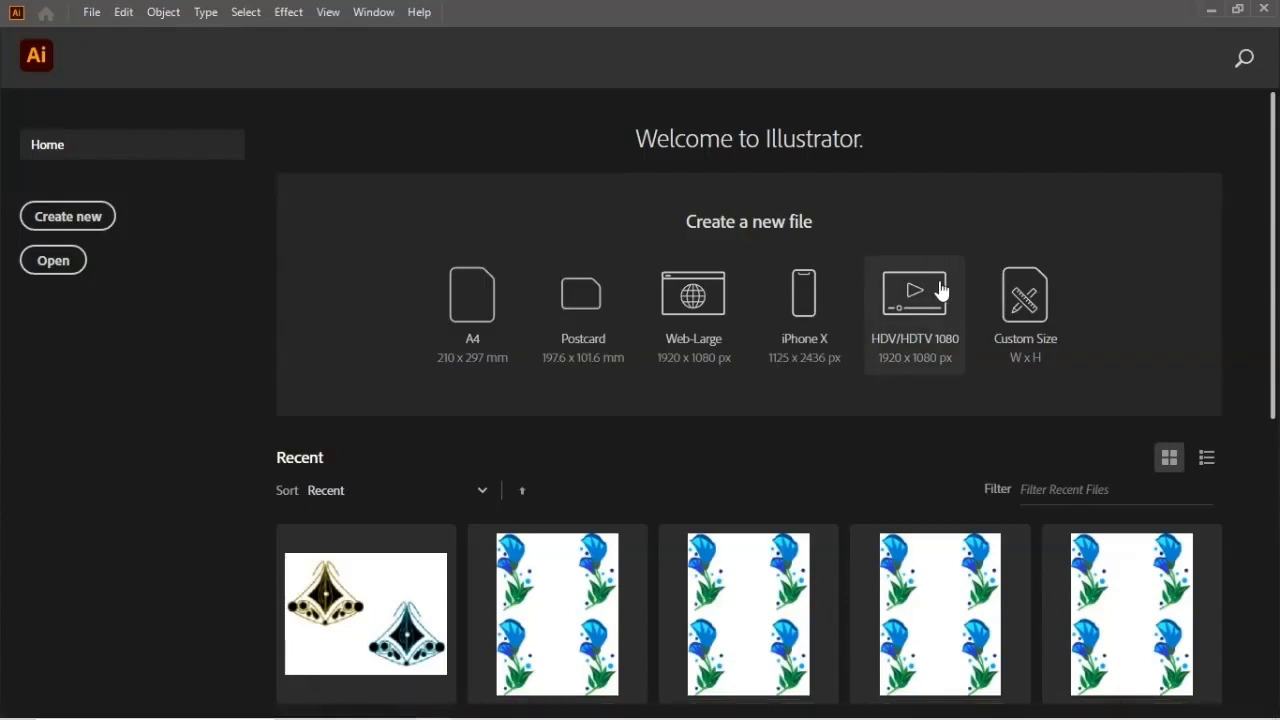
# Step: Switch to Illustrator and create a new custom document of 1000 x 1000 px
pyautogui.click(1020, 316)
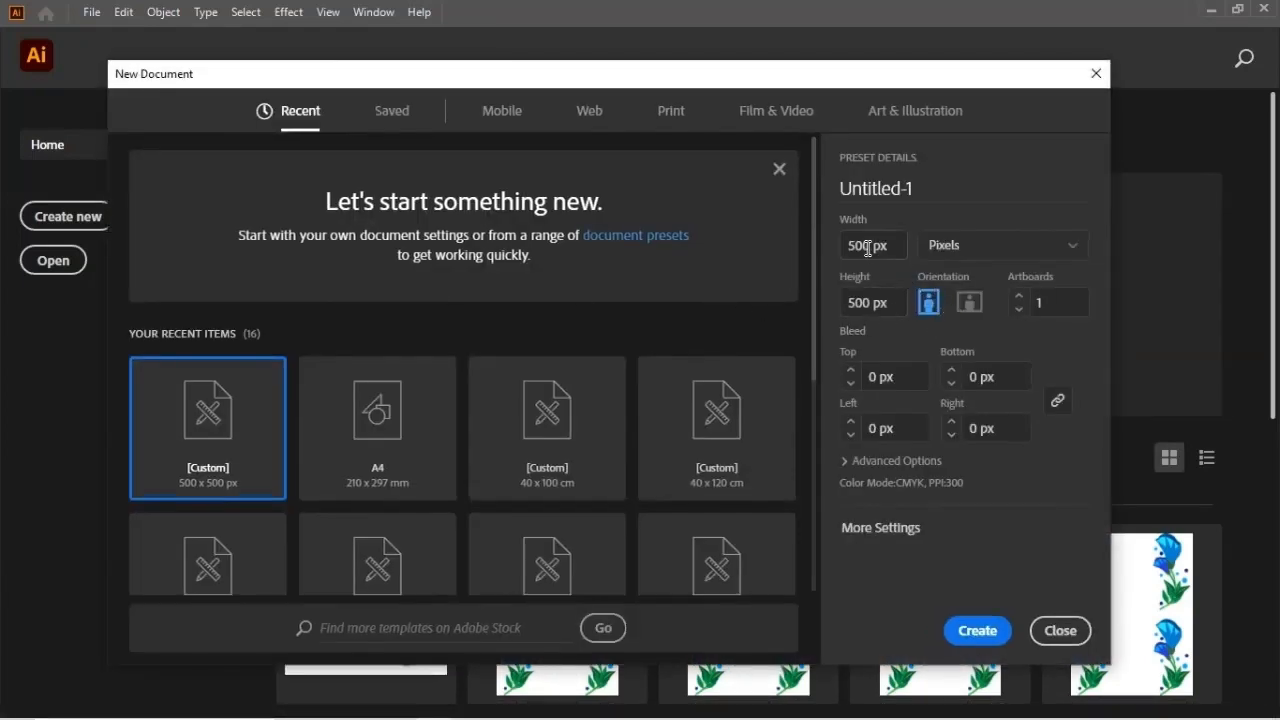
pyautogui.doubleClick(870, 245)
pyautogui.write('1000')
pyautogui.doubleClick(876, 300)
pyautogui.write('1')
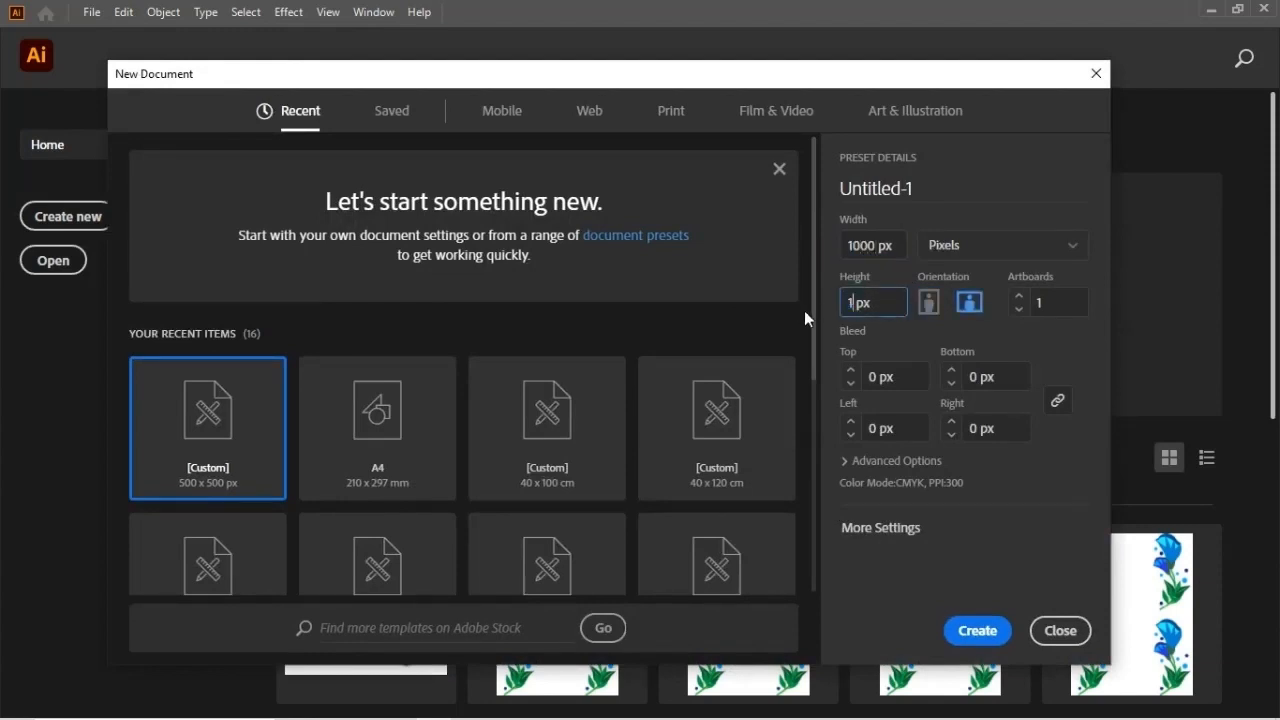
pyautogui.write('000')
pyautogui.click(980, 631)
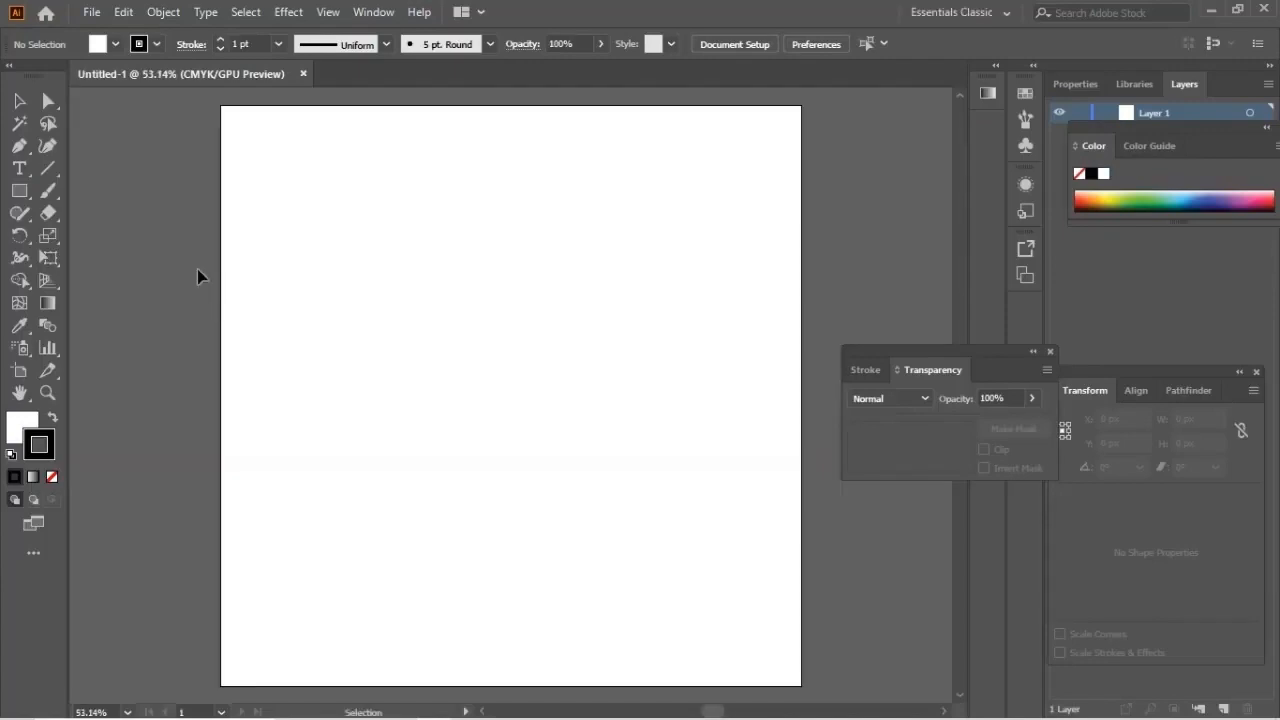
# Step: Open texture-repeat-full-drop from the Desktop and detach it into its own floating window
pyautogui.click(91, 17)
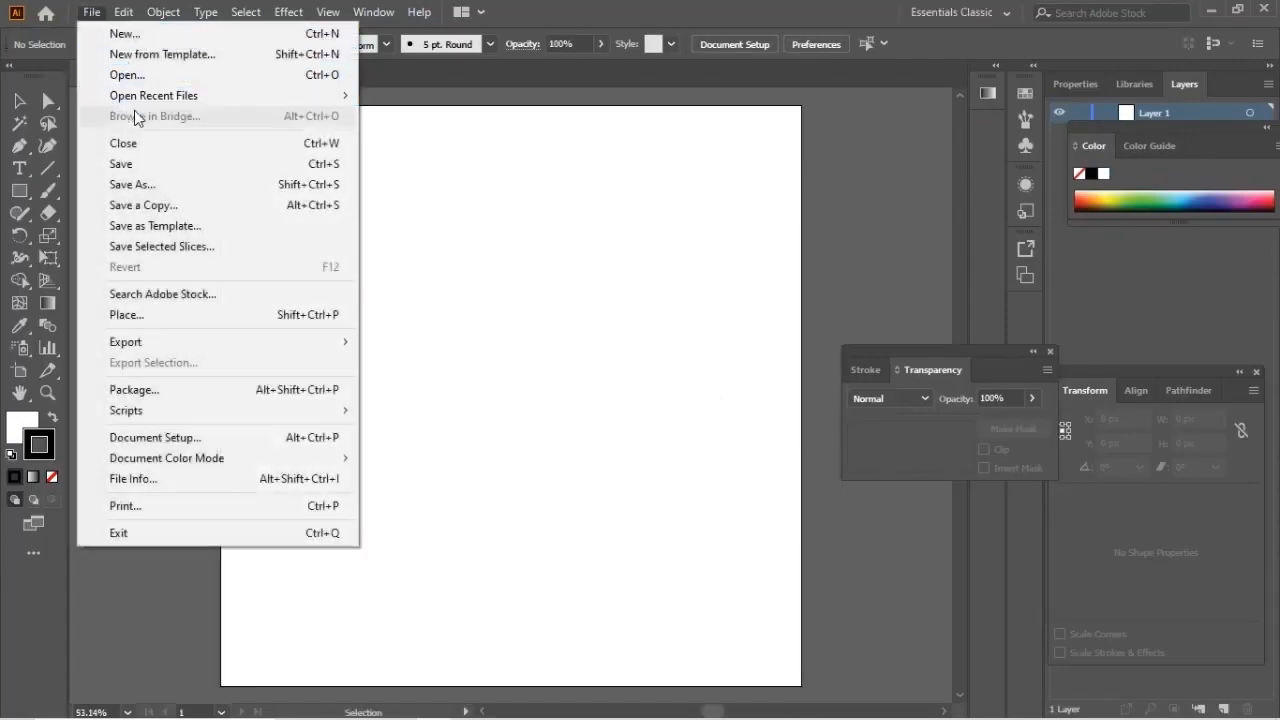
pyautogui.click(124, 78)
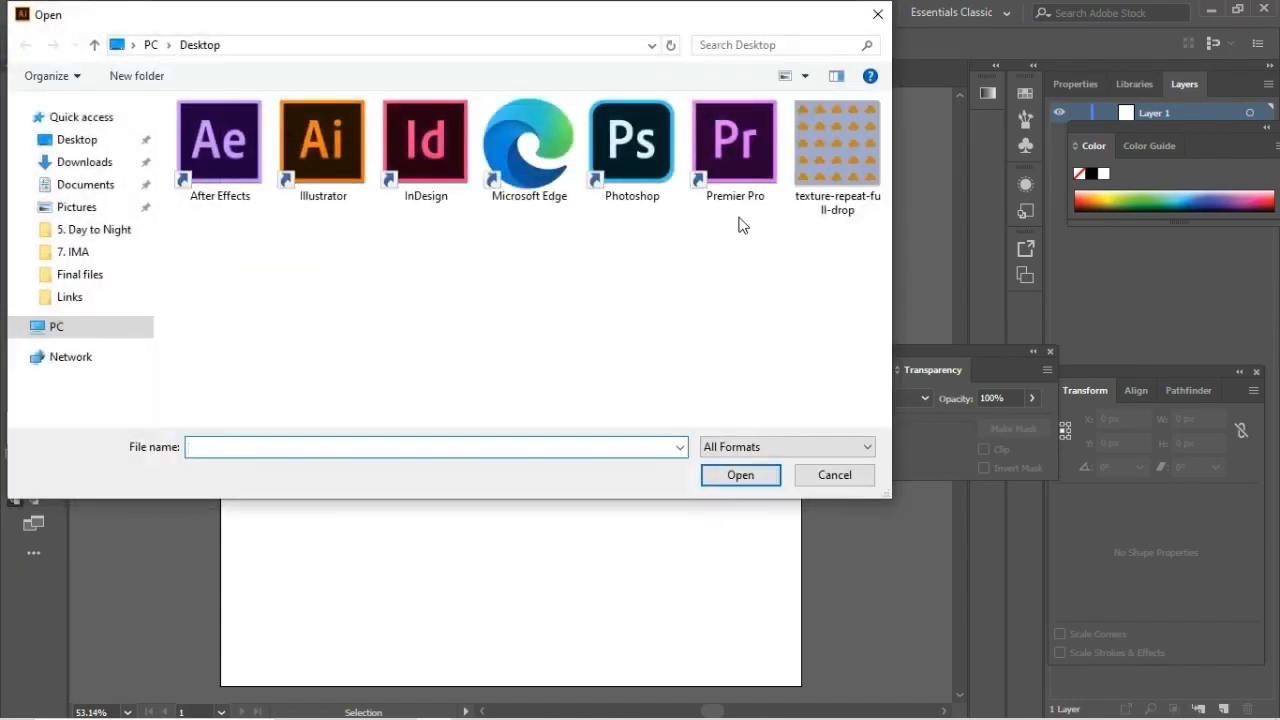
pyautogui.click(819, 146)
pyautogui.click(740, 474)
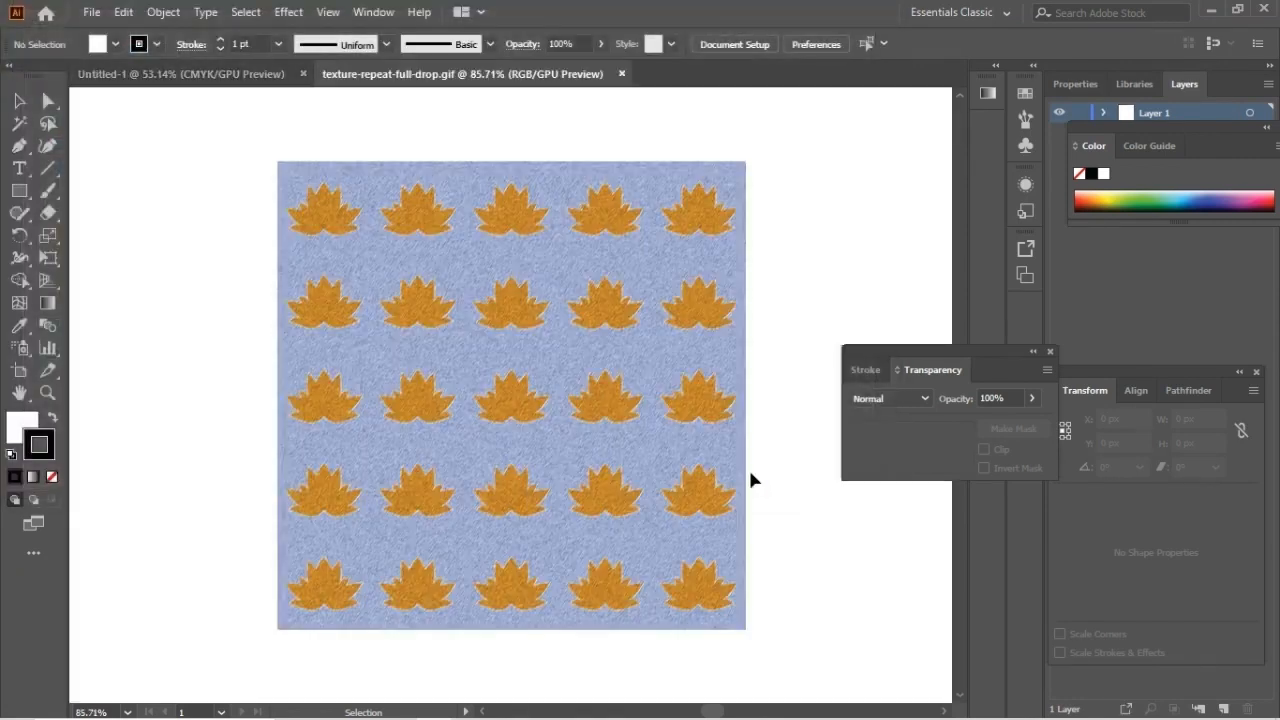
pyautogui.moveTo(472, 74); pyautogui.dragTo(360, 116)
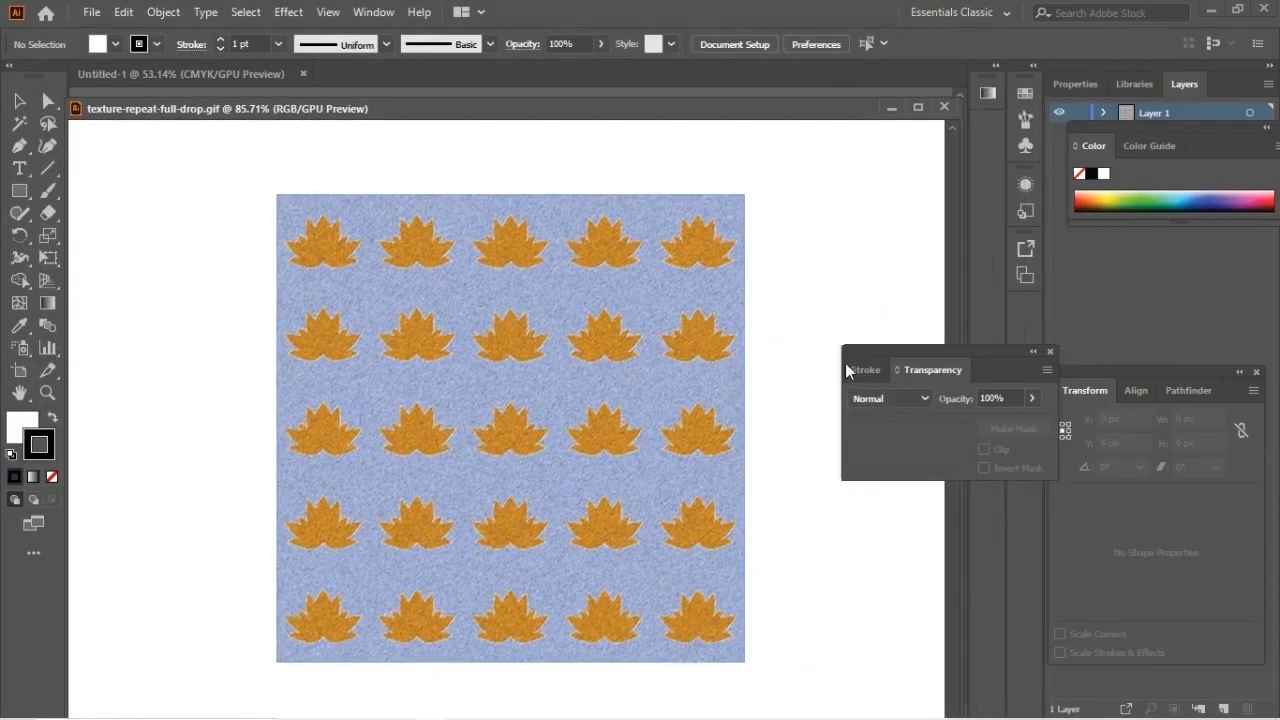
# Step: Show the swatches and add the placed lotus pattern image to them as a new pattern swatch
pyautogui.click(373, 12)
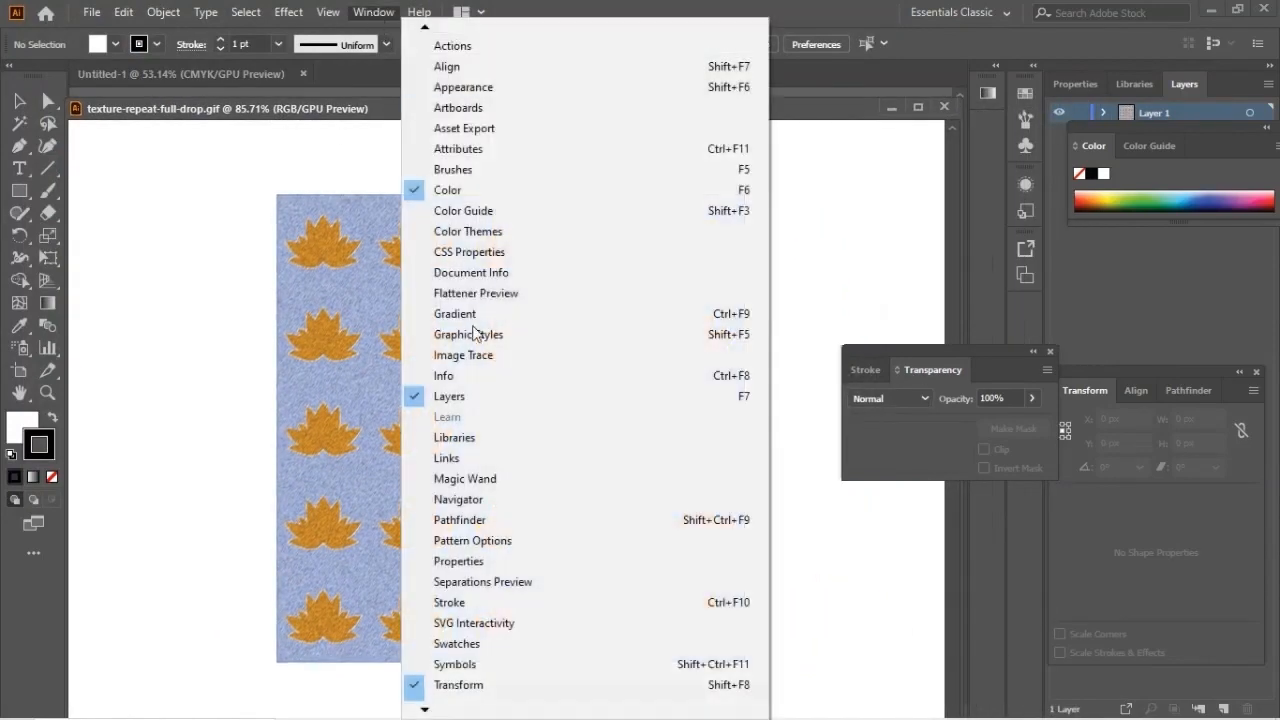
pyautogui.moveTo(441, 708)
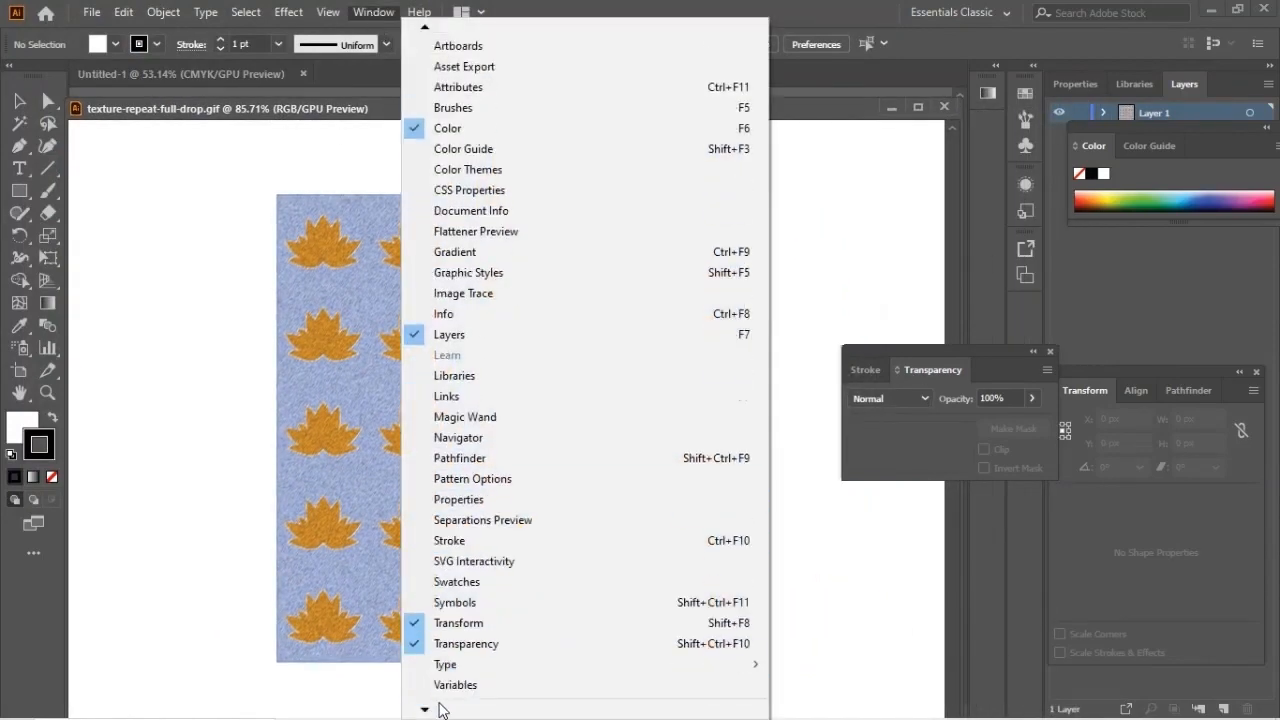
pyautogui.click(458, 583)
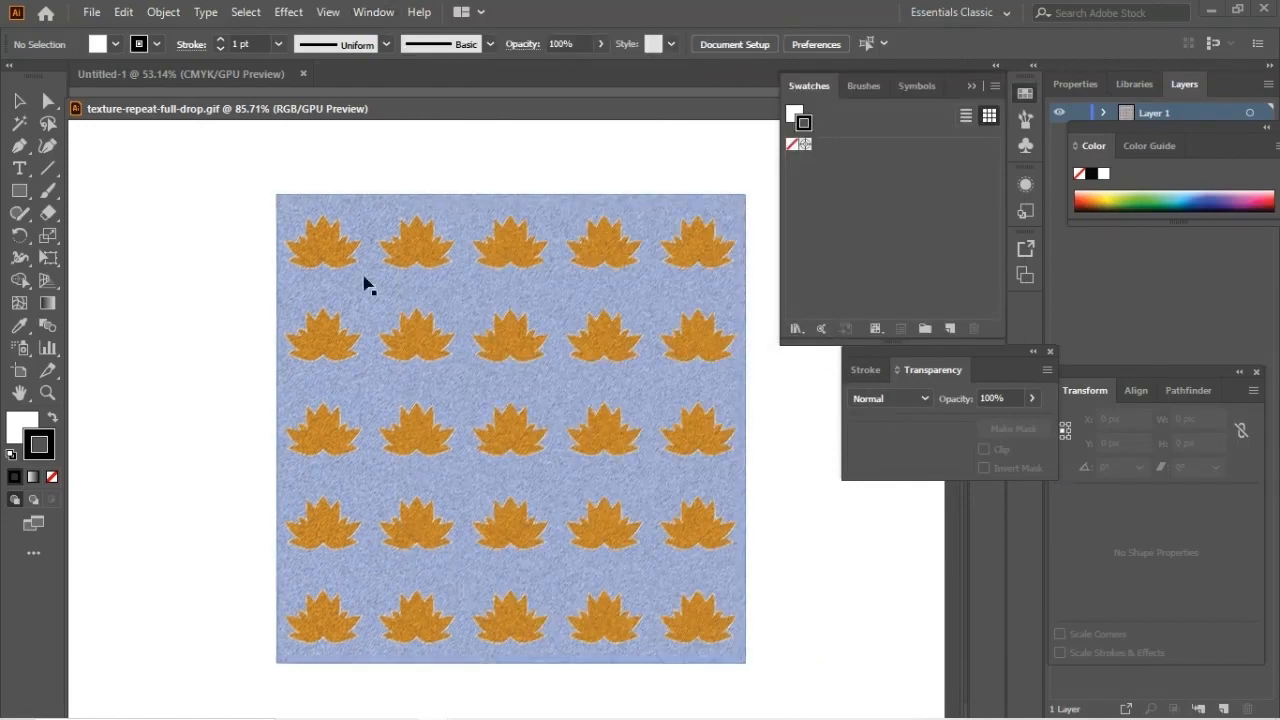
pyautogui.click(19, 101)
pyautogui.moveTo(519, 355); pyautogui.dragTo(848, 226)
pyautogui.moveTo(861, 160); pyautogui.dragTo(861, 162)
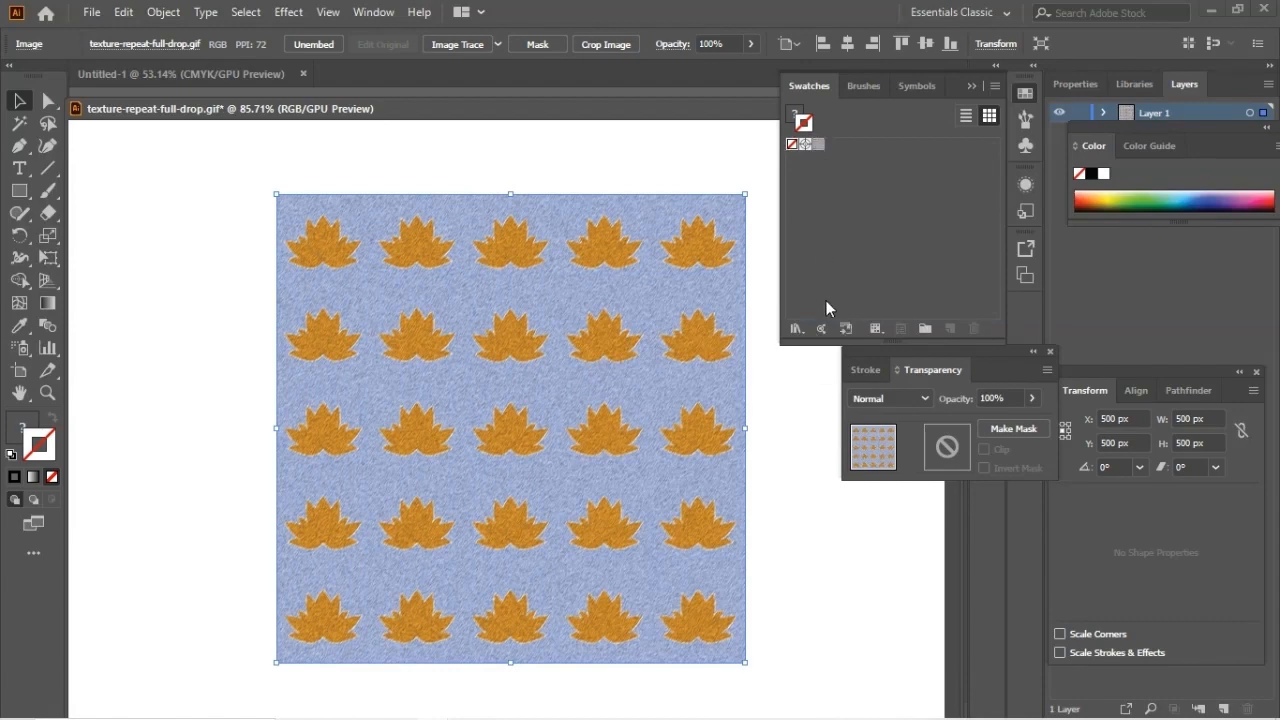
# Step: Save the swatches as a library named texture-repeat-full-drop and look it up among the user-defined swatch libraries
pyautogui.click(796, 328)
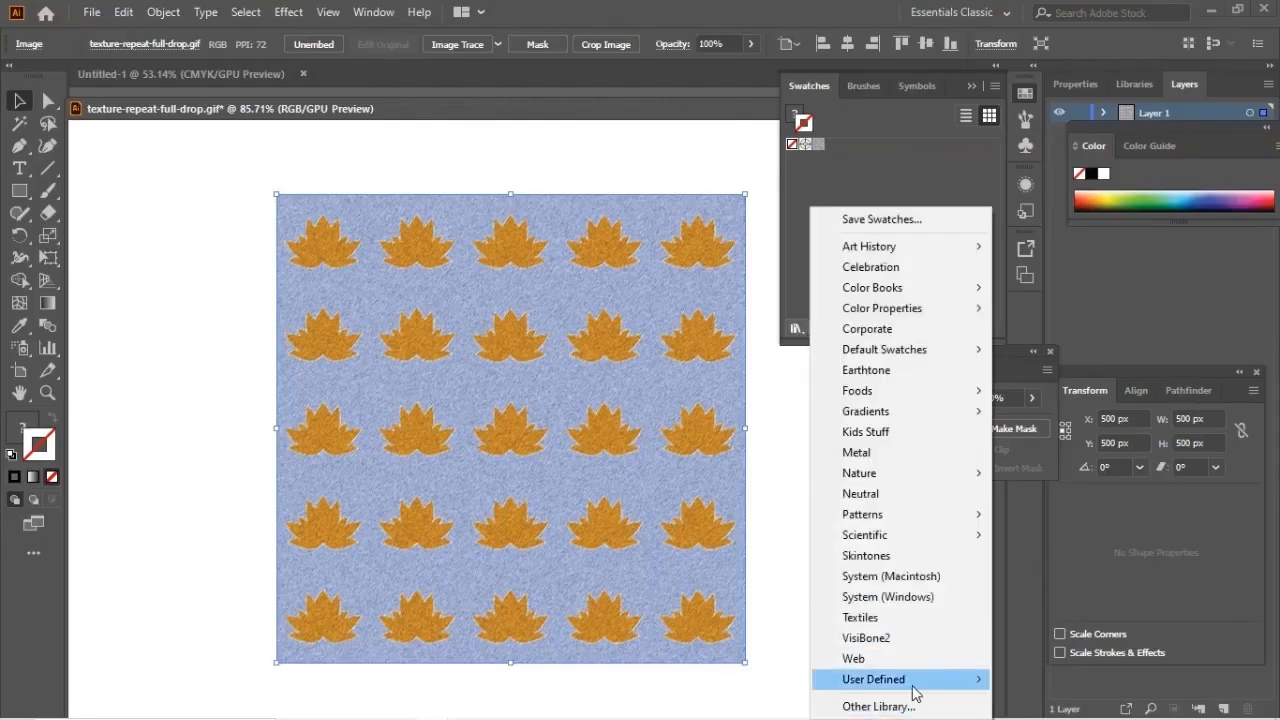
pyautogui.moveTo(921, 690)
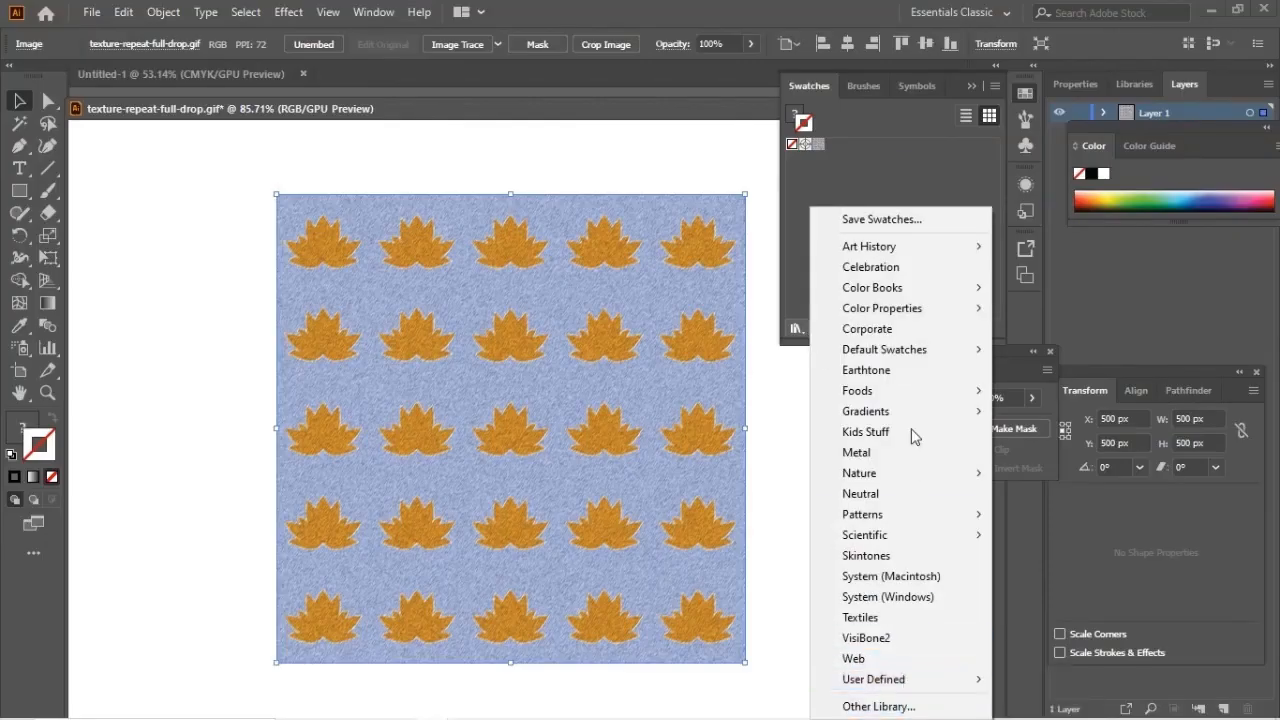
pyautogui.click(880, 219)
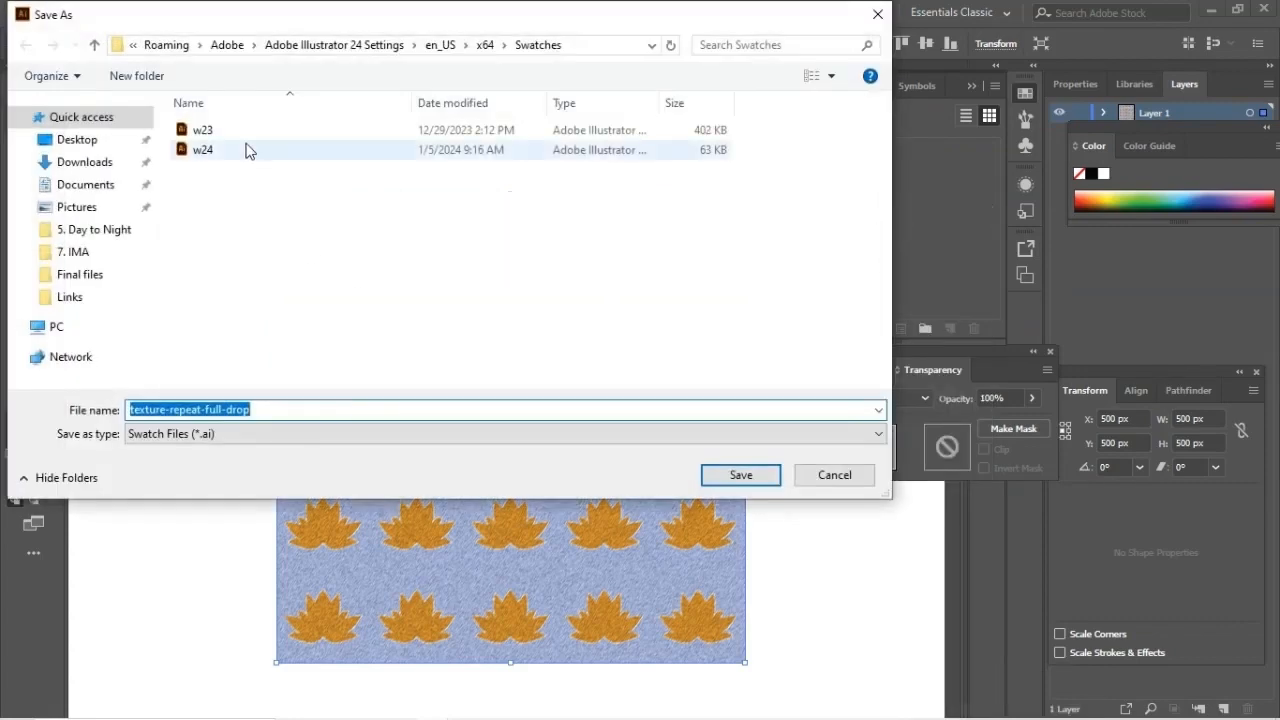
pyautogui.click(764, 477)
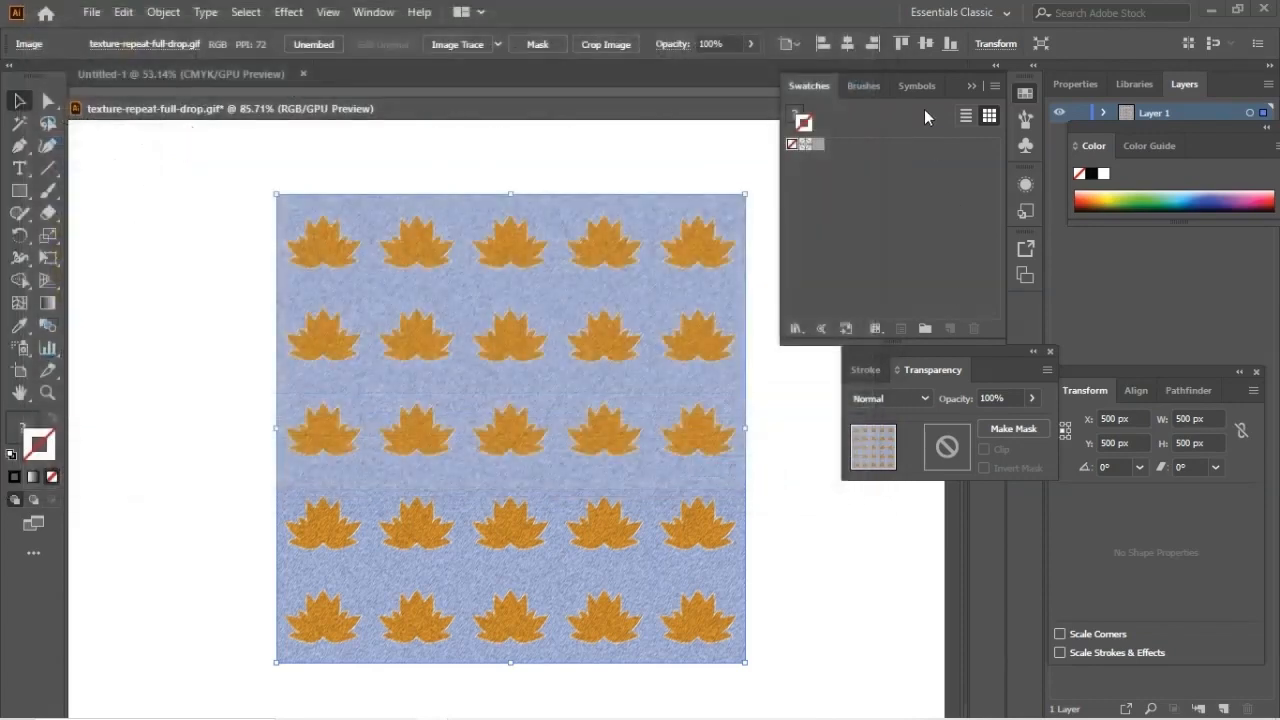
pyautogui.click(796, 328)
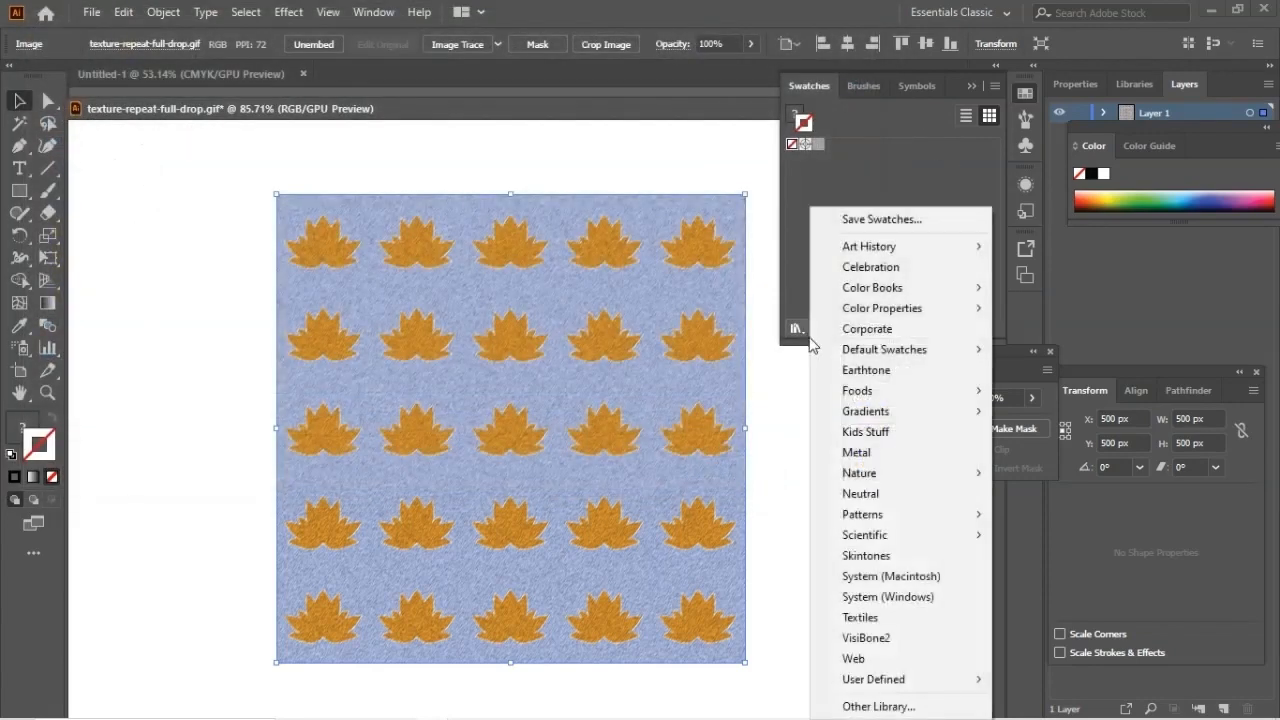
pyautogui.moveTo(930, 680)
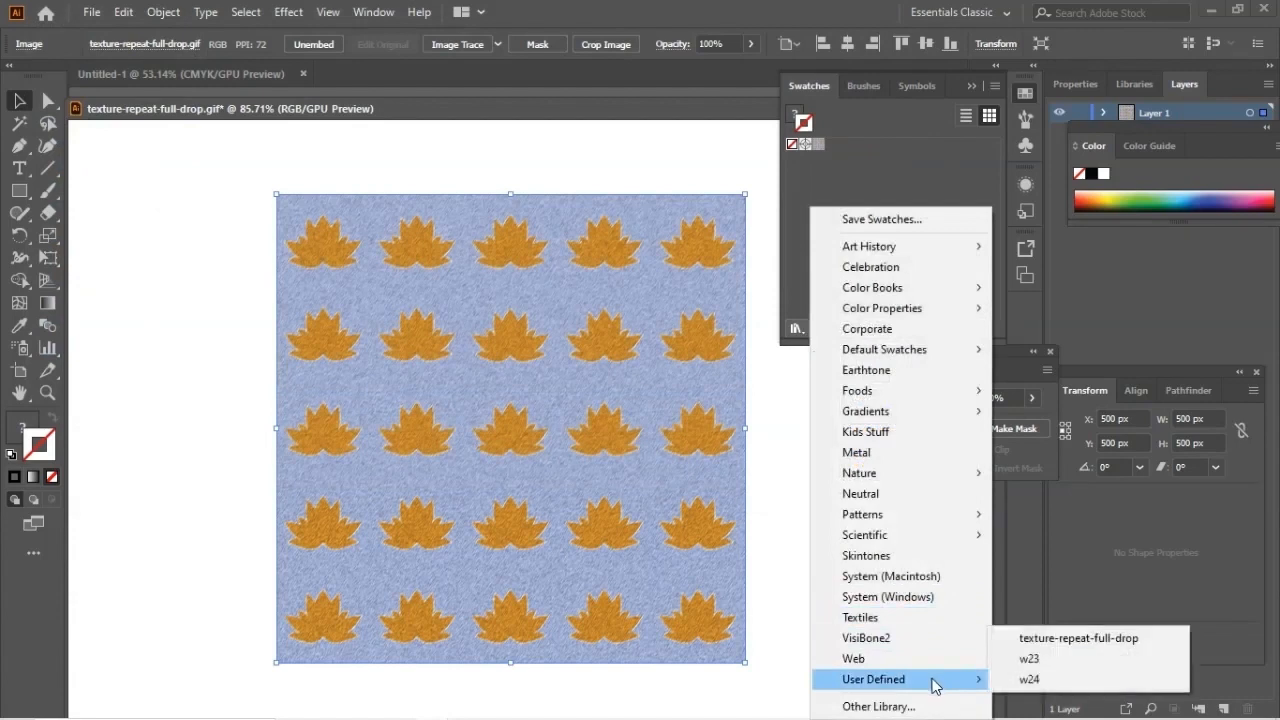
pyautogui.click(1036, 636)
# Step: Close the floating texture-repeat-full-drop.gif document and return to the blank Untitled-1 document
pyautogui.moveTo(357, 117); pyautogui.dragTo(198, 259)
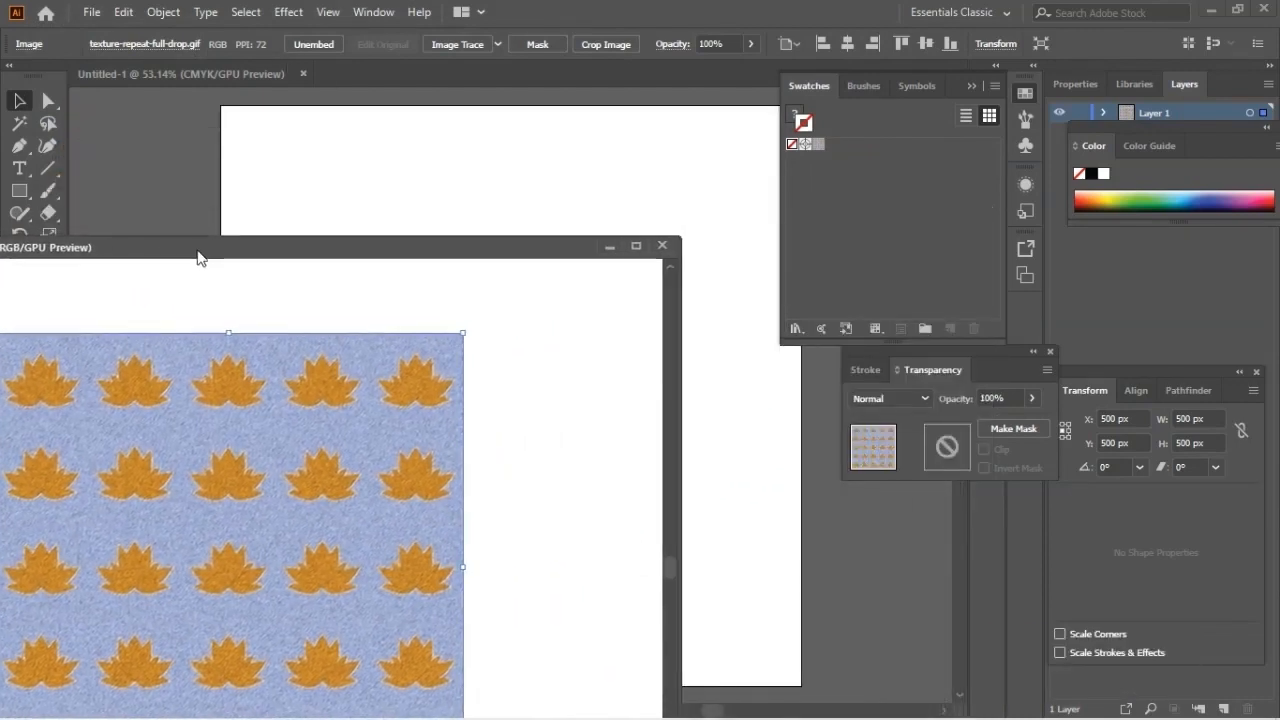
pyautogui.click(662, 246)
pyautogui.click(727, 391)
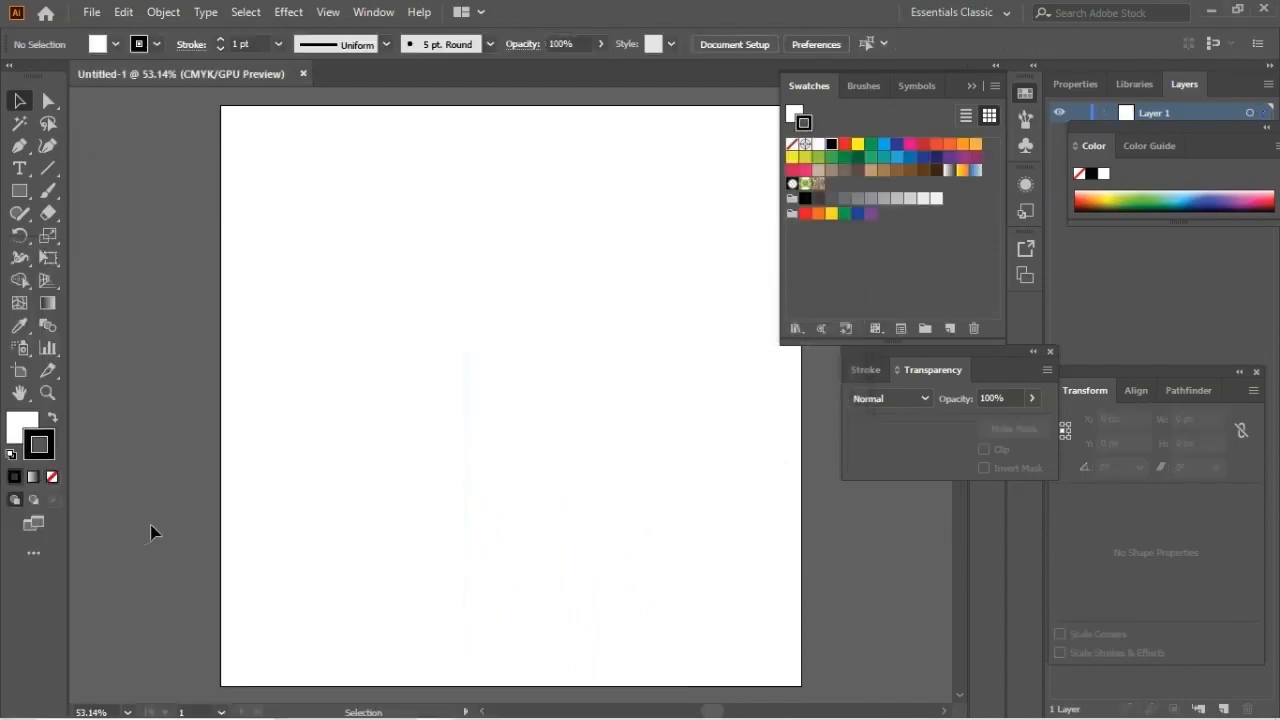
# Step: Make the fill active and draw a rectangle of about 1002 x 1002 px covering the whole artboard
pyautogui.click(17, 425)
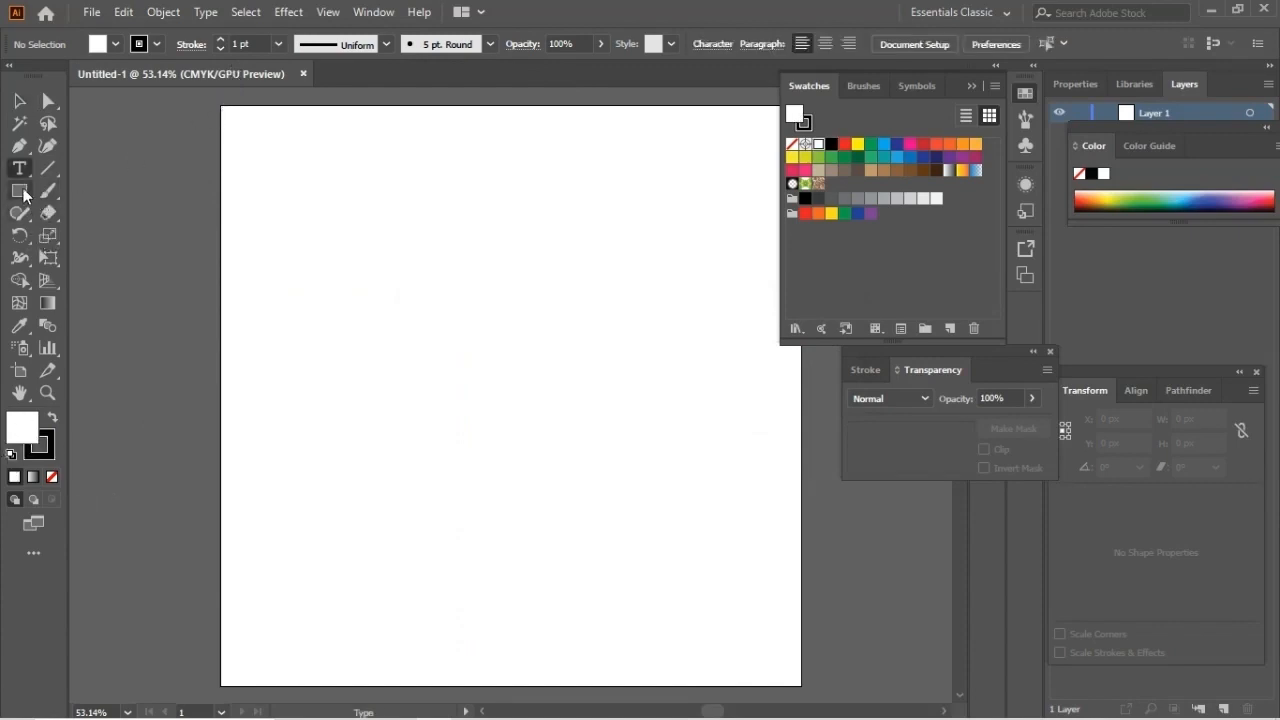
pyautogui.moveTo(19, 190); pyautogui.dragTo(109, 188)
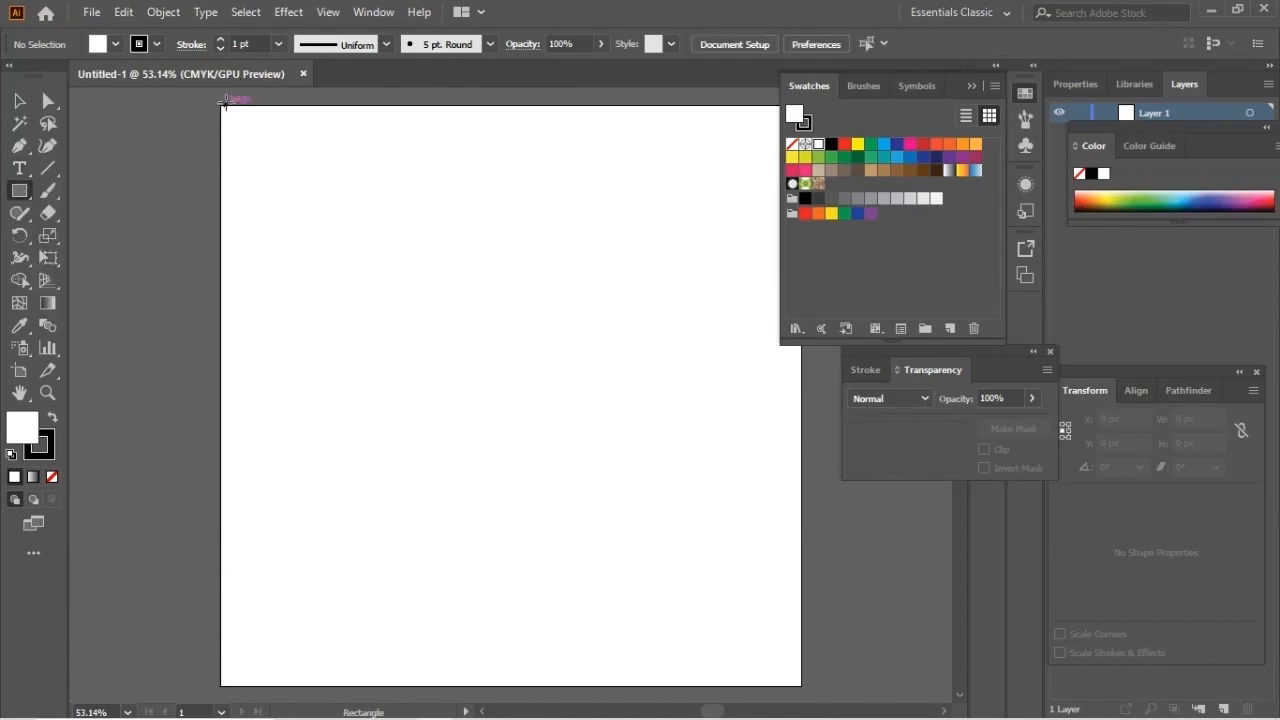
pyautogui.moveTo(222, 106); pyautogui.dragTo(802, 686)
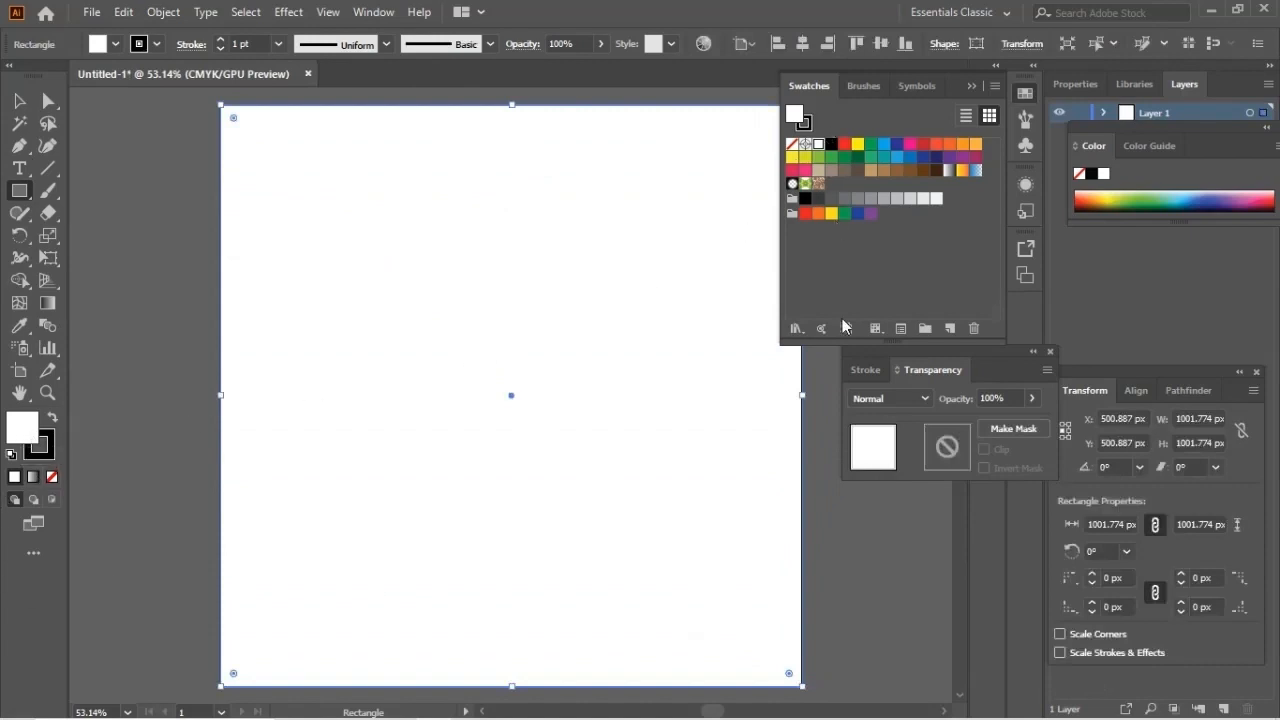
# Step: Fill the artboard-sized rectangle with the lotus pattern swatch from the user-defined texture-repeat-full-drop library
pyautogui.click(799, 330)
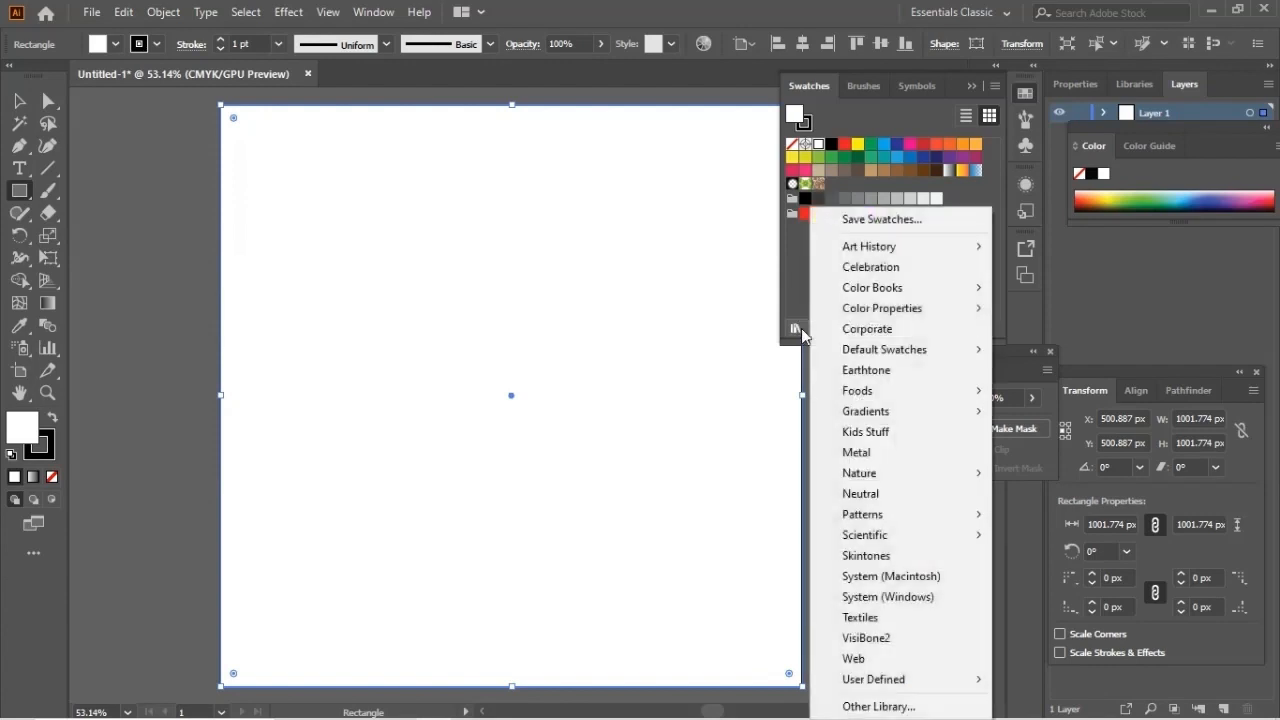
pyautogui.moveTo(921, 687)
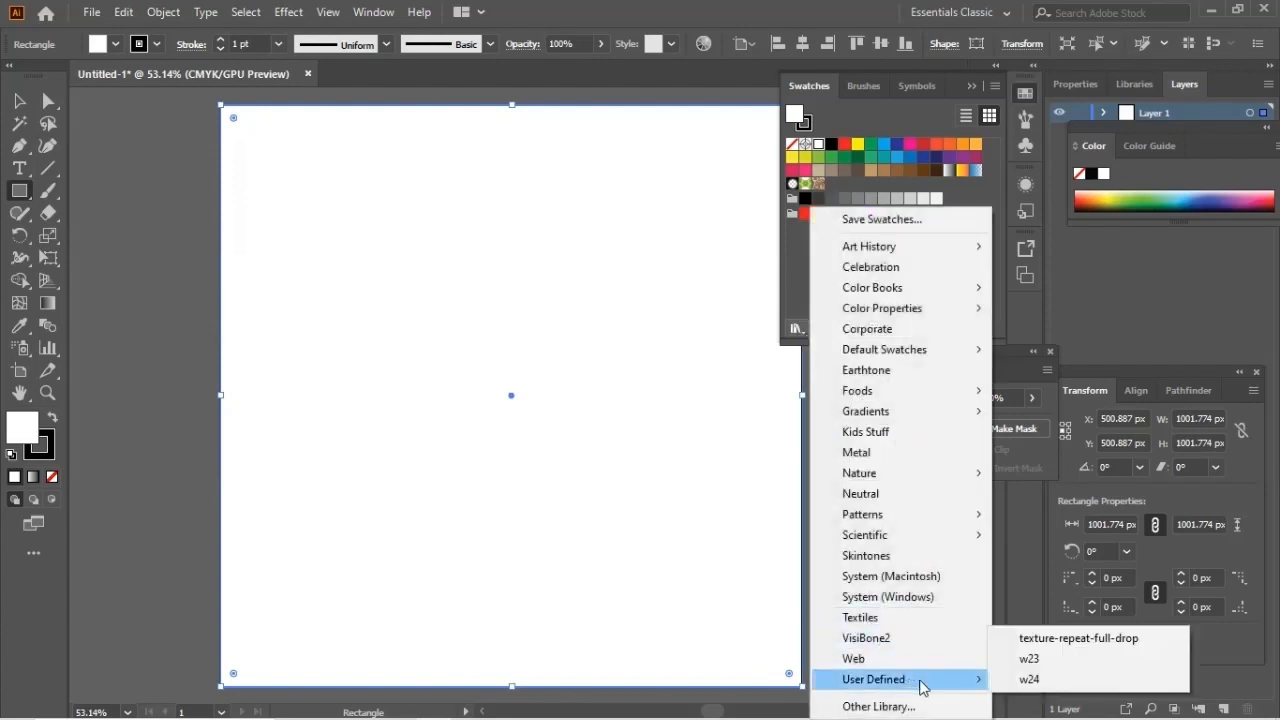
pyautogui.click(1074, 639)
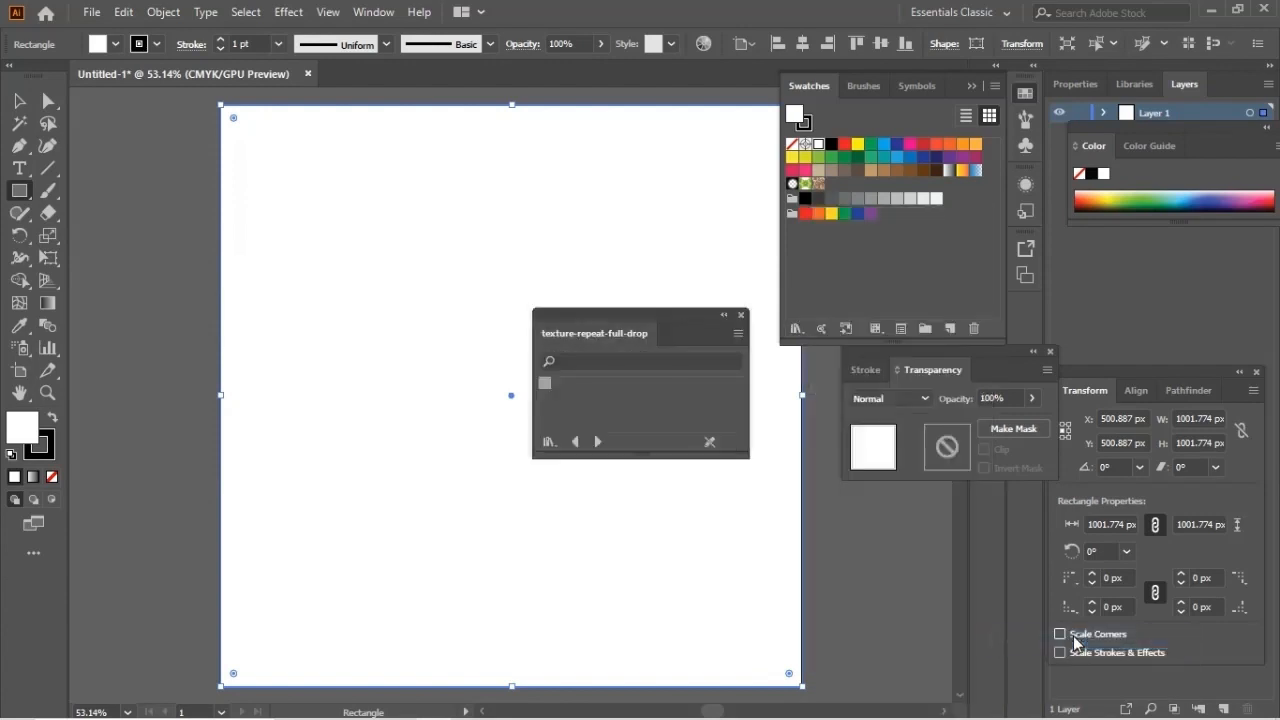
pyautogui.click(545, 385)
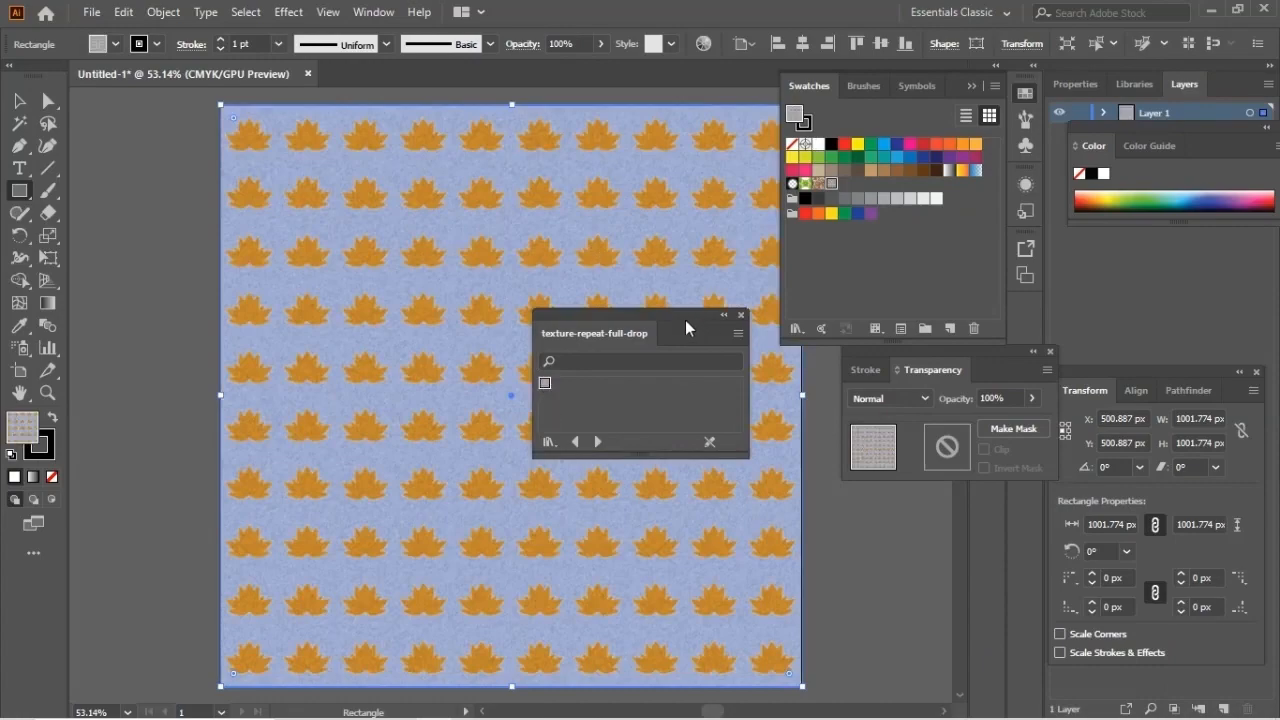